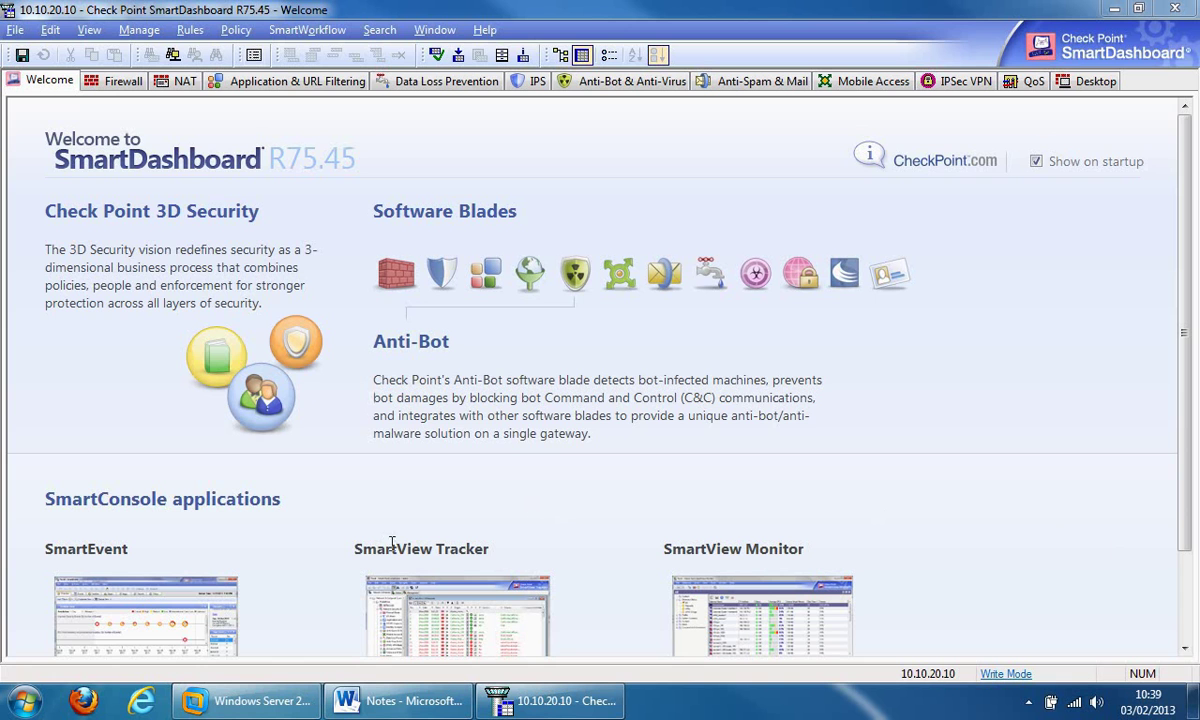
- Switch to VMware Workstation and unlock the Windows Server 2008 R2 virtual machine with the administrator account's password
click(222, 700)
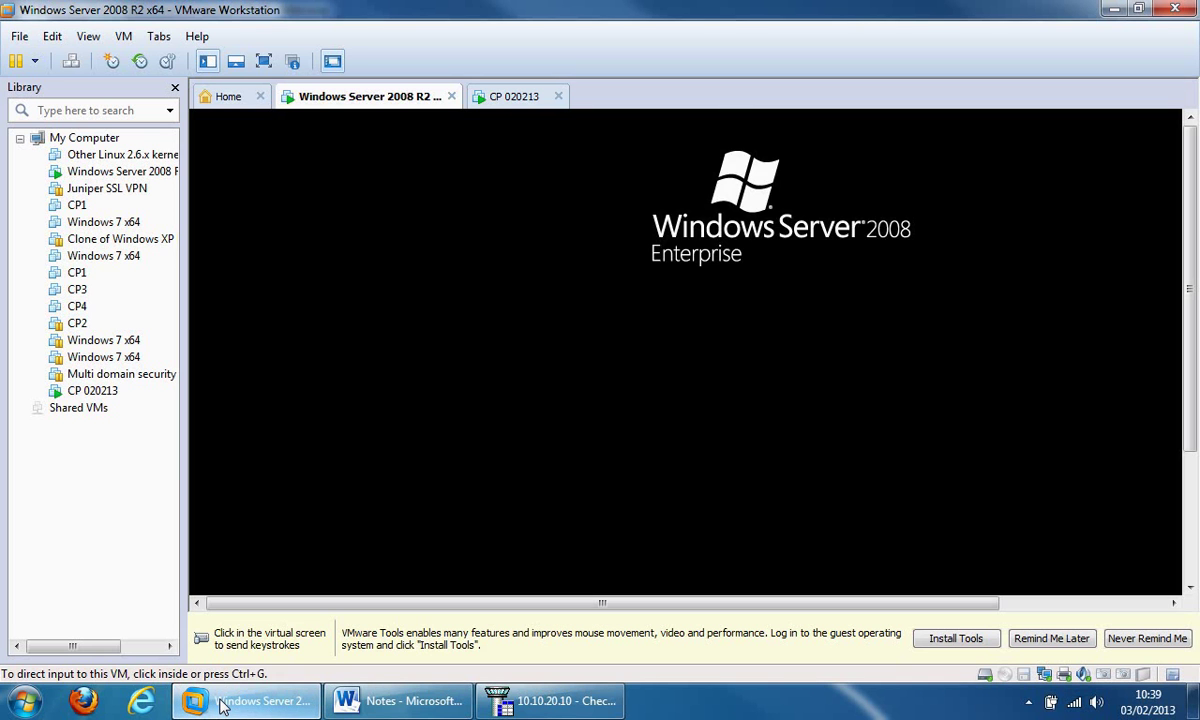
click(645, 202)
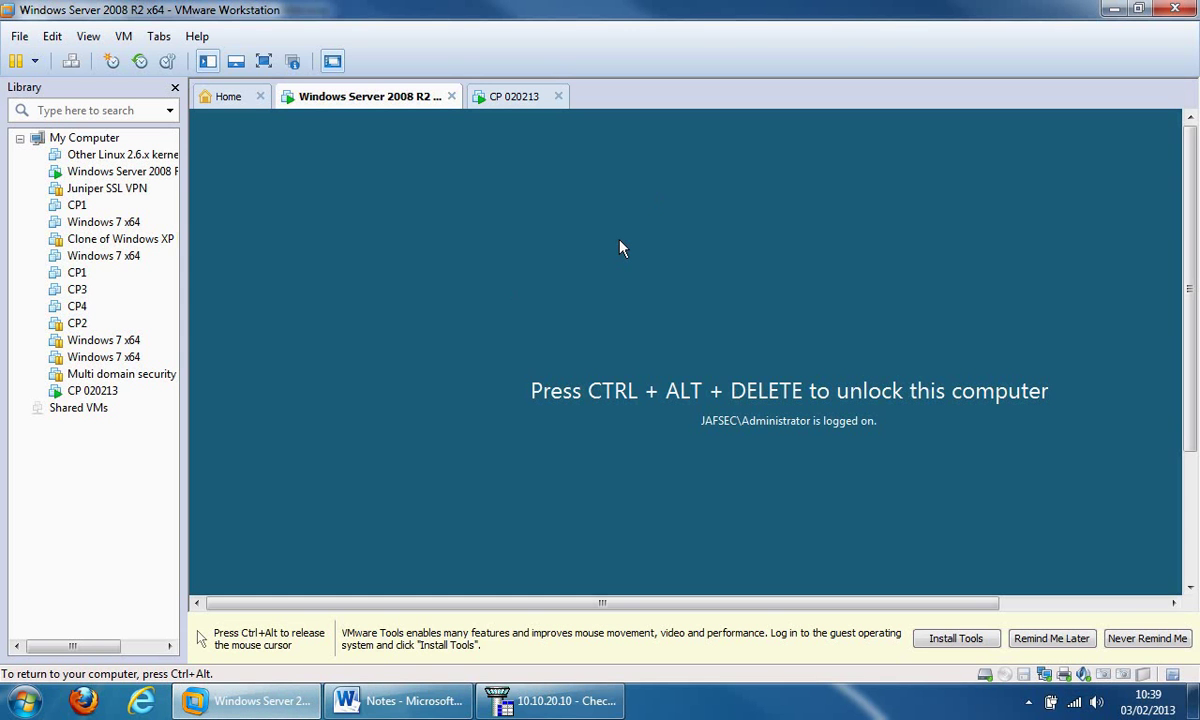
key(ctrl+alt+Insert)
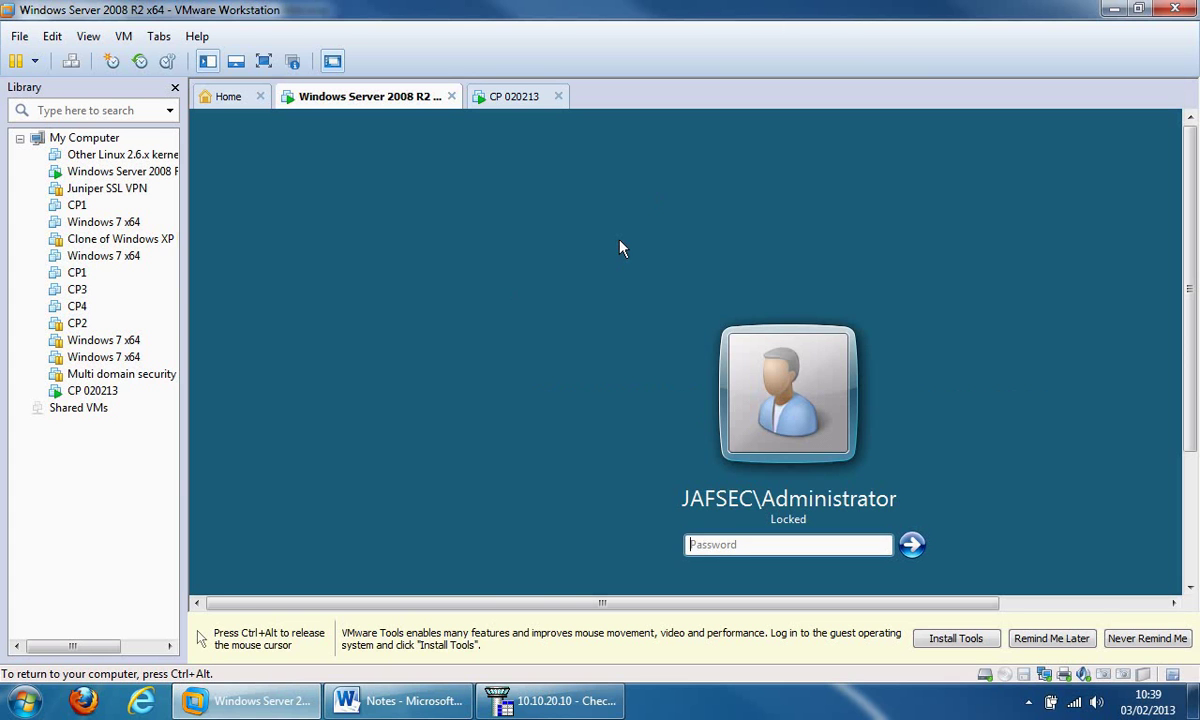
text(********)
key(Return)
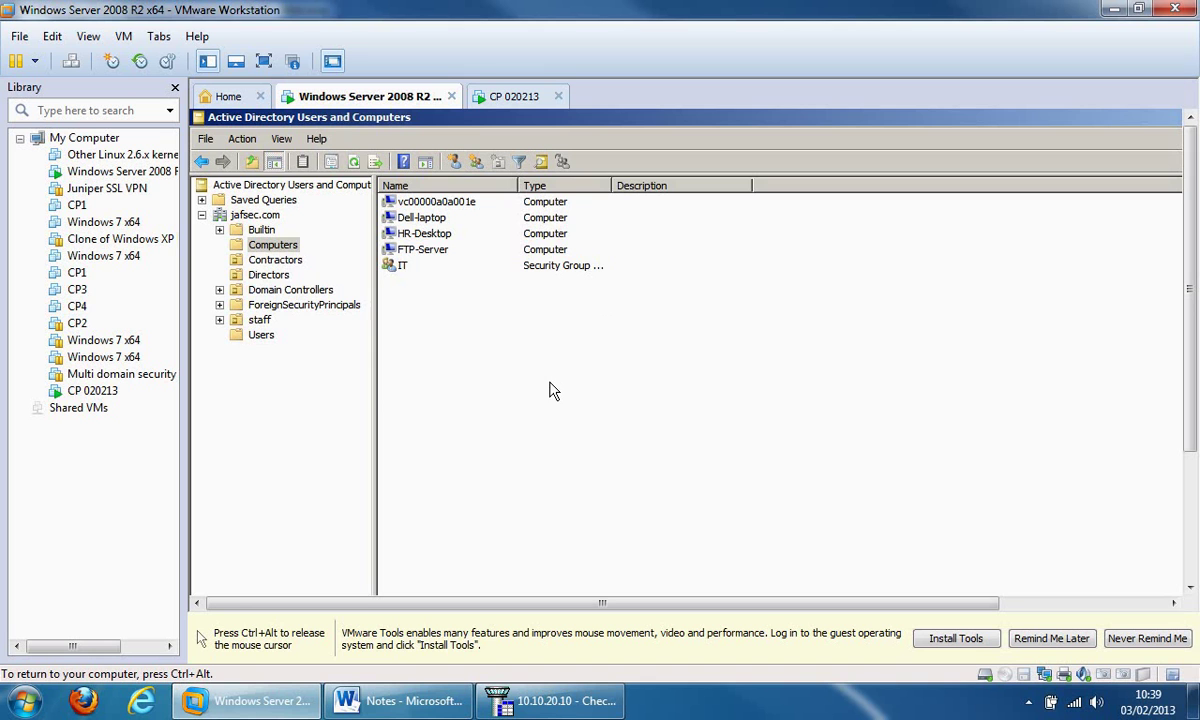
- Check which groups the user c1 in the Contractors organizational unit belongs to, leaving its properties unchanged
click(256, 262)
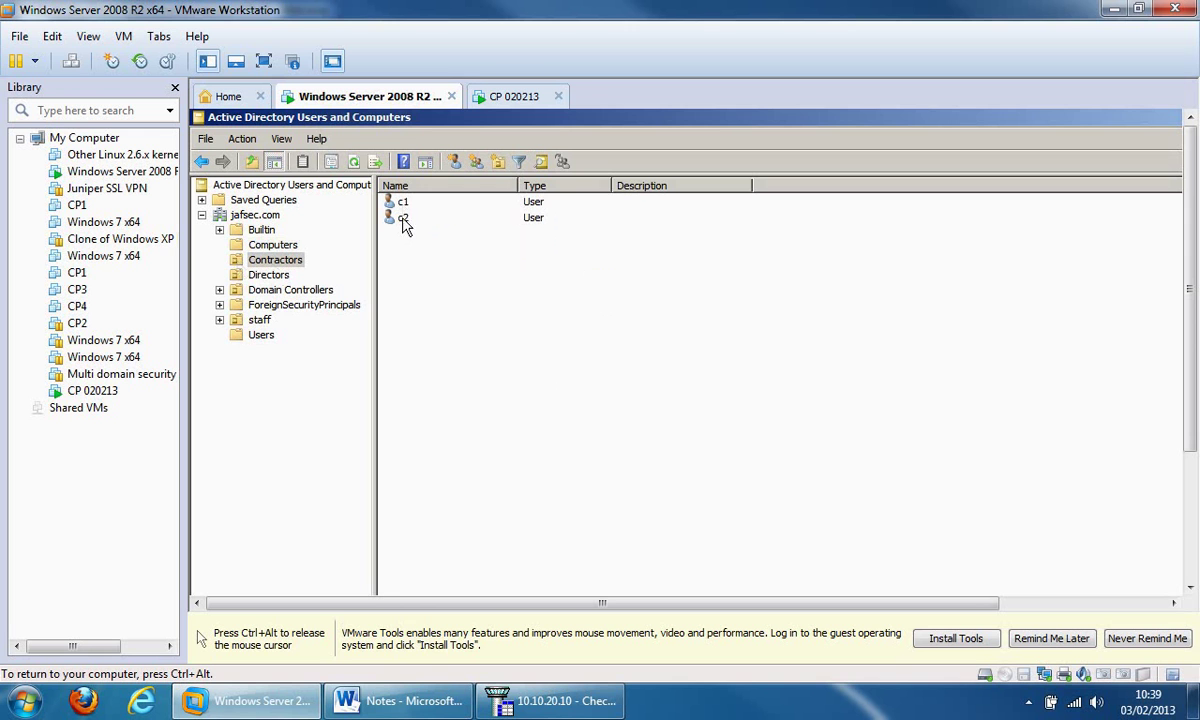
right_click(403, 208)
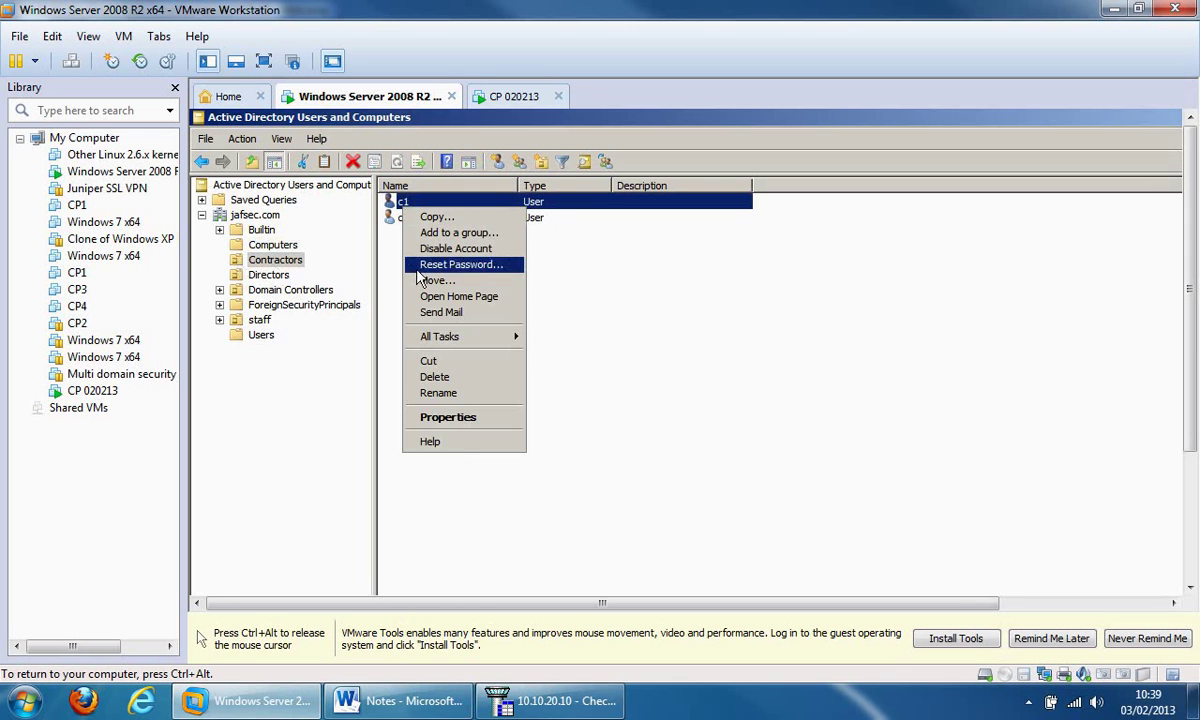
click(461, 421)
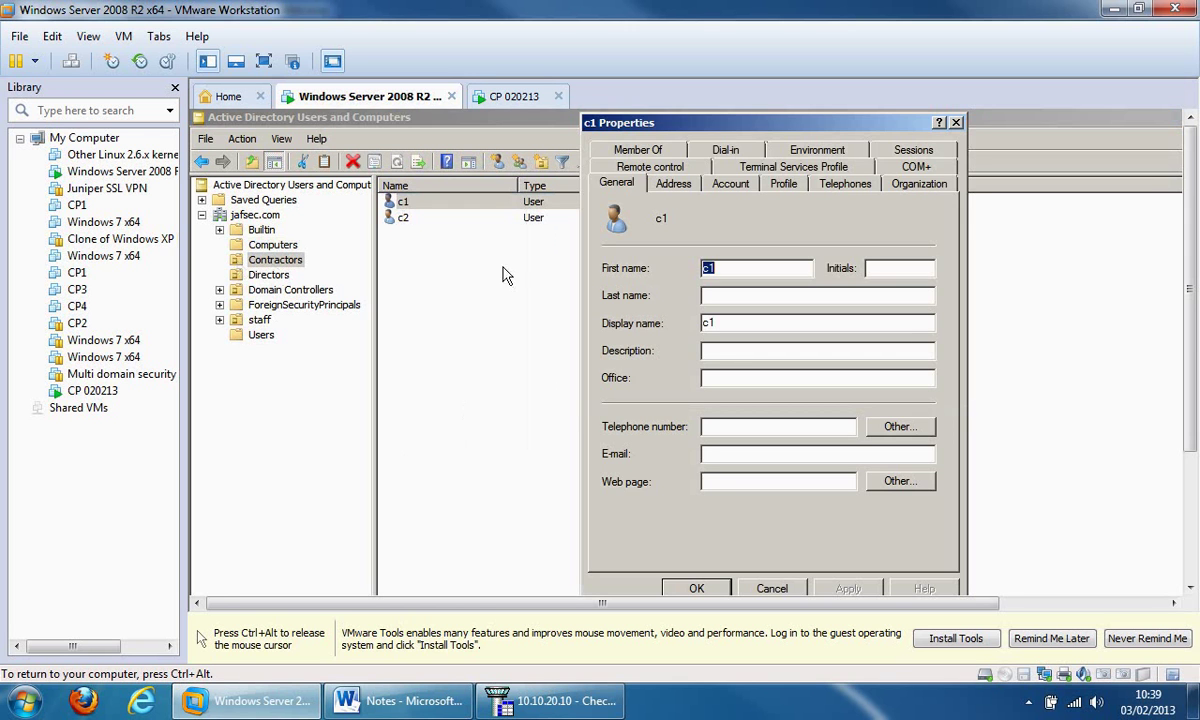
click(596, 148)
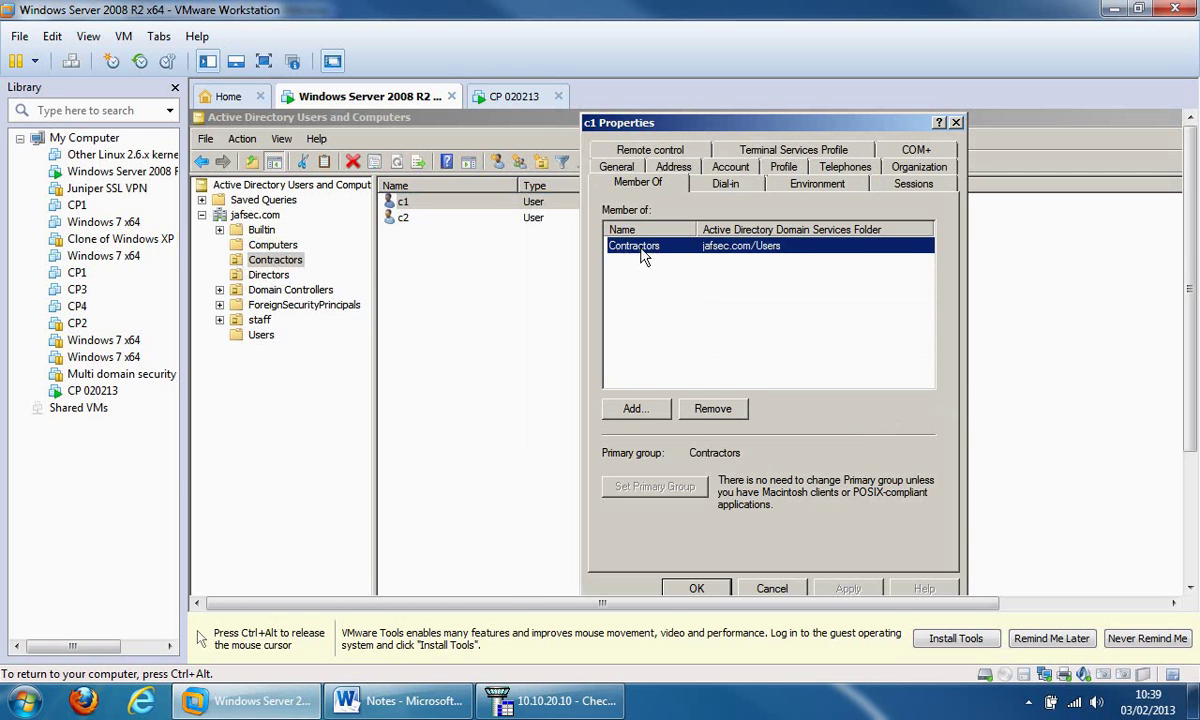
click(772, 588)
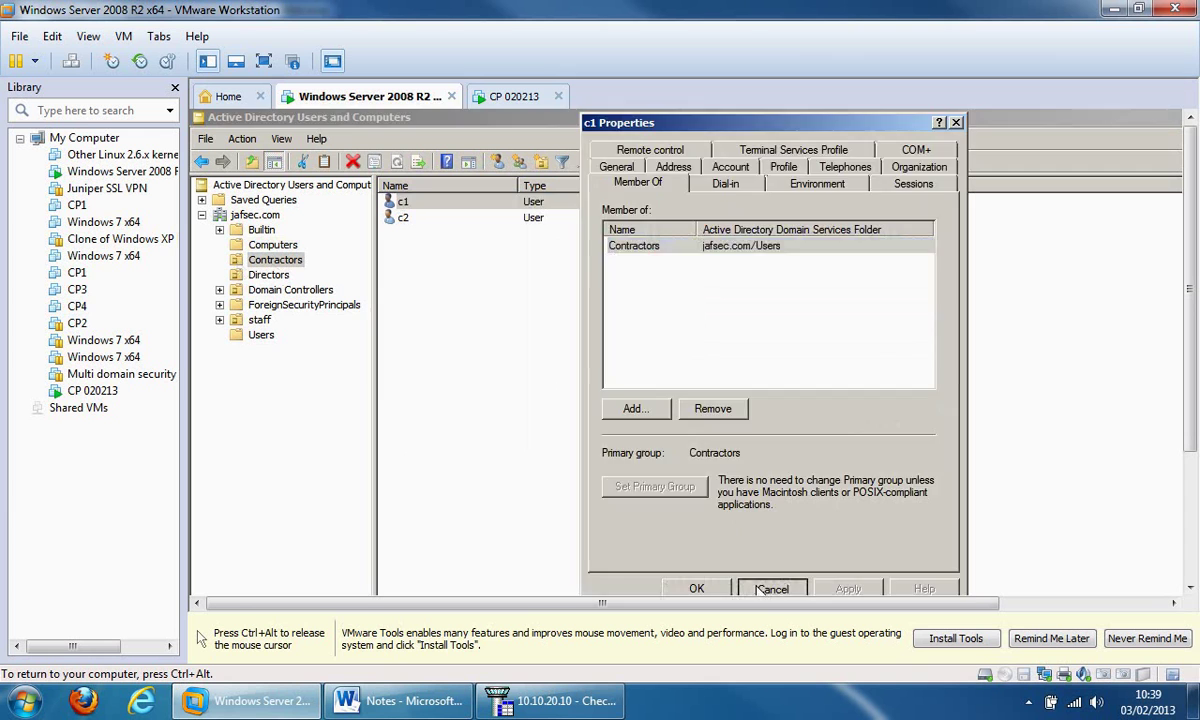
- Check the group membership of the Dell-laptop computer in the Computers container and release the pointer from the virtual machine
click(252, 236)
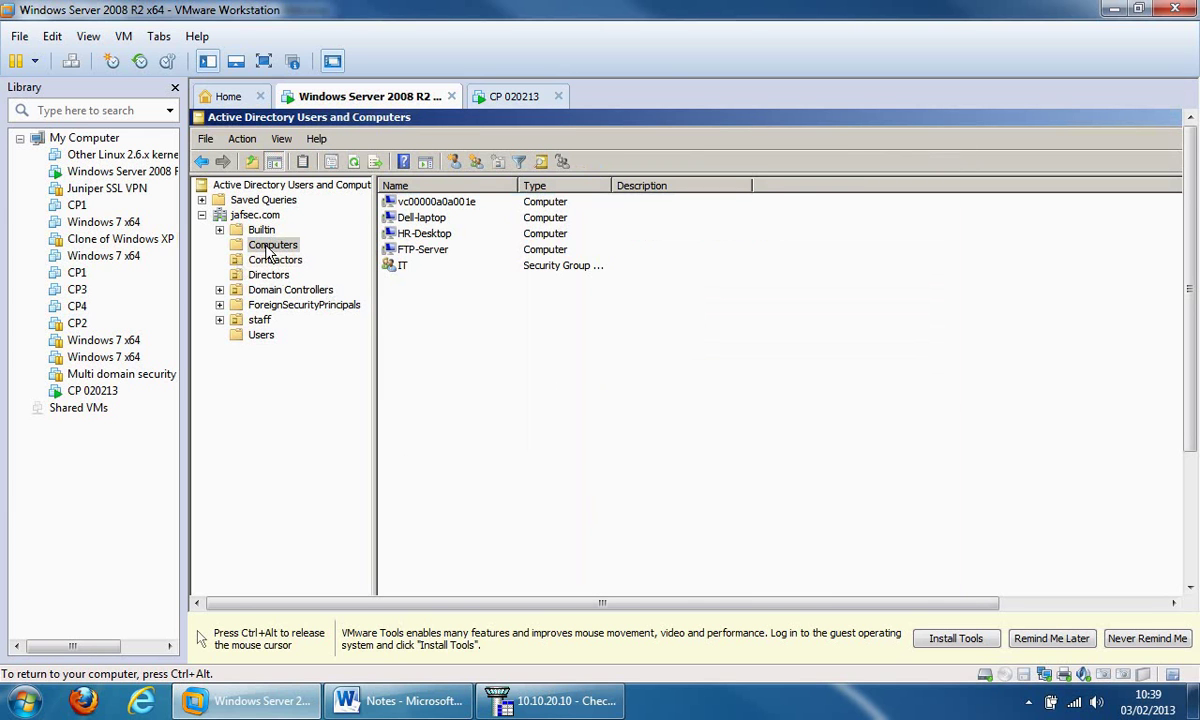
right_click(419, 219)
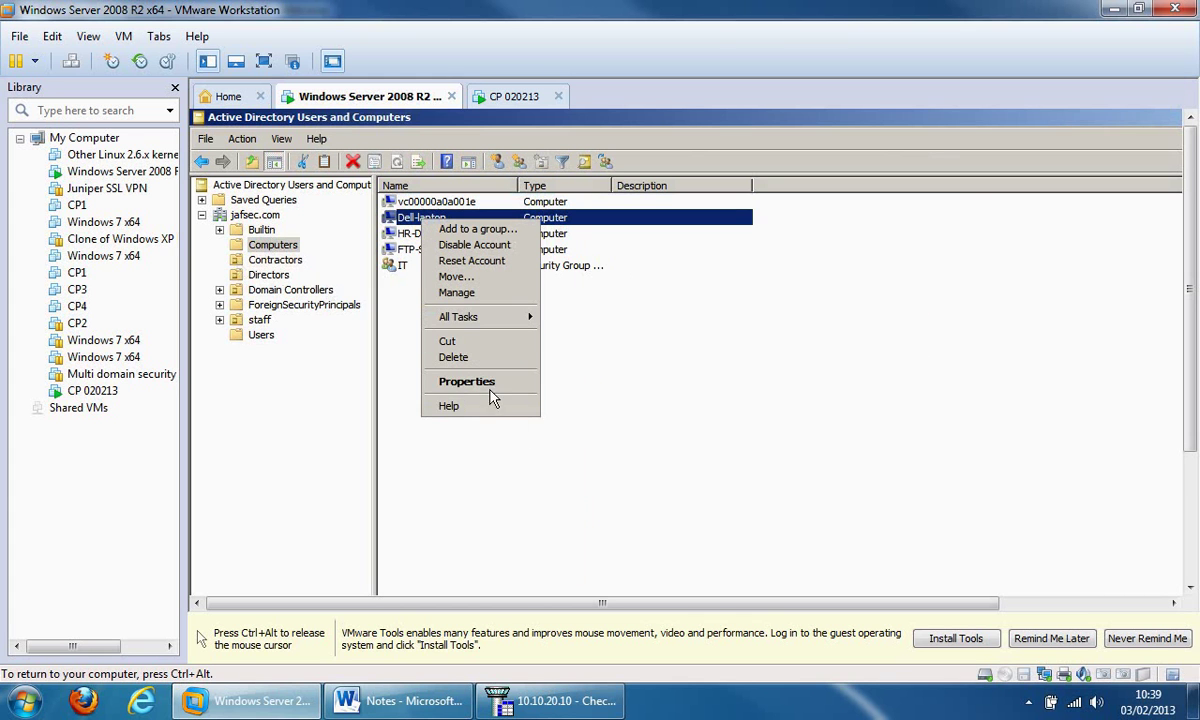
click(490, 382)
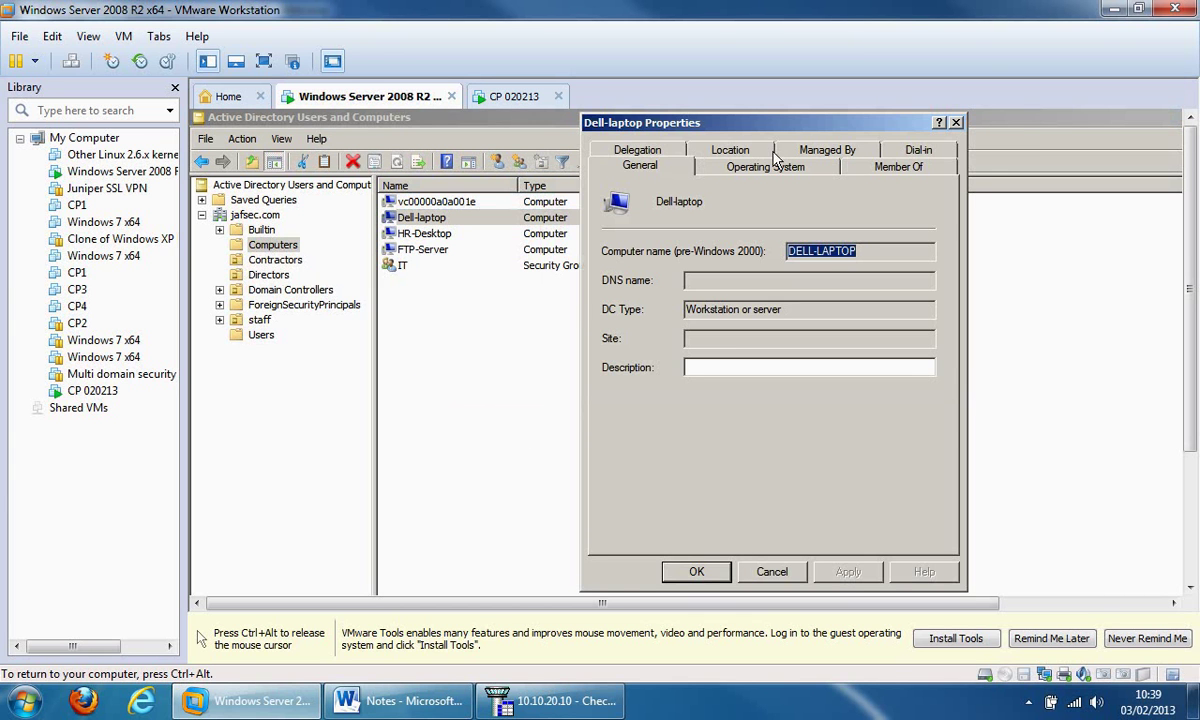
click(858, 172)
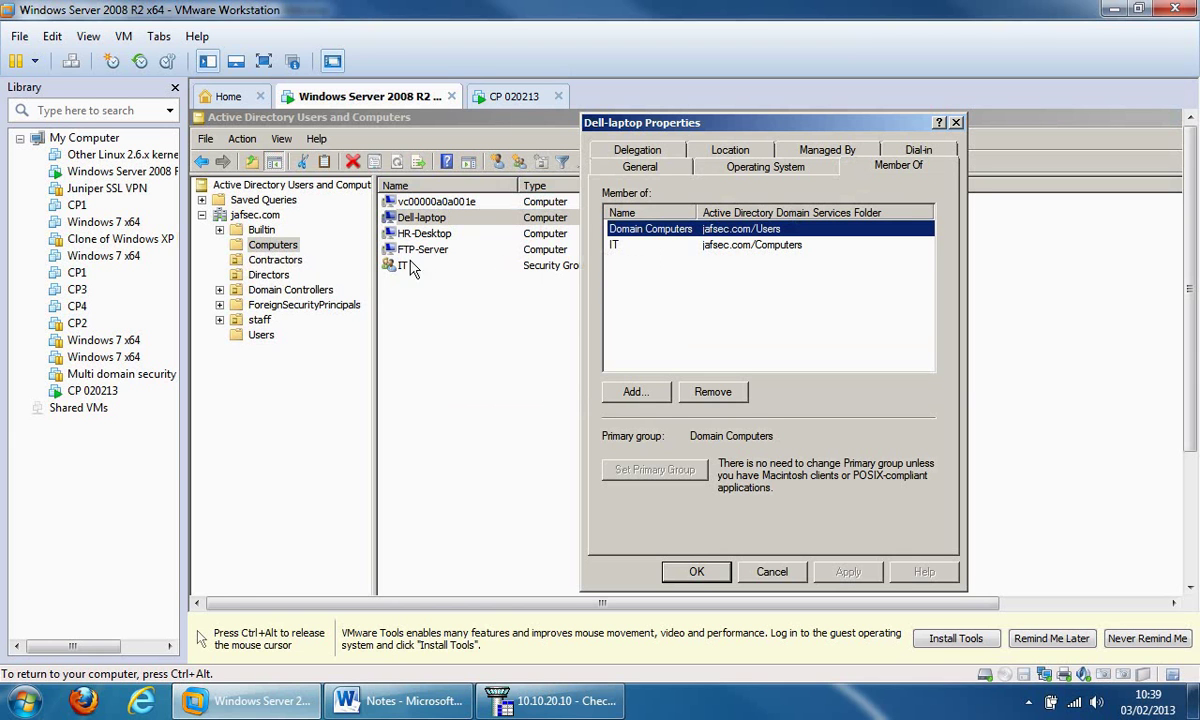
click(787, 579)
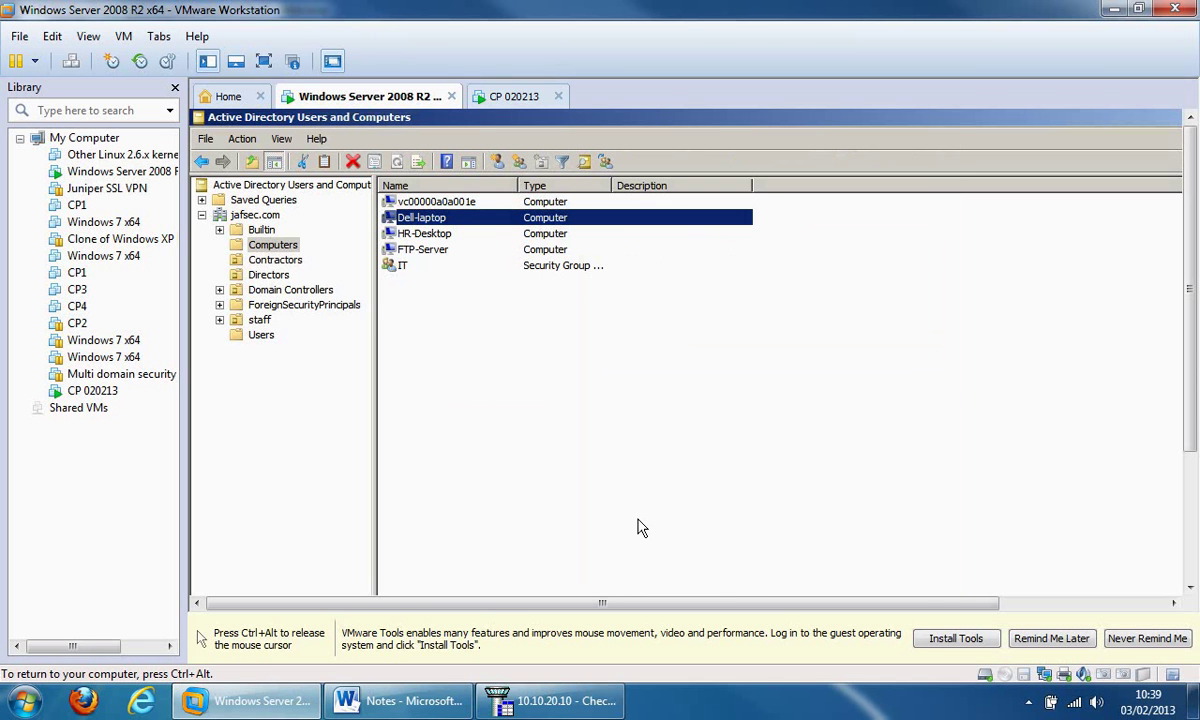
key(ctrl+alt)
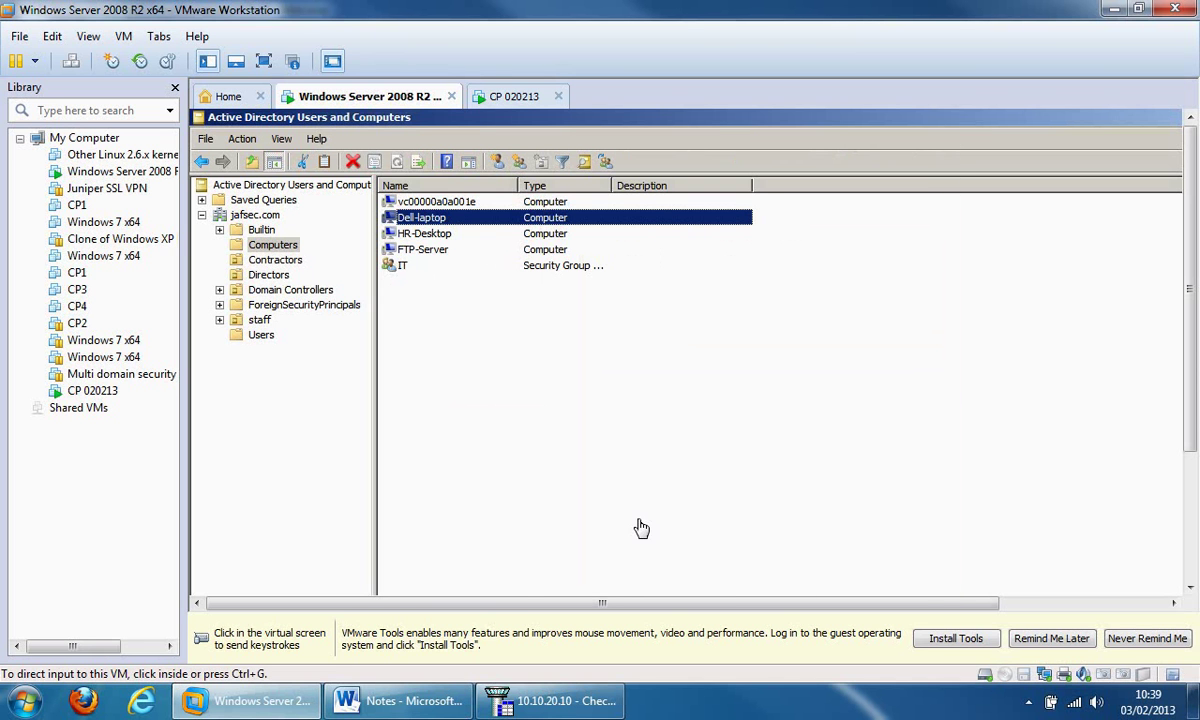
- Switch to Check Point SmartDashboard and start a new LDAP account unit named LDAP-Service under Servers
click(527, 705)
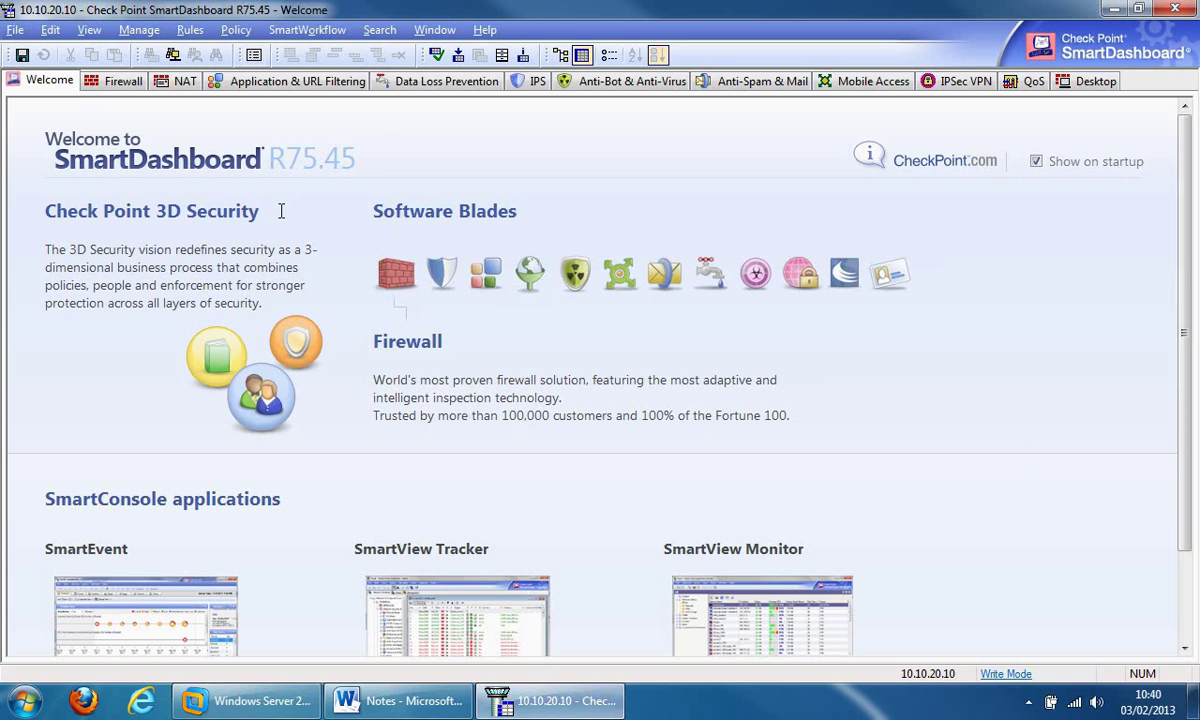
click(118, 82)
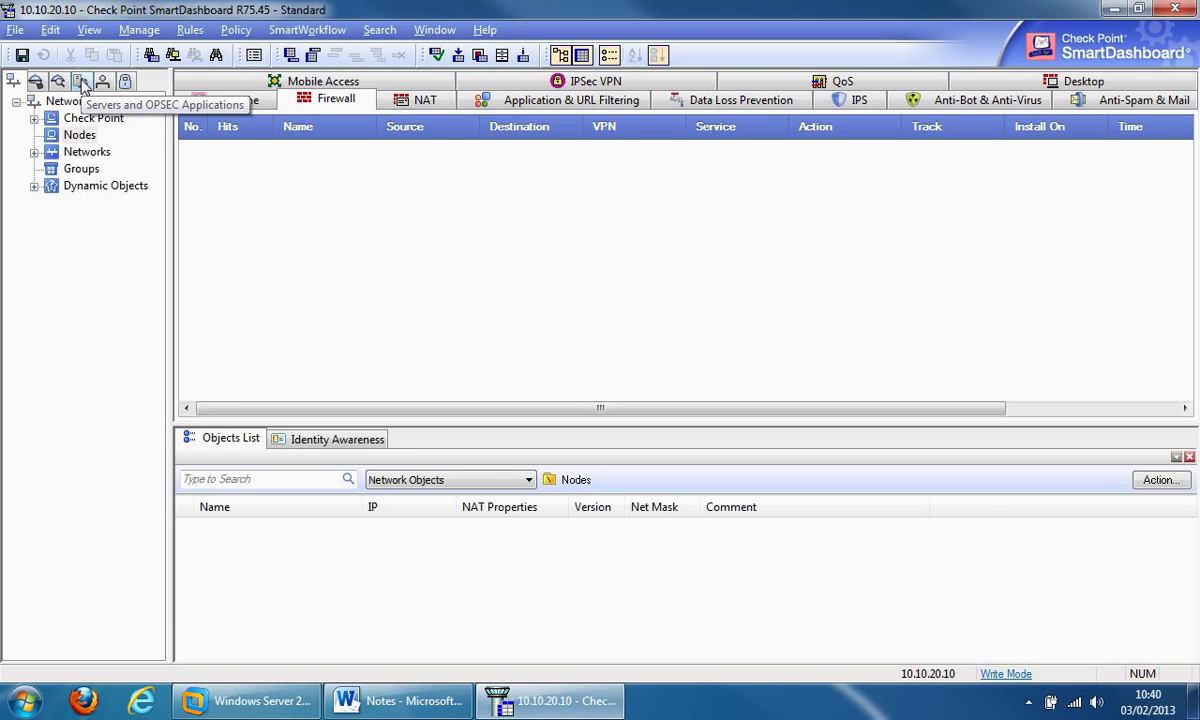
click(81, 82)
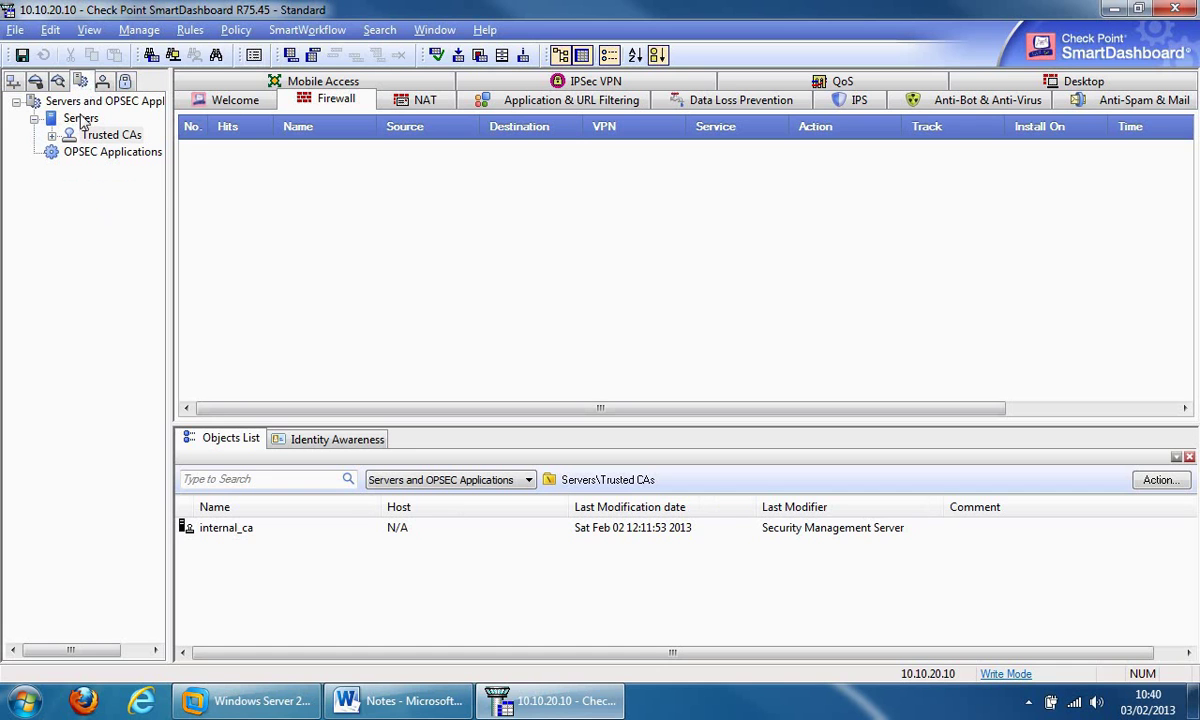
right_click(80, 120)
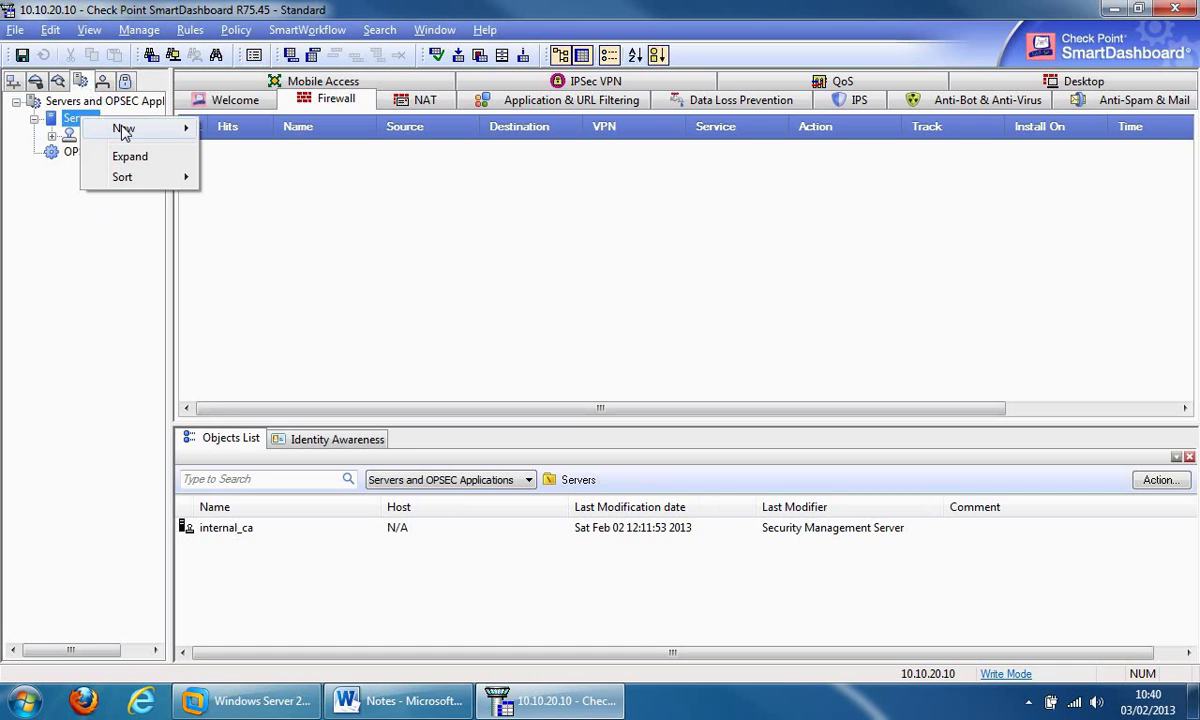
mouse_move(120, 128)
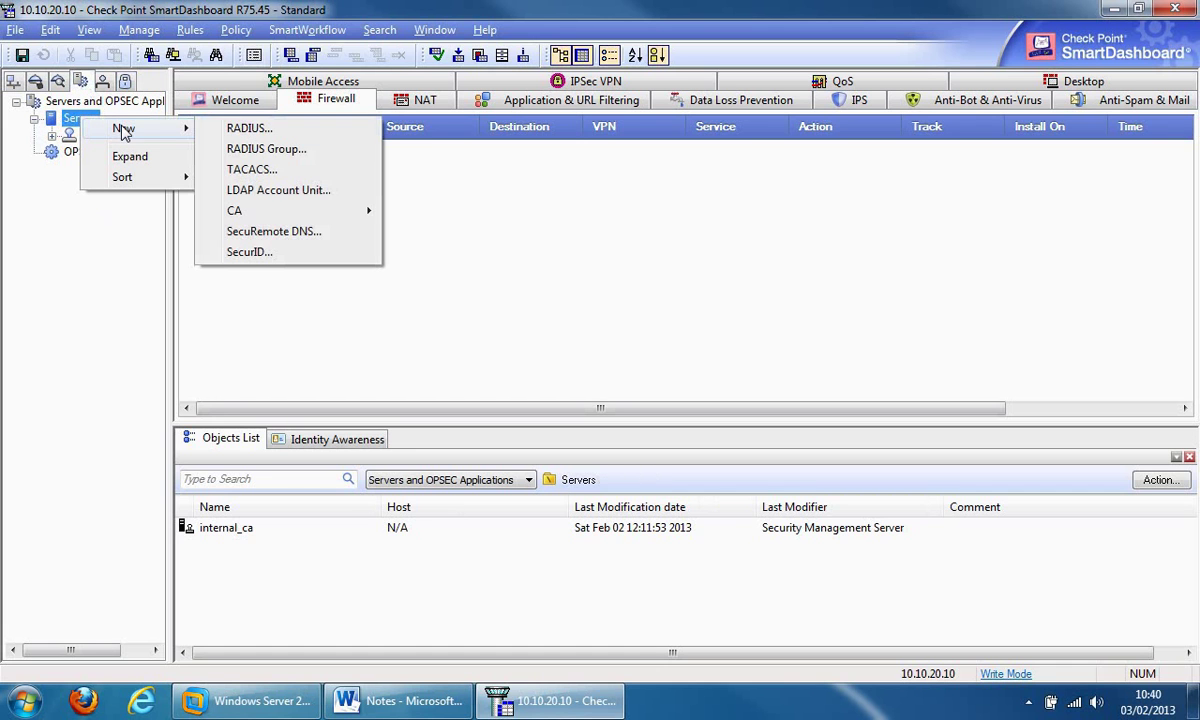
click(276, 195)
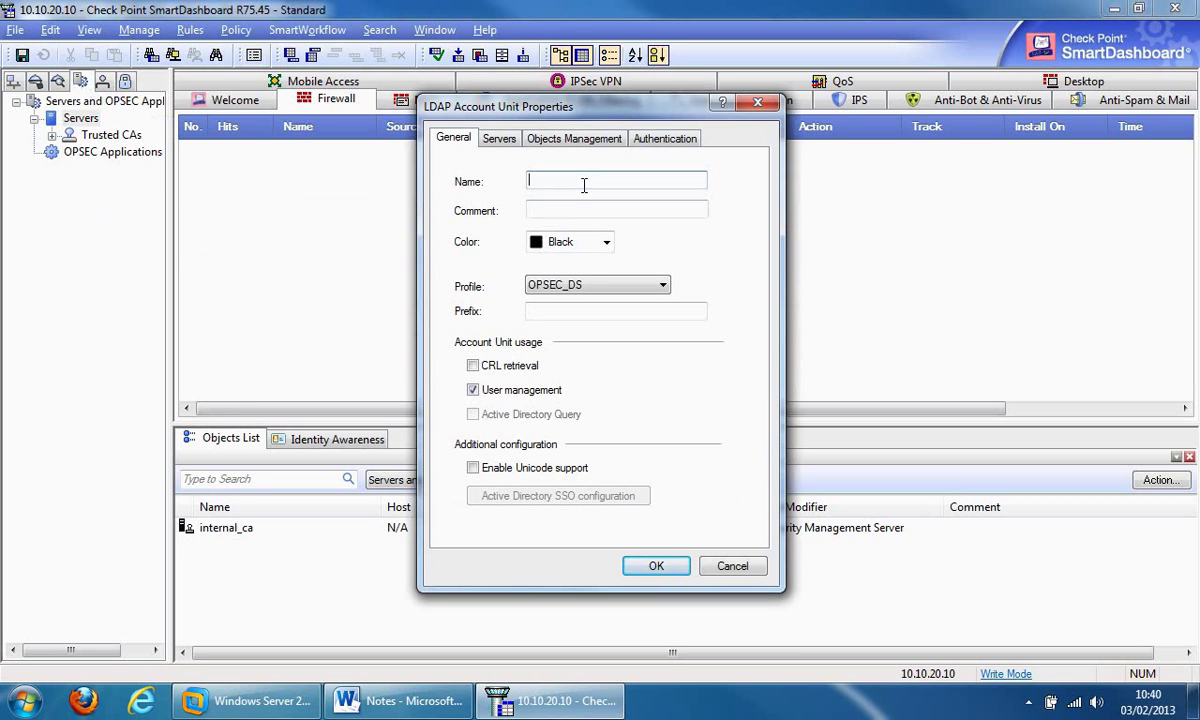
text(LDAP-Service)
- Set the account unit's profile to Microsoft_AD with domain jafsec.com, and enable Active Directory Query
click(666, 284)
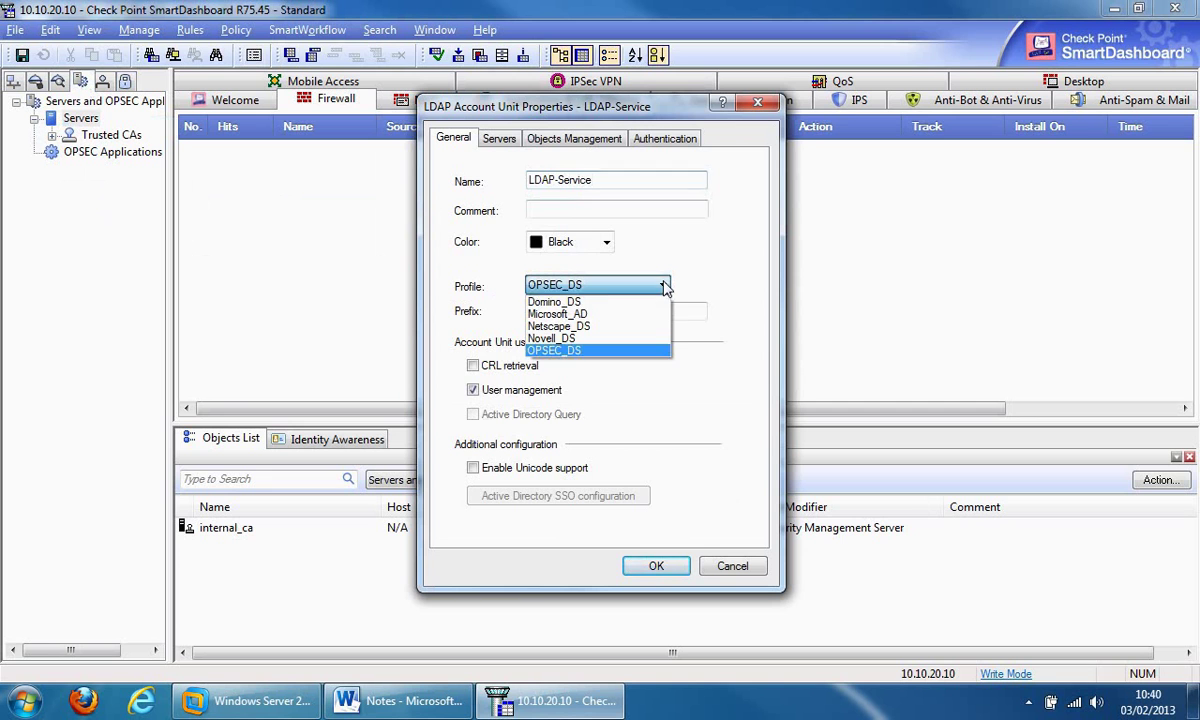
click(580, 318)
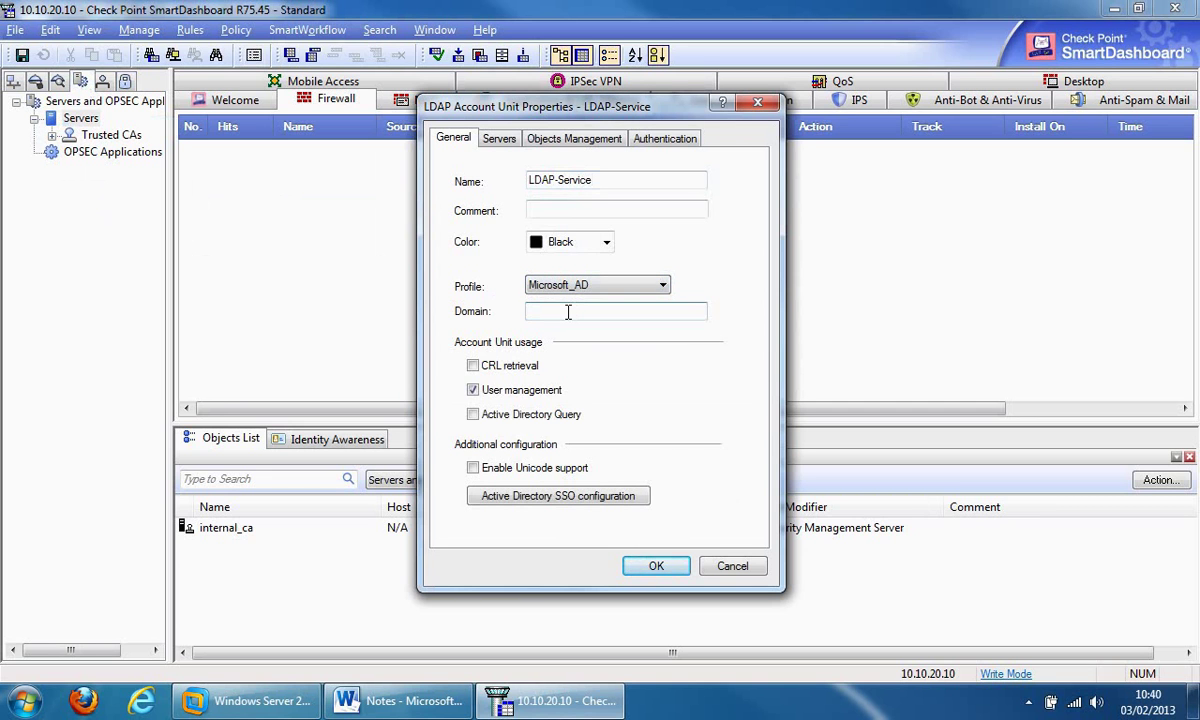
text(jafsec.com)
click(474, 415)
- Add an LDAP server to the account unit, creating a host node named AD with IP address 10.10.20.25 for it
click(500, 146)
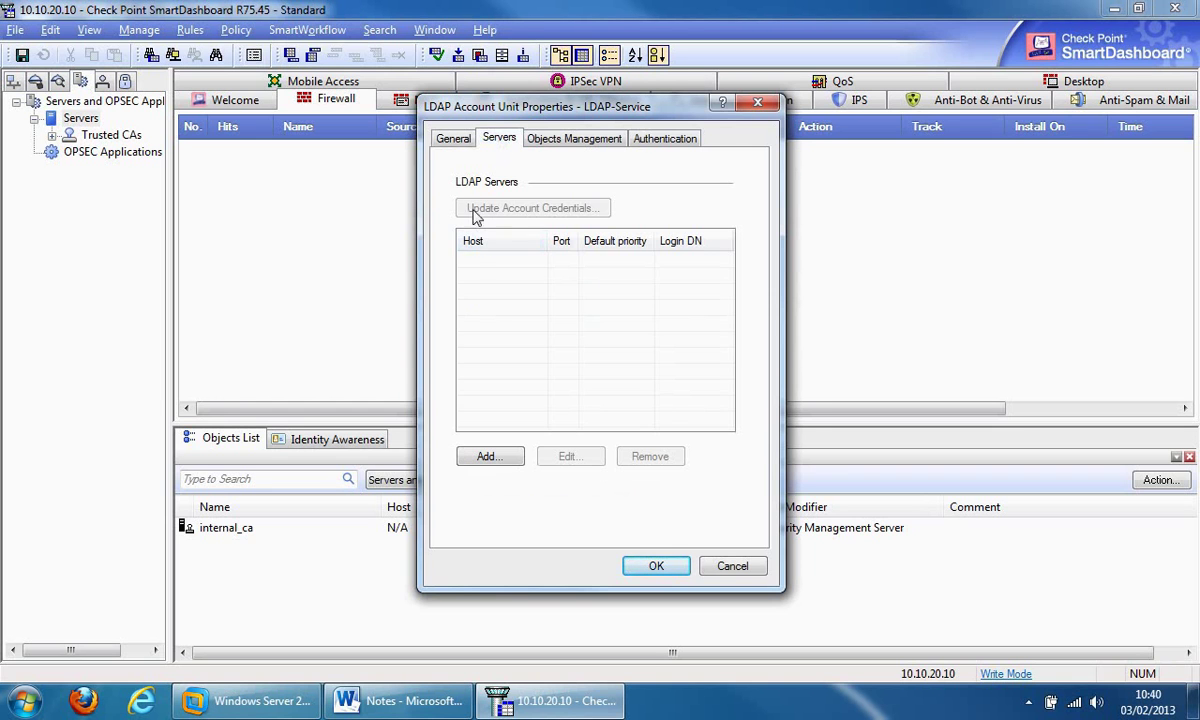
click(489, 457)
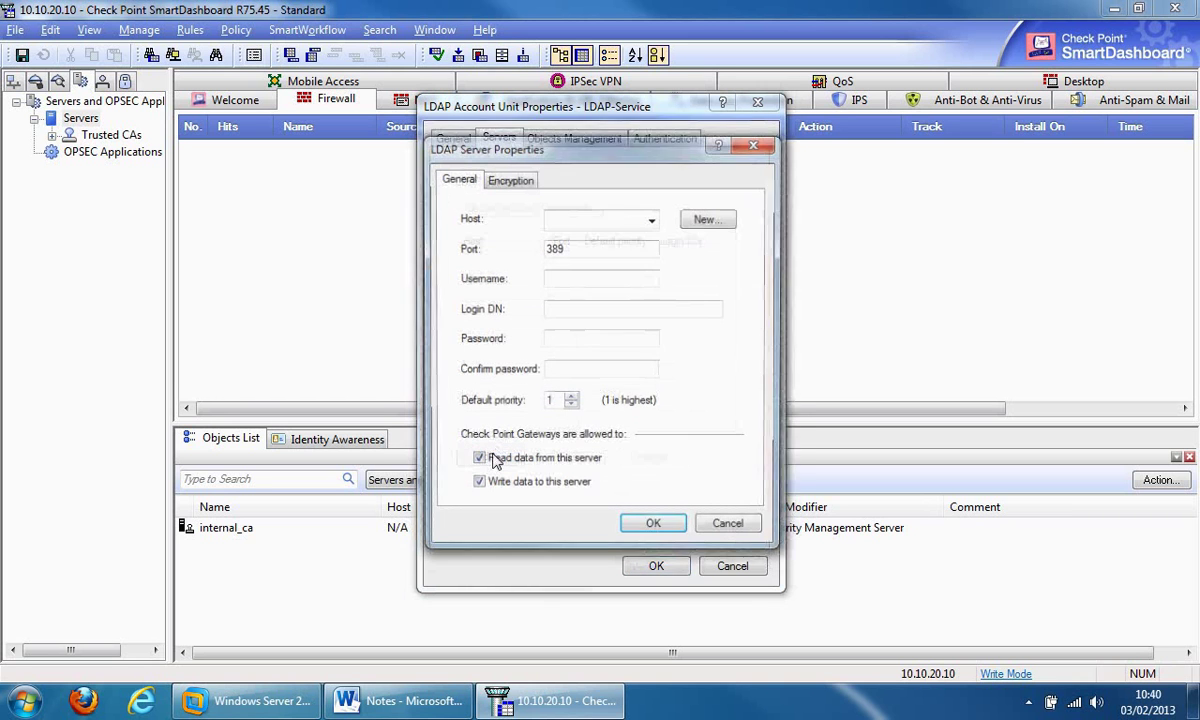
click(652, 222)
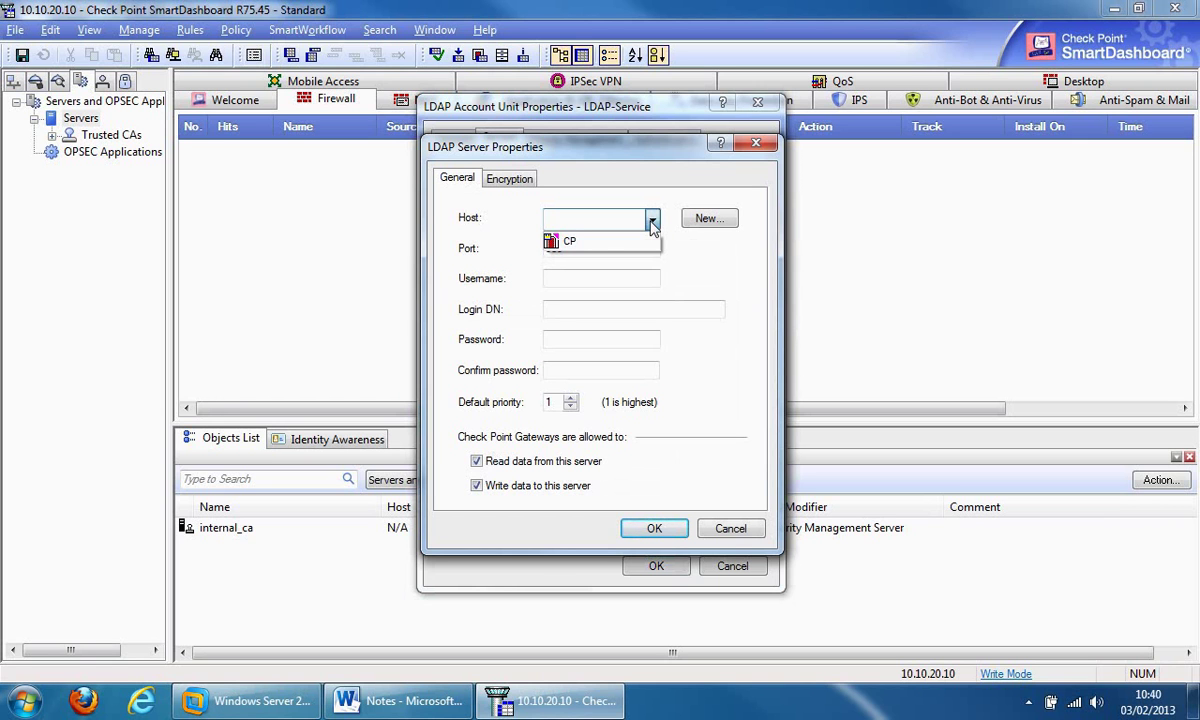
click(728, 258)
click(724, 220)
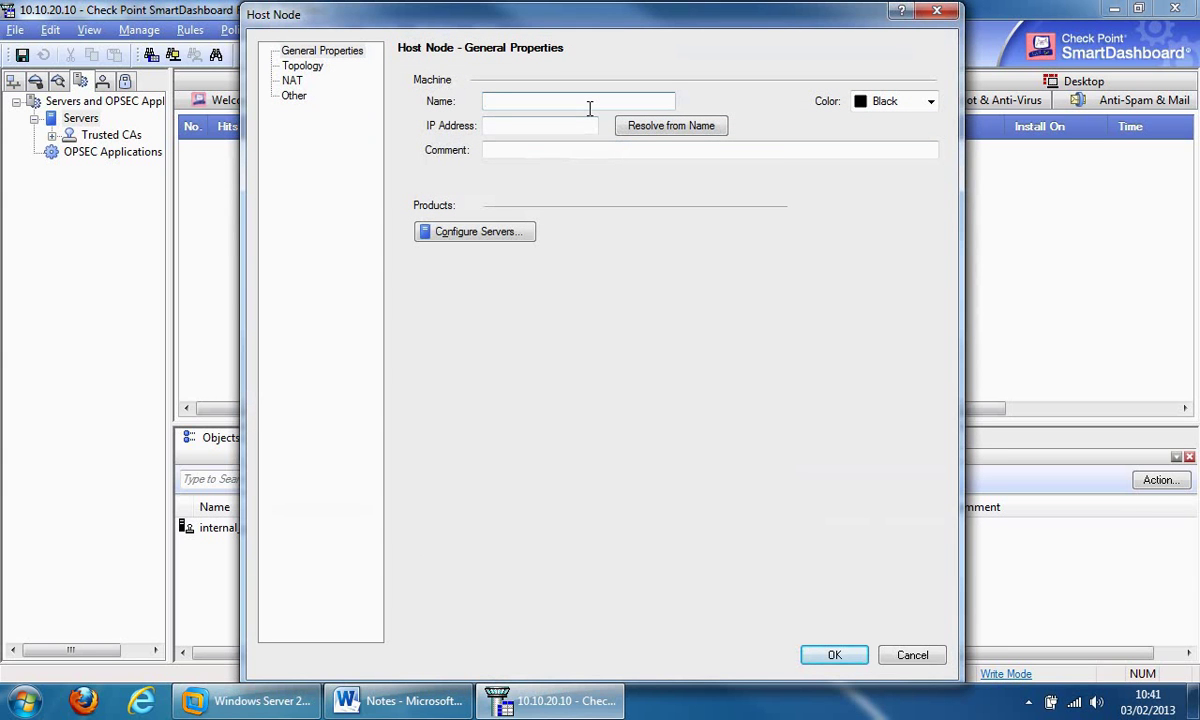
text(AD)
click(568, 125)
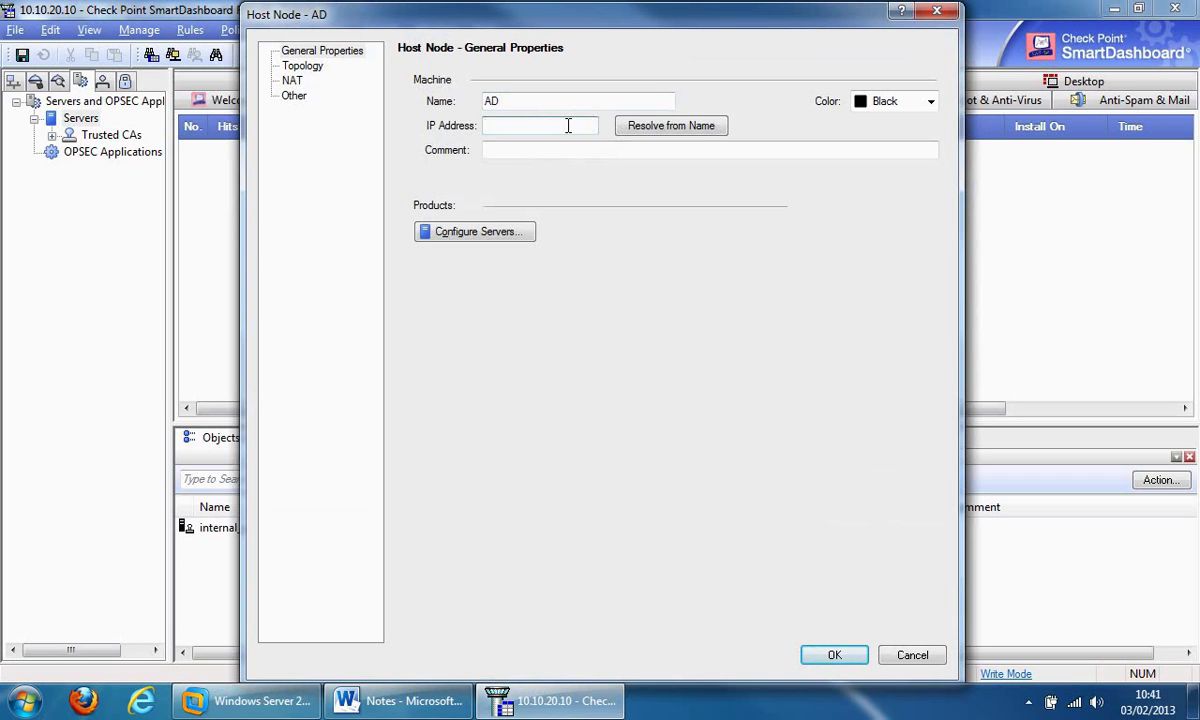
text(10.10.20.25)
click(836, 654)
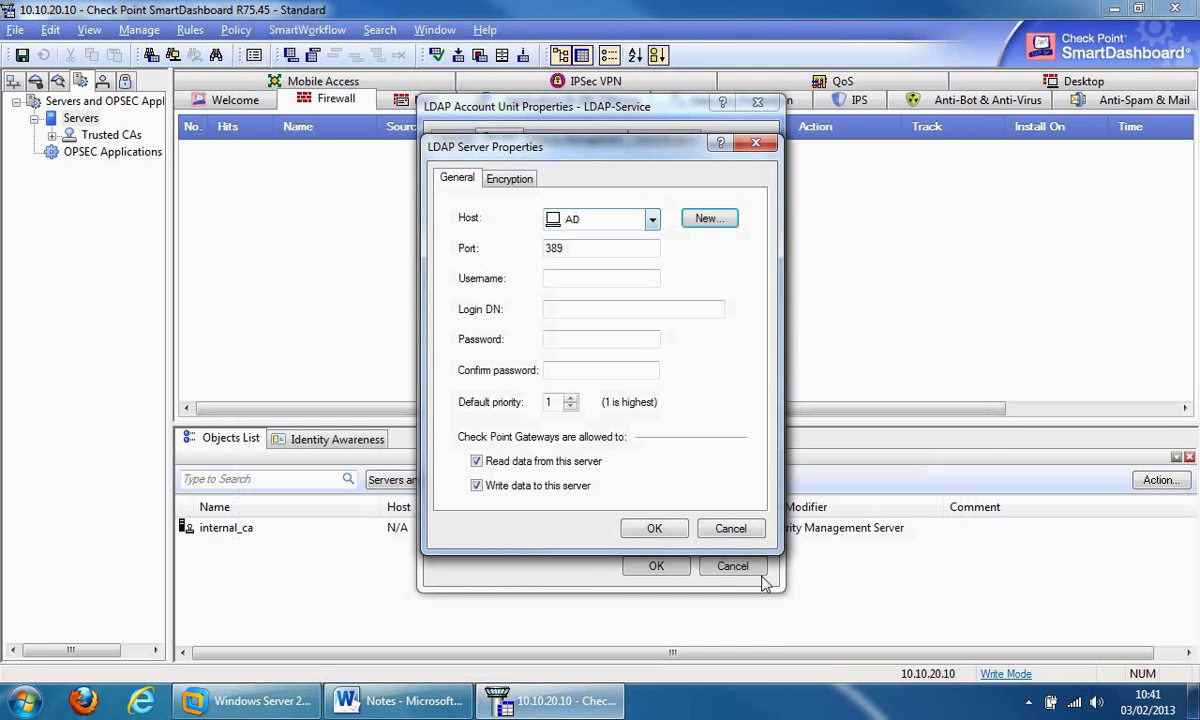
- Set the LDAP server's username to administrator and its login DN to cn=administrator,cn=users,dc=jafsec,dc=com
click(598, 280)
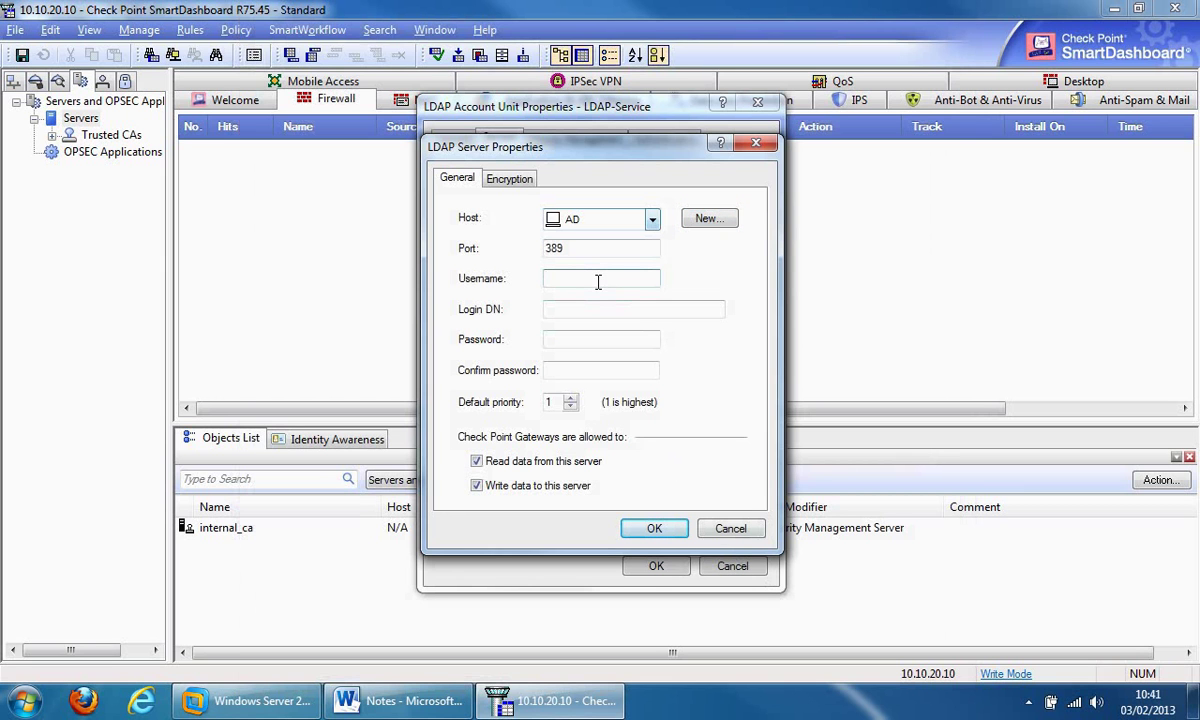
text(administrator)
key(Return)
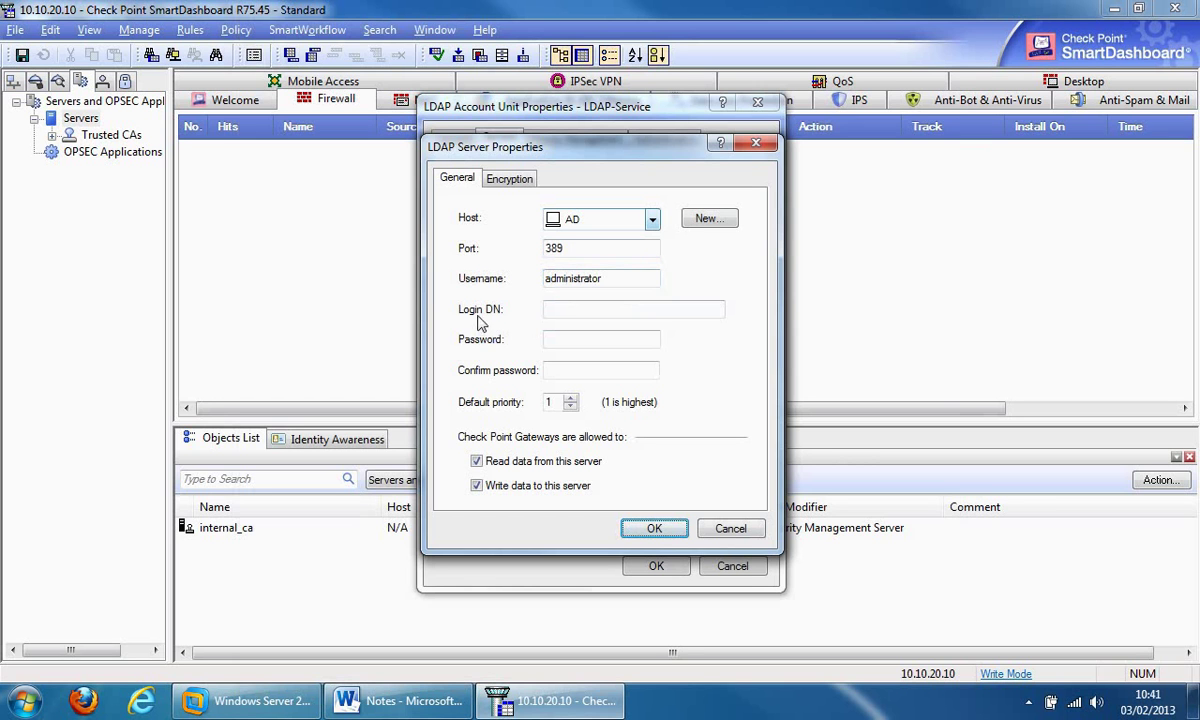
click(558, 309)
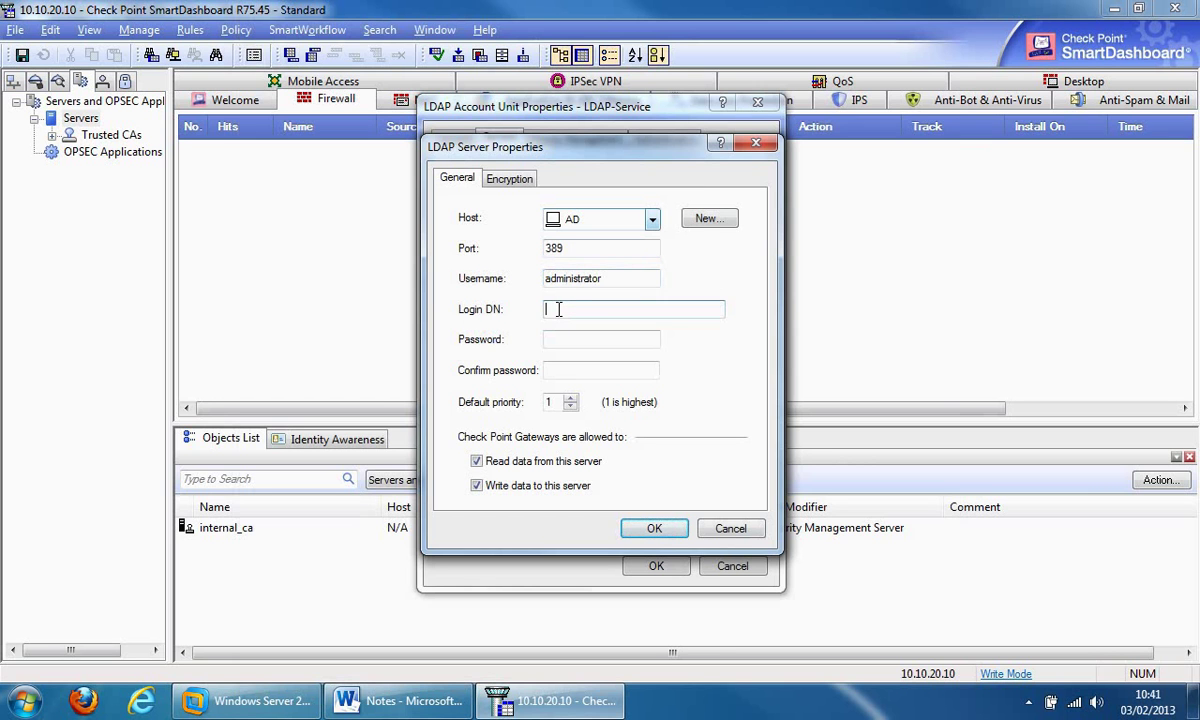
text(cn=administrator,cn=users)
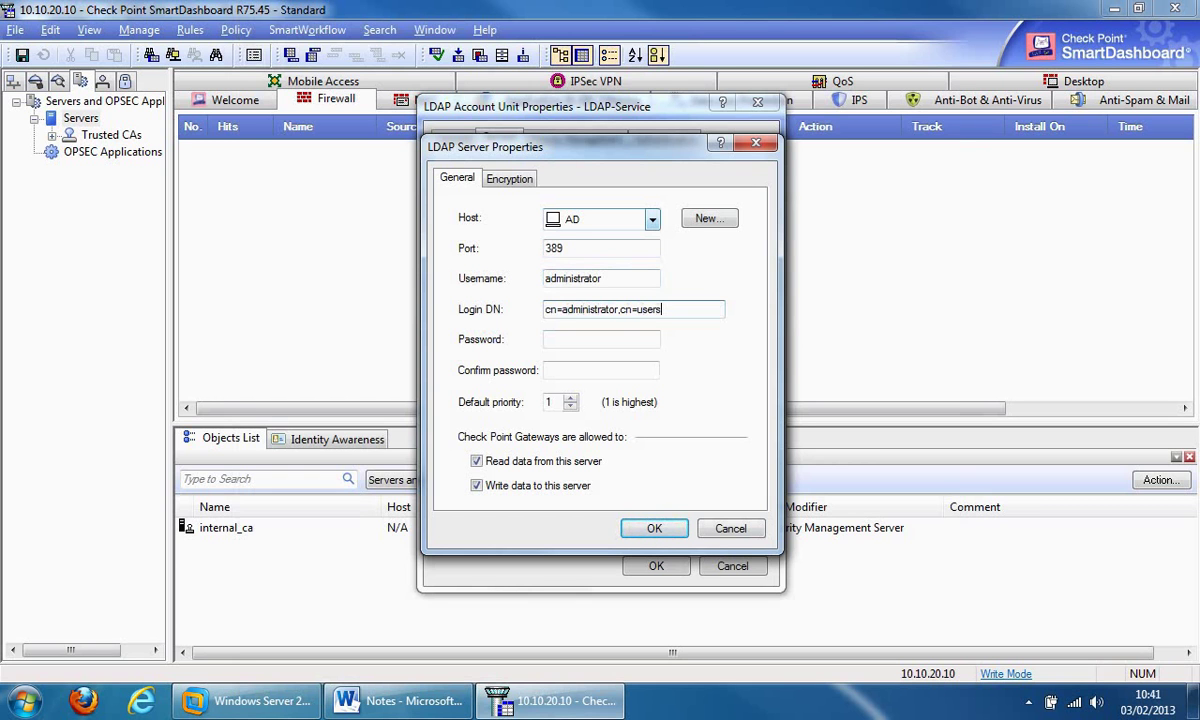
text(,dc=jafsec,dc)
text(=)
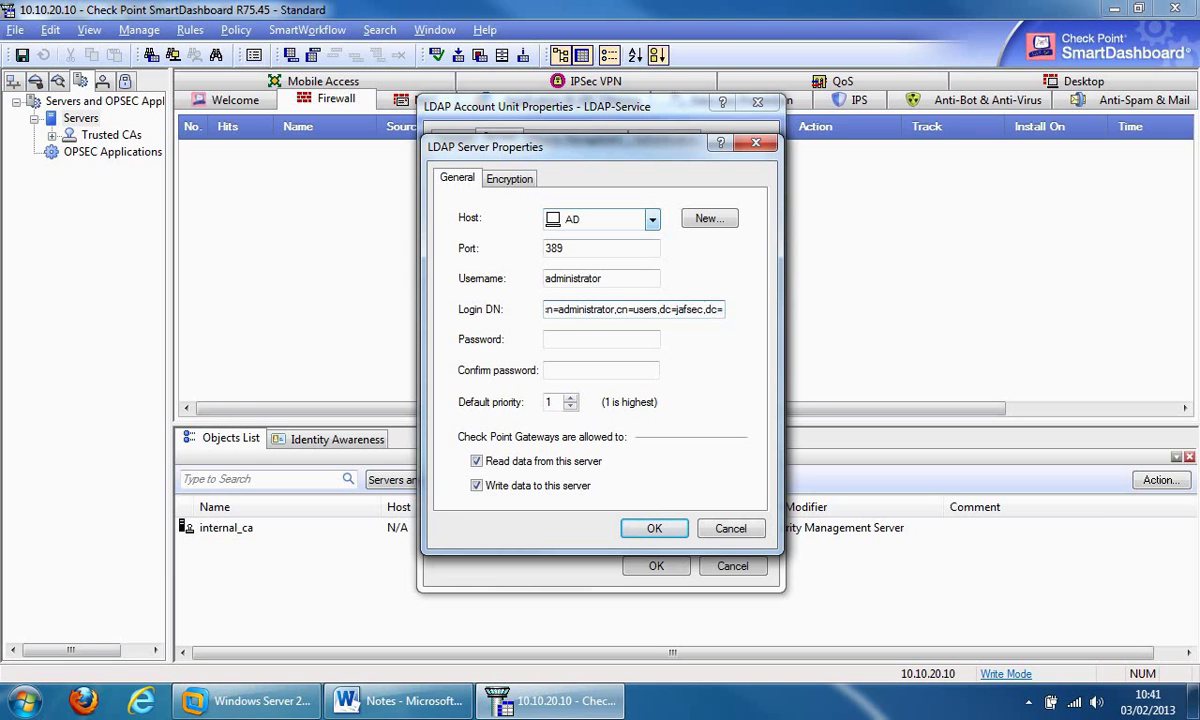
text(com)
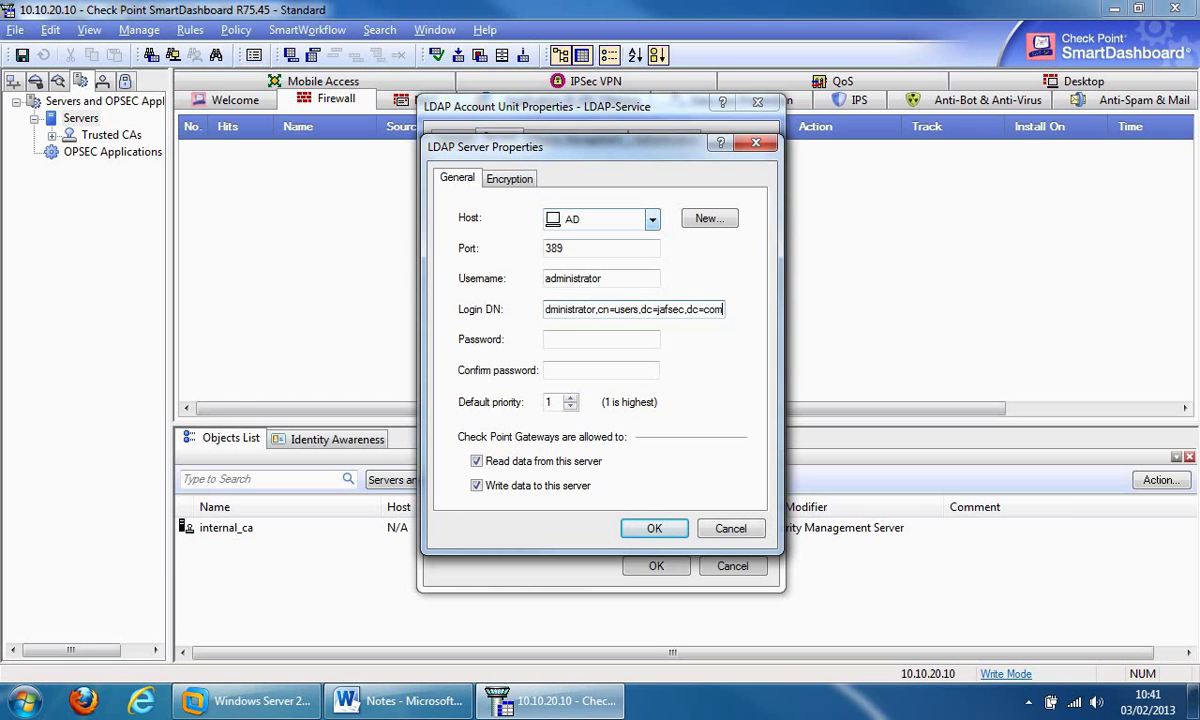
- Enter and confirm the LDAP server's account password, and fetch the branches in use from AD for the LDAP-Service account unit
click(552, 340)
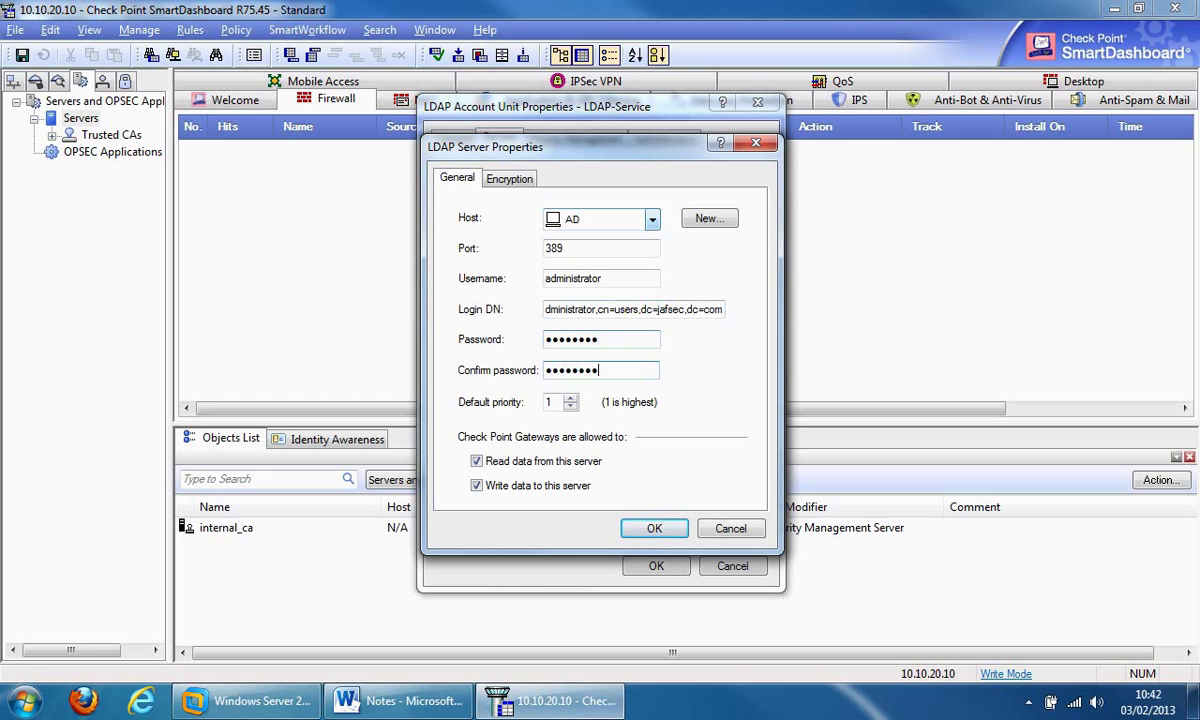
click(655, 528)
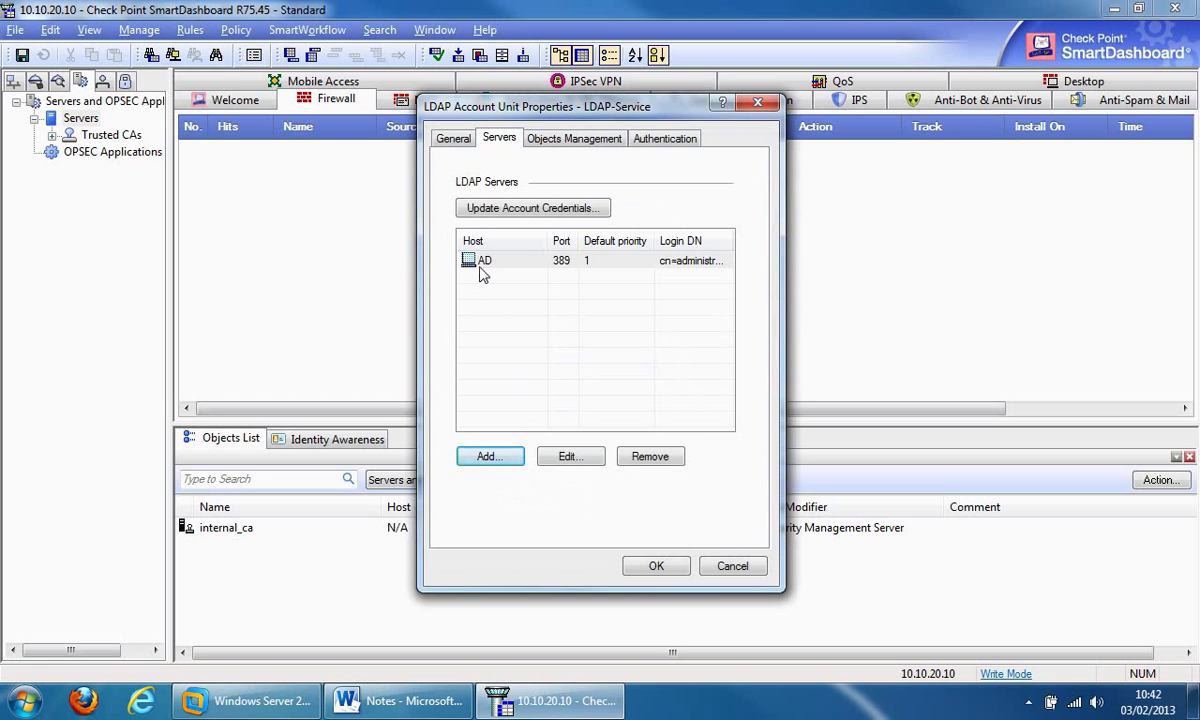
click(558, 145)
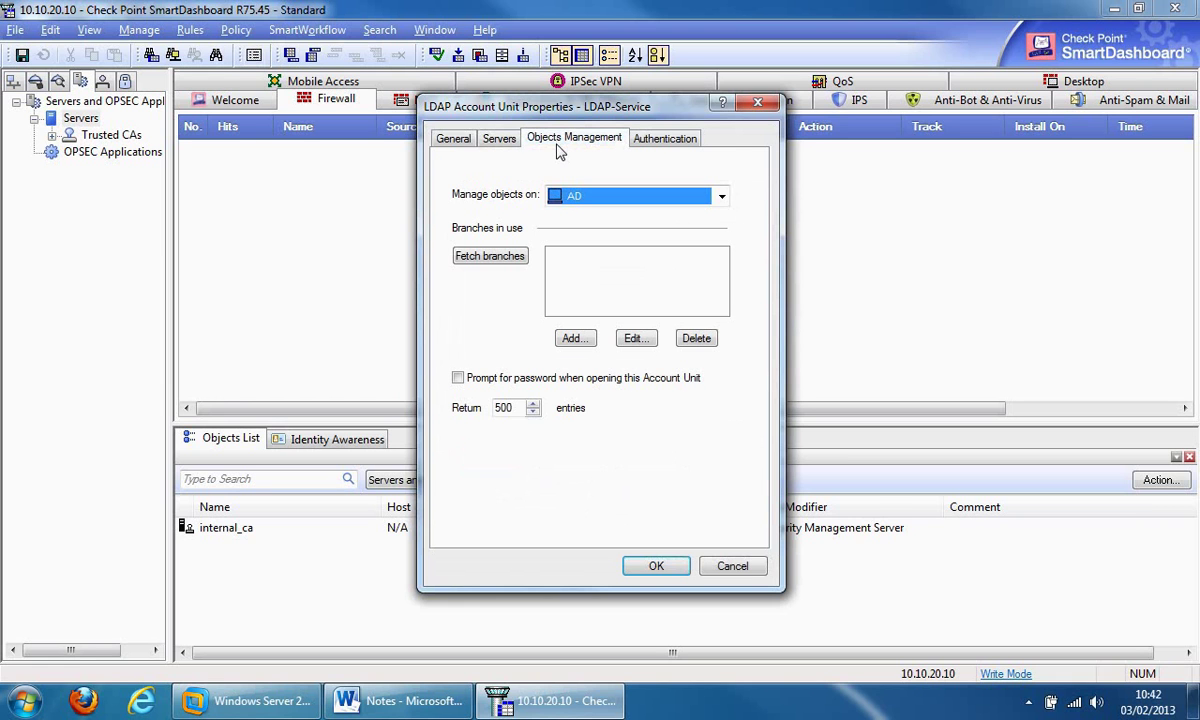
click(487, 260)
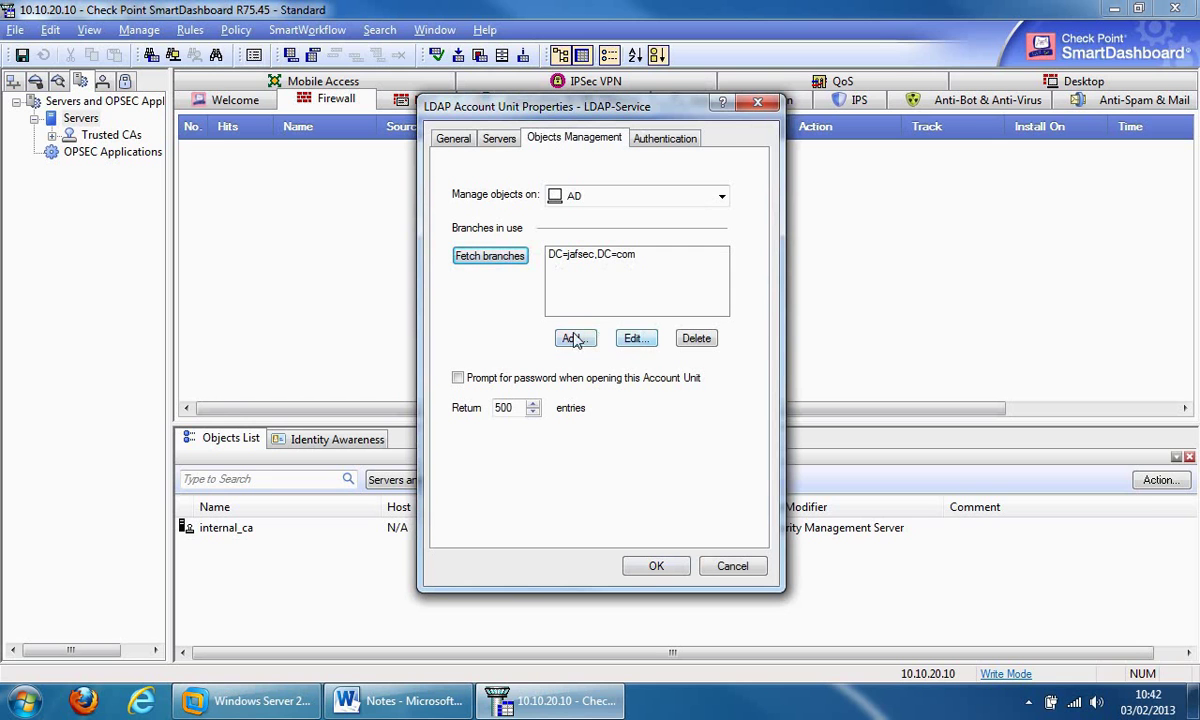
click(652, 566)
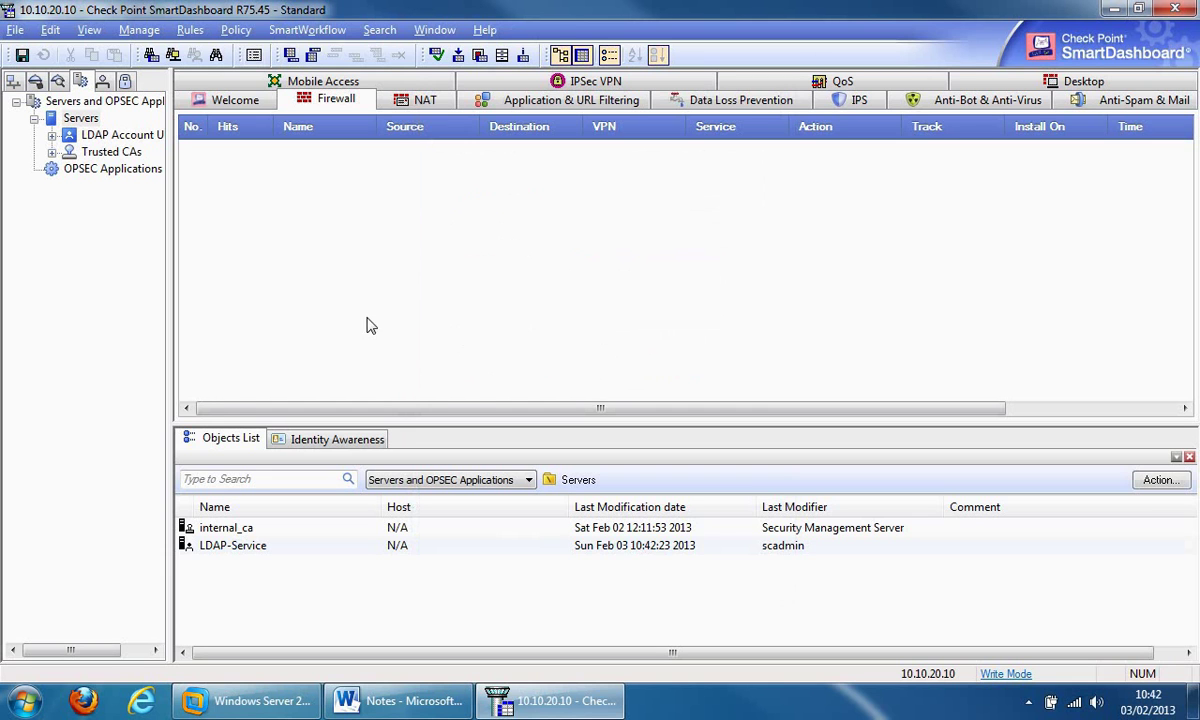
- Browse the LDAP-Service directory under Users and Administrators, examining the jafsec domain's containers and the accounts in the Contractors unit
click(103, 82)
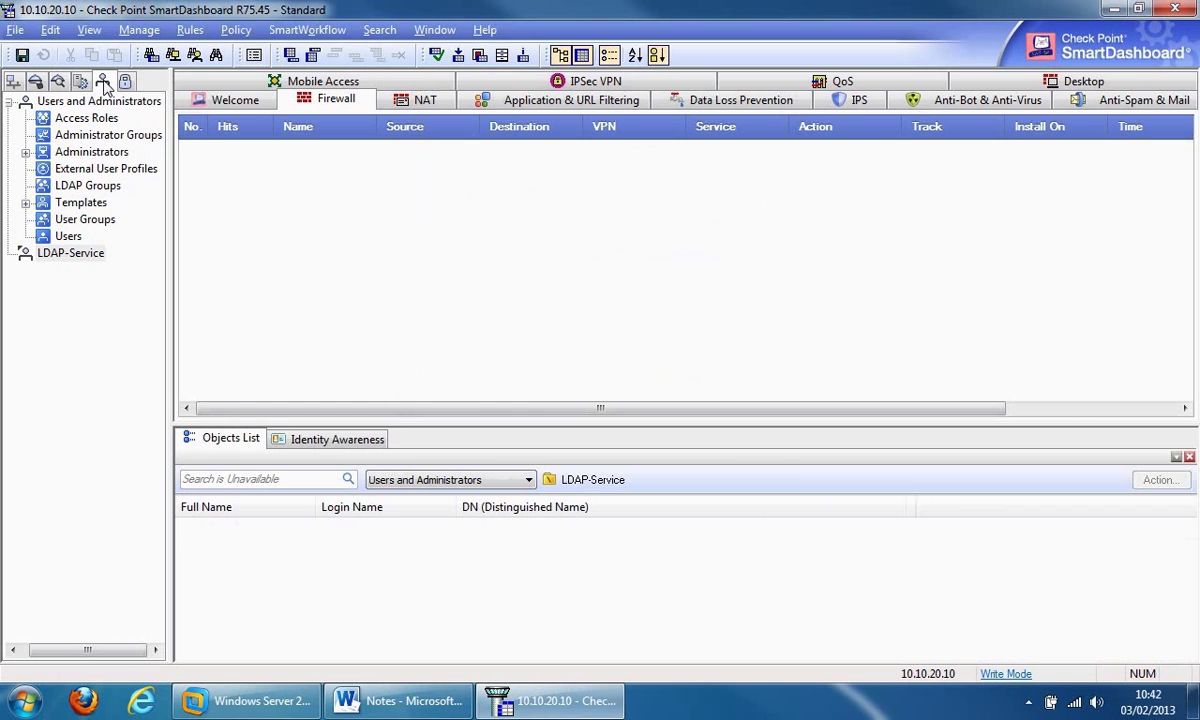
double_click(62, 256)
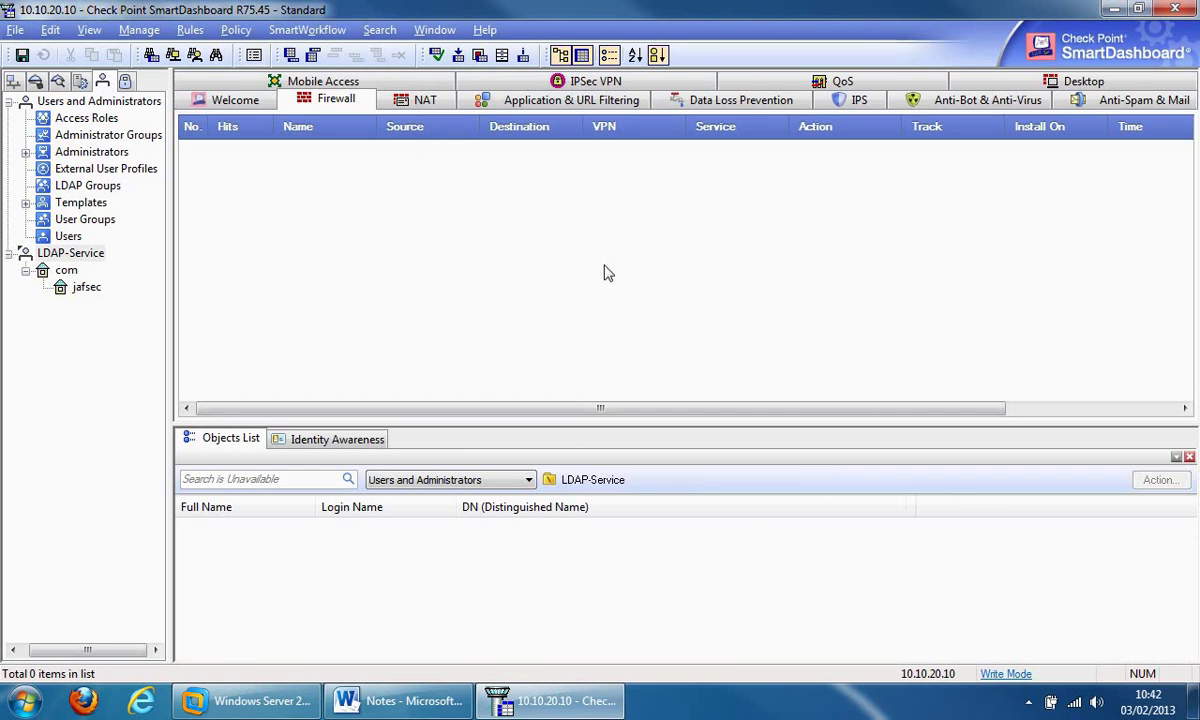
double_click(80, 288)
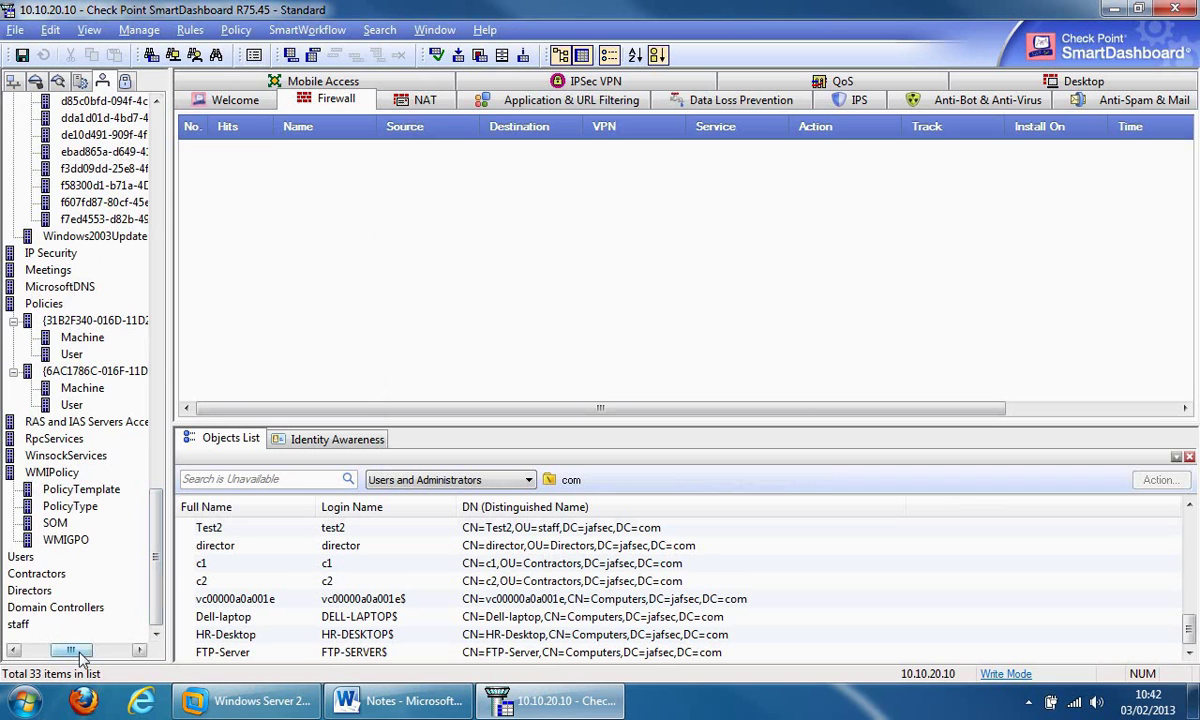
drag(80, 650, 69, 650)
click(66, 576)
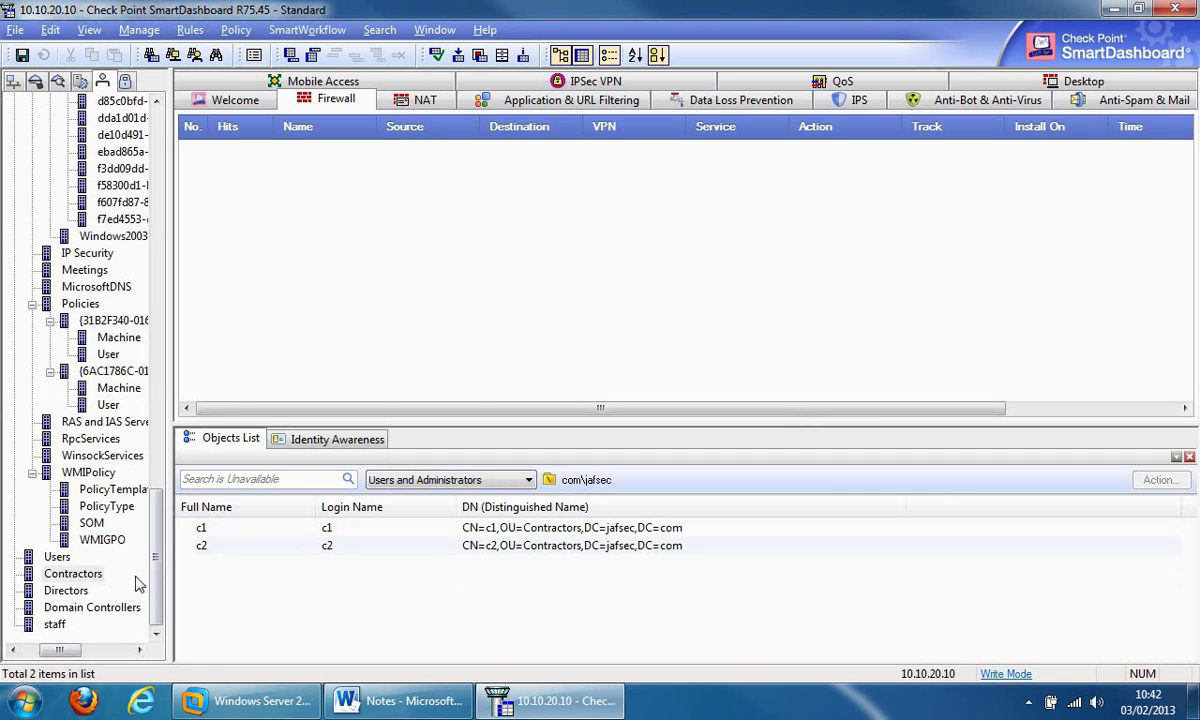
drag(152, 552, 147, 212)
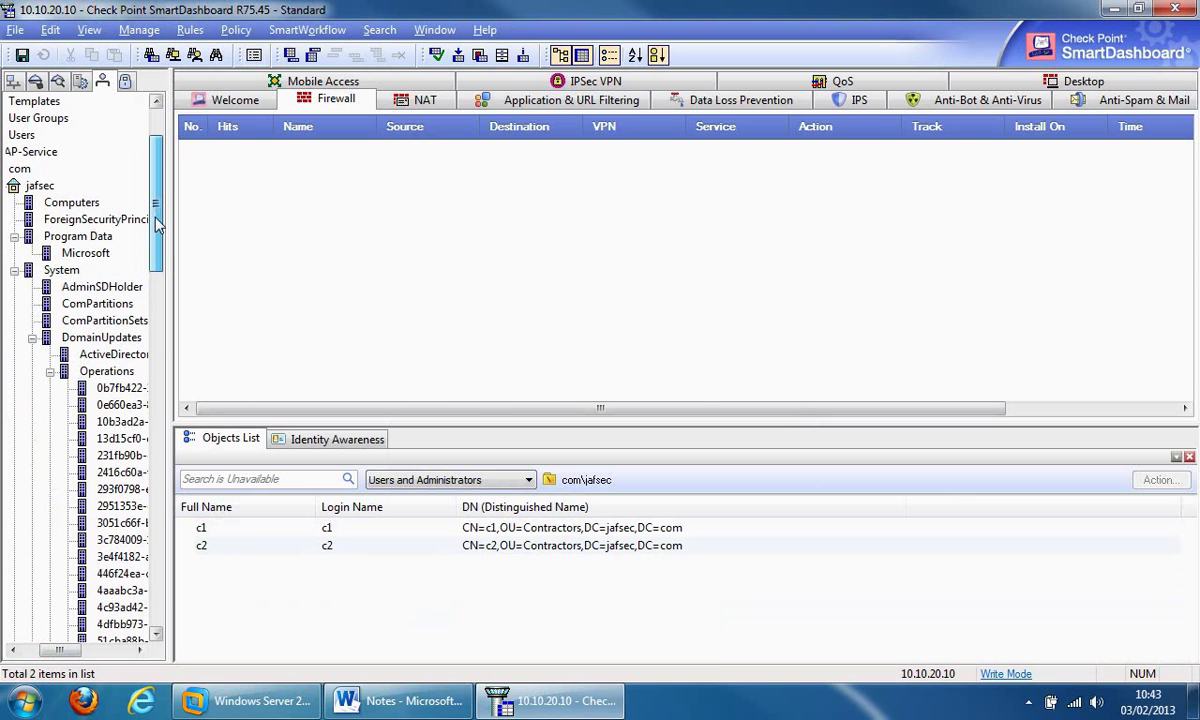
drag(59, 650, 27, 650)
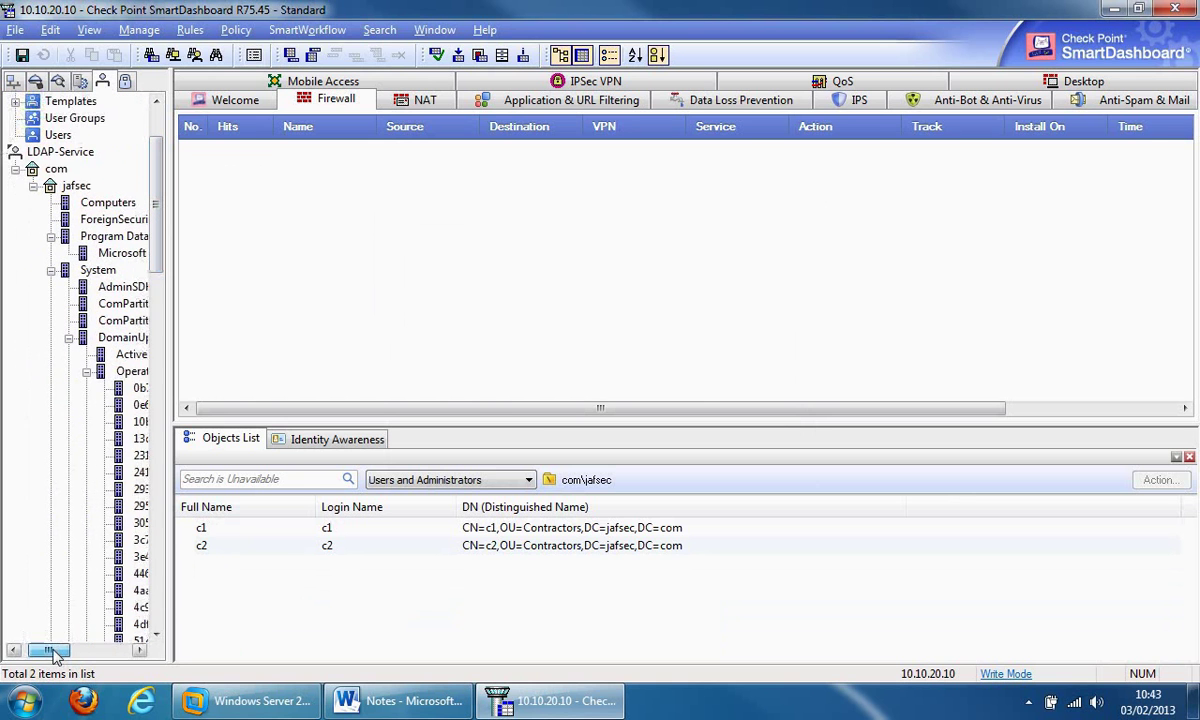
click(45, 186)
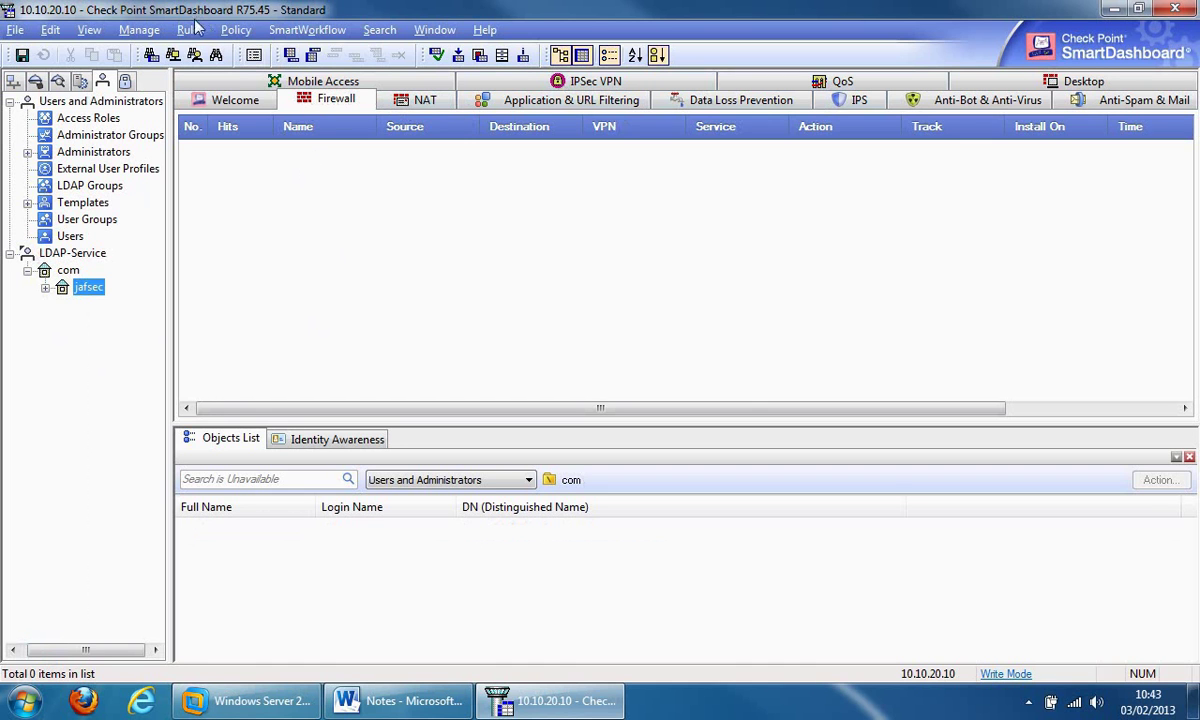
- Add a new rule to the empty Firewall rule base
click(235, 30)
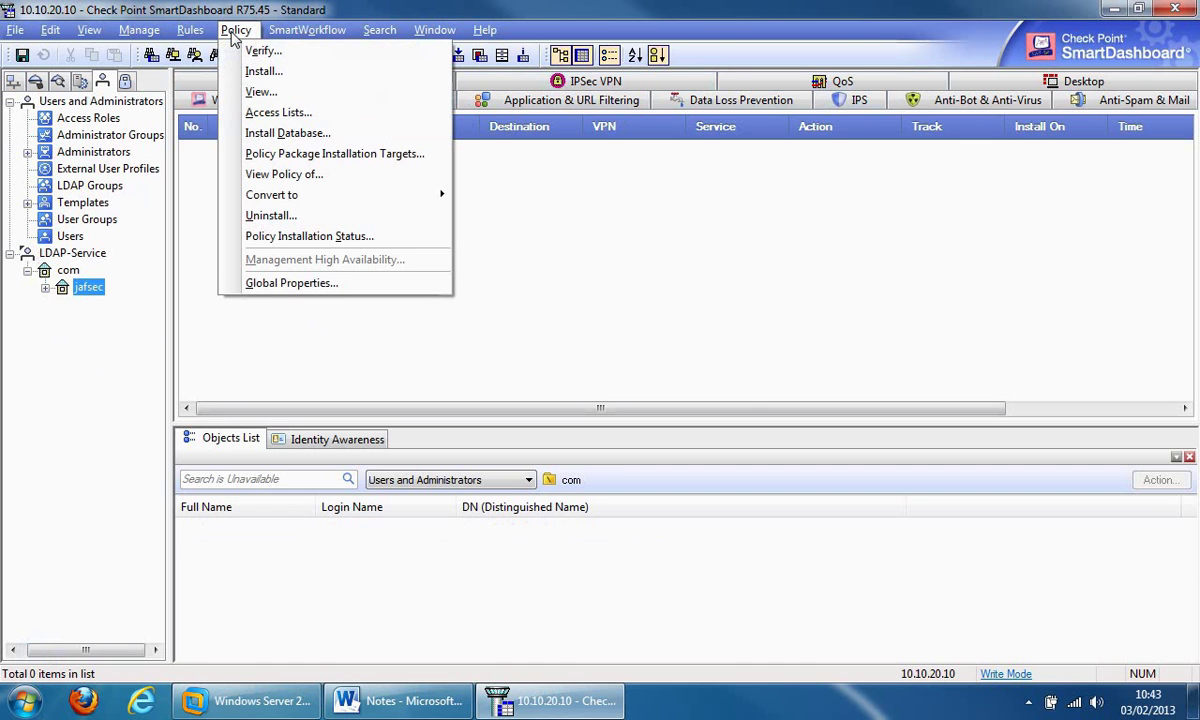
mouse_move(190, 30)
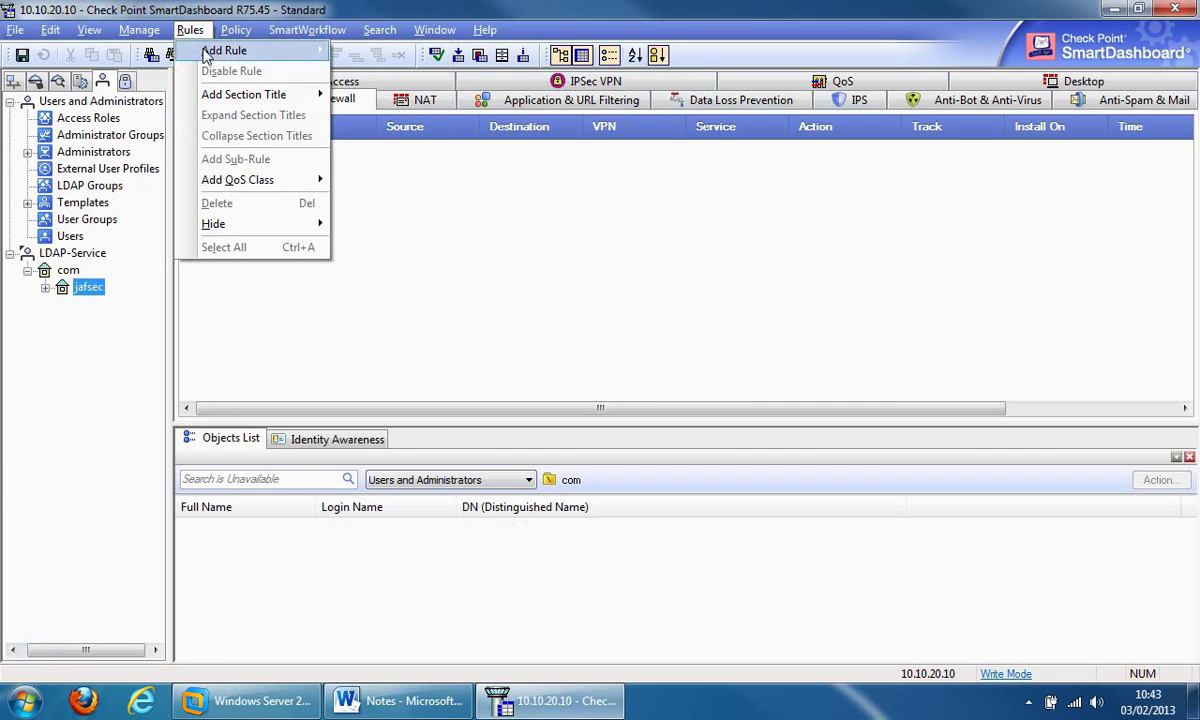
mouse_move(236, 50)
click(367, 70)
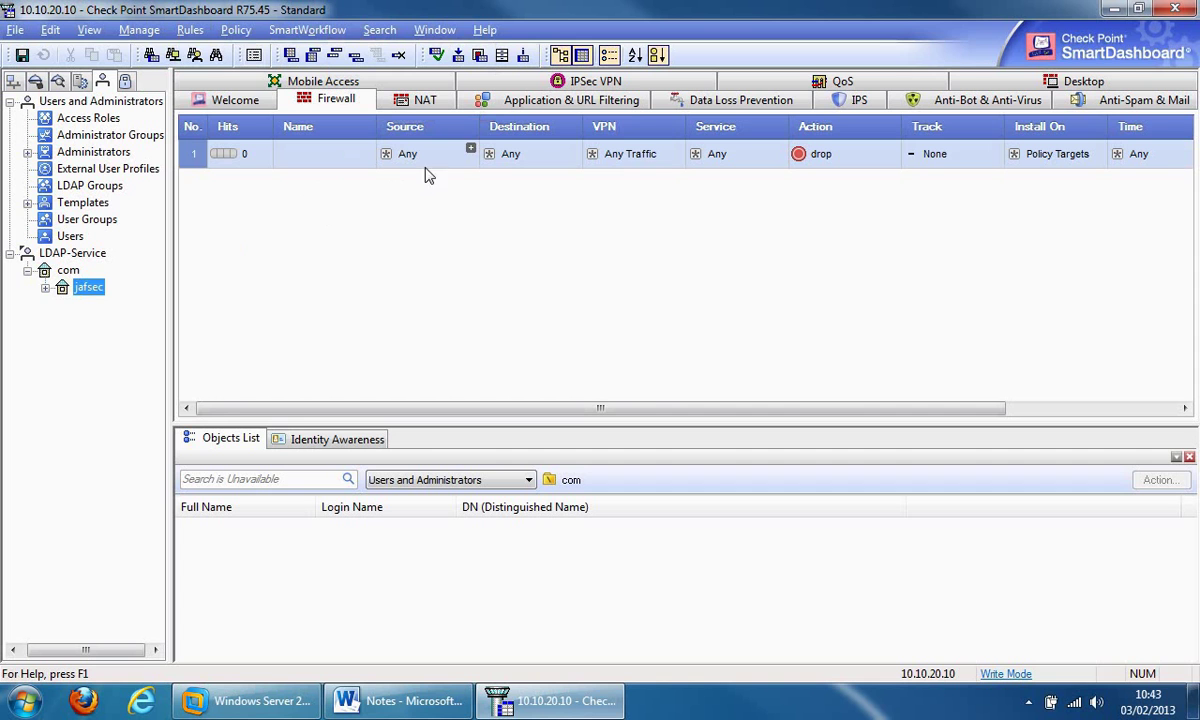
- Create an access role named Contractors in the firewall rule's source, restricted to the Contractors group from jafsec.com
right_click(445, 163)
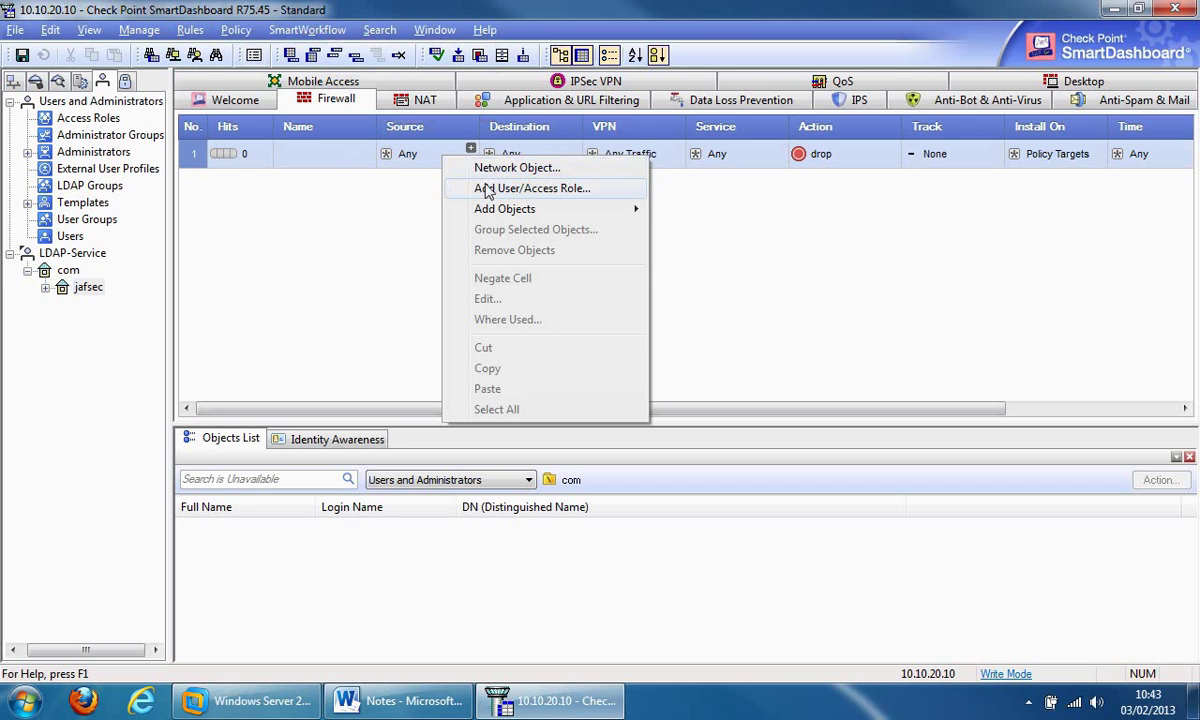
click(527, 190)
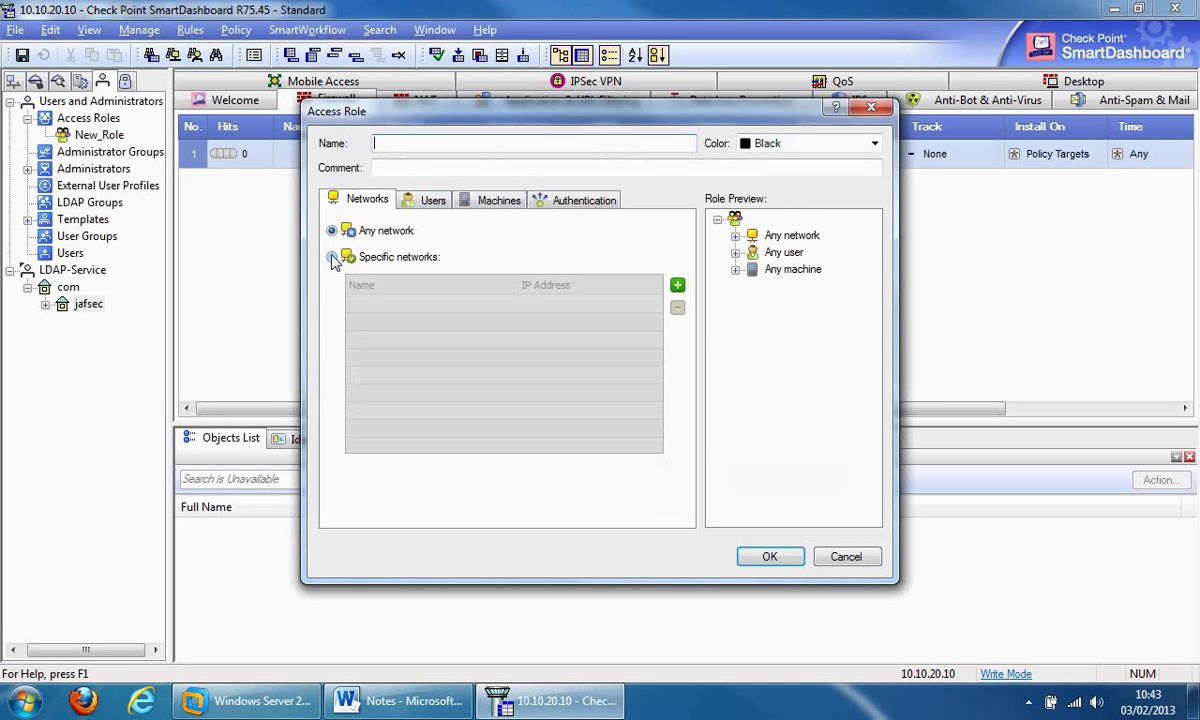
click(425, 201)
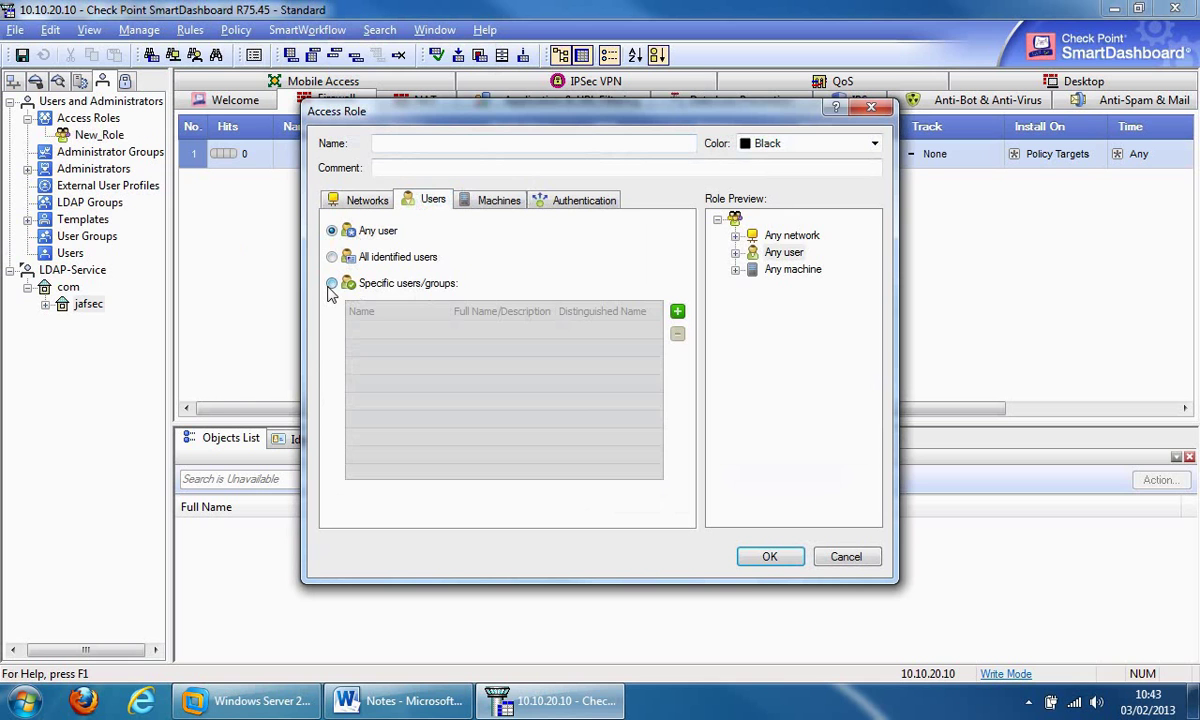
click(332, 283)
click(678, 313)
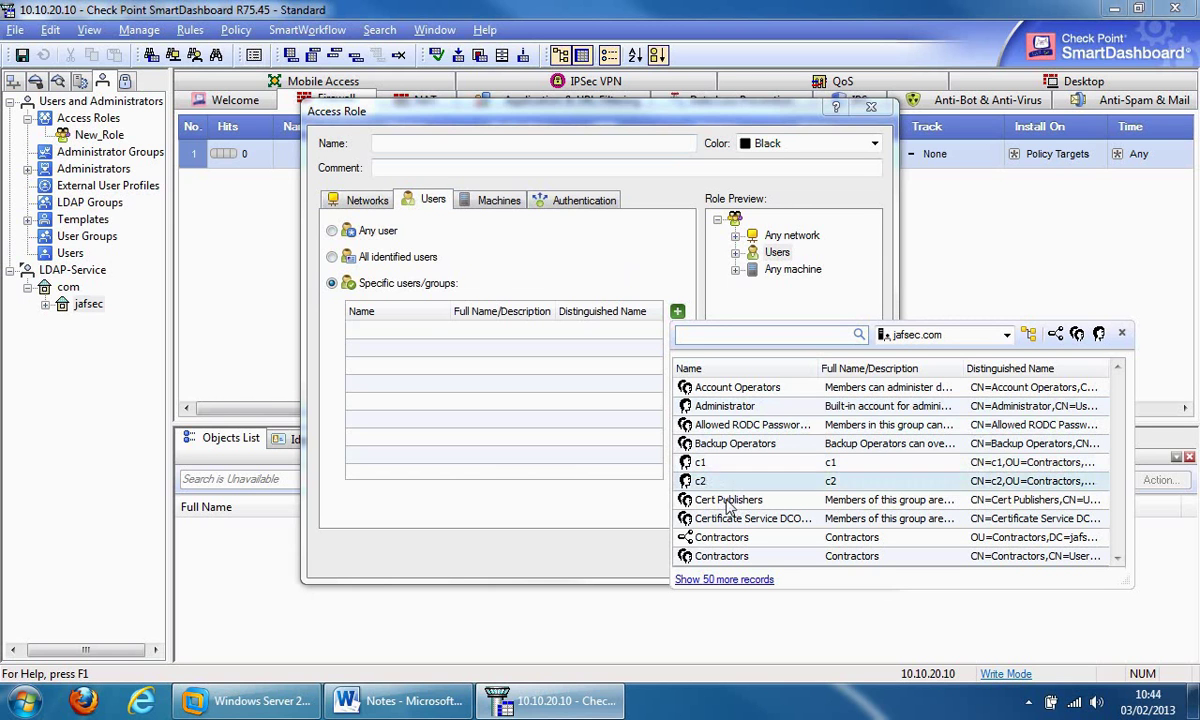
click(727, 556)
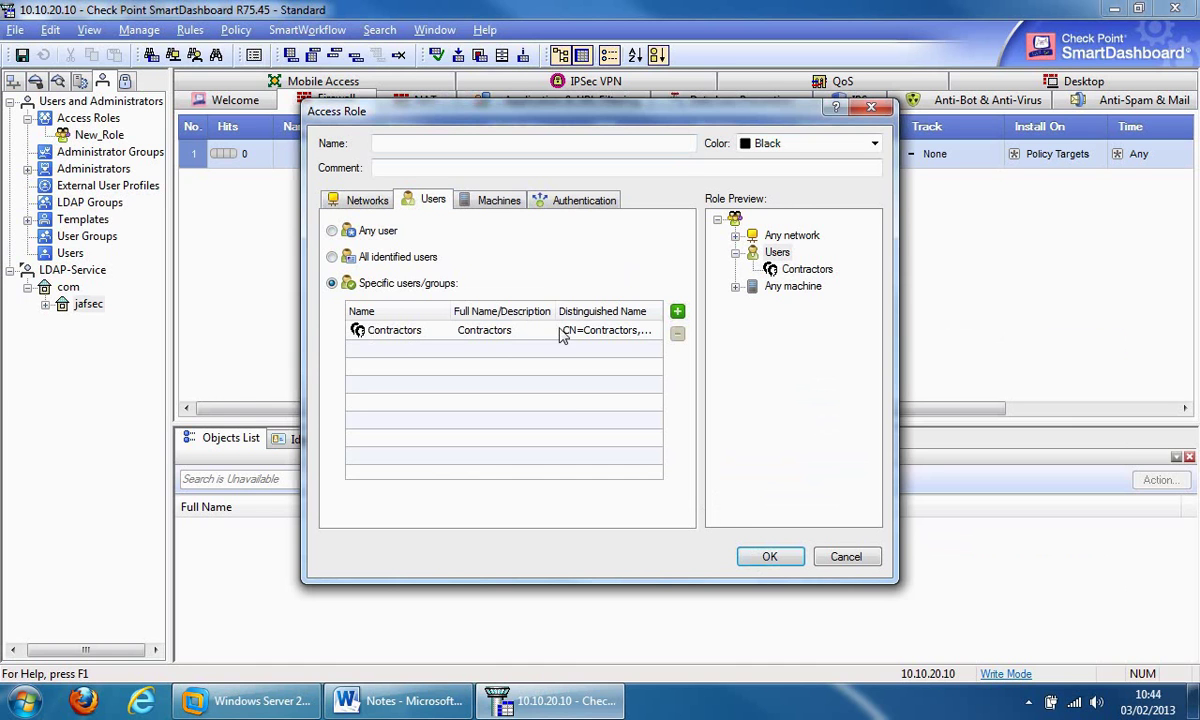
click(447, 144)
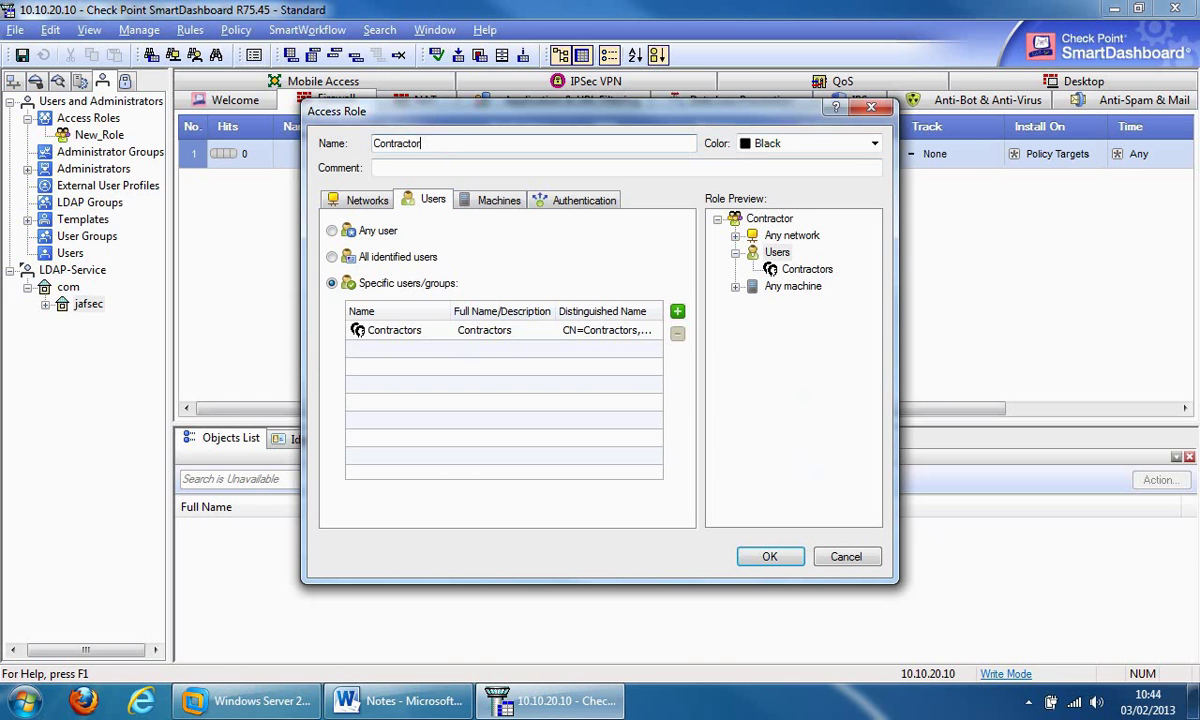
text(Contractors)
click(770, 556)
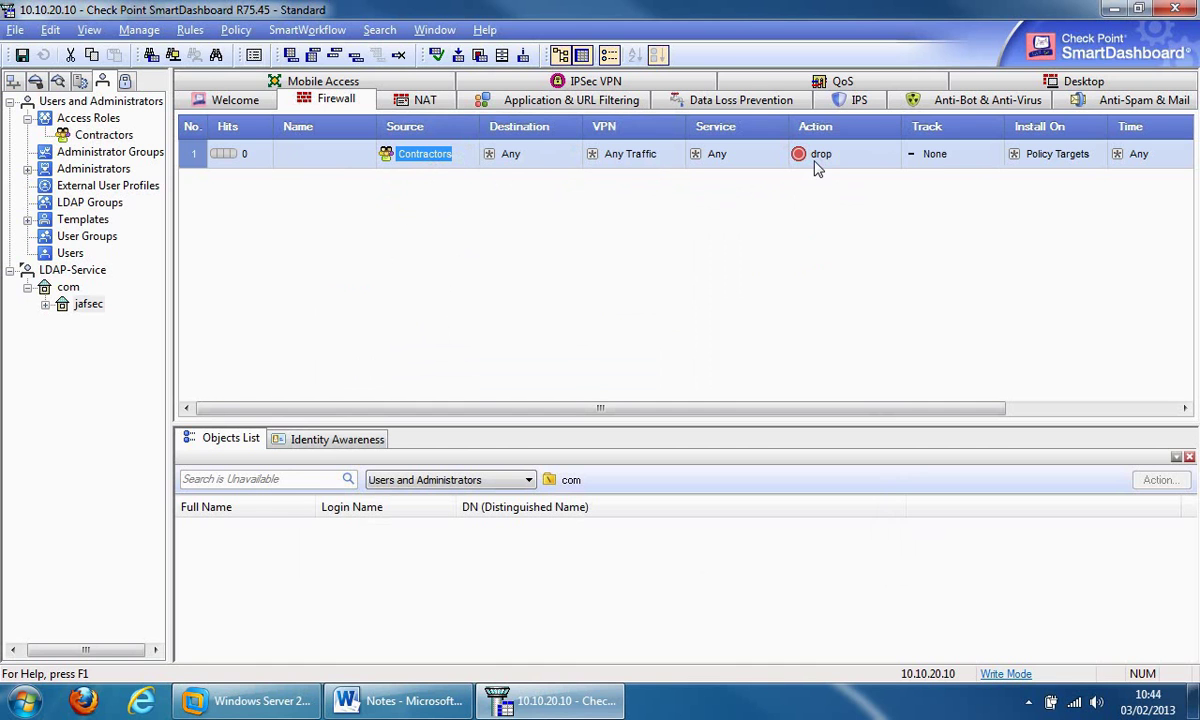
right_click(547, 160)
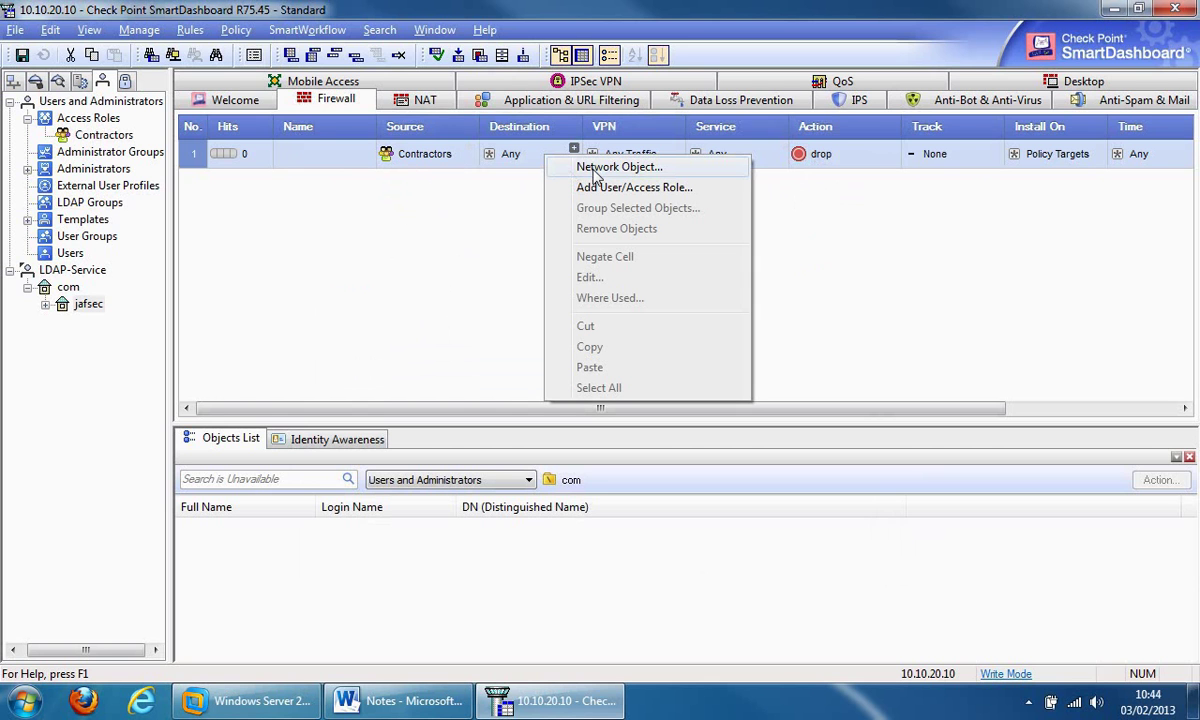
click(441, 200)
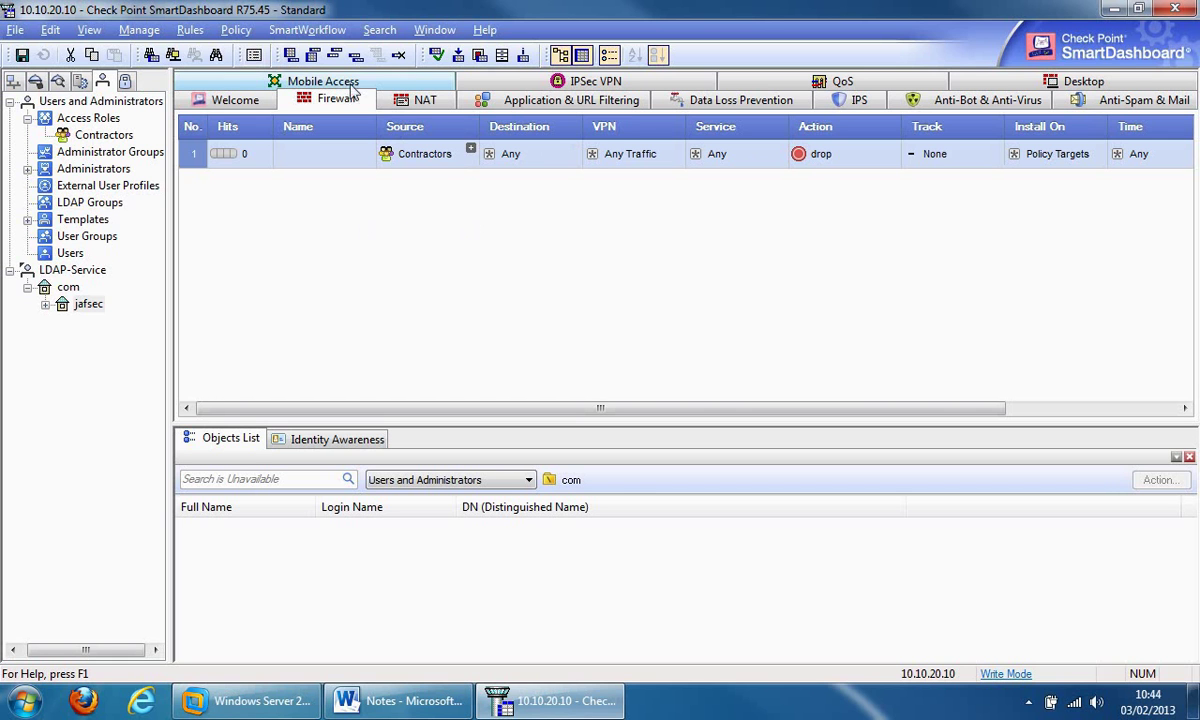
- Add a rule at the top of the Mobile Access policy and set its users to c1 from jafsec.com
click(322, 81)
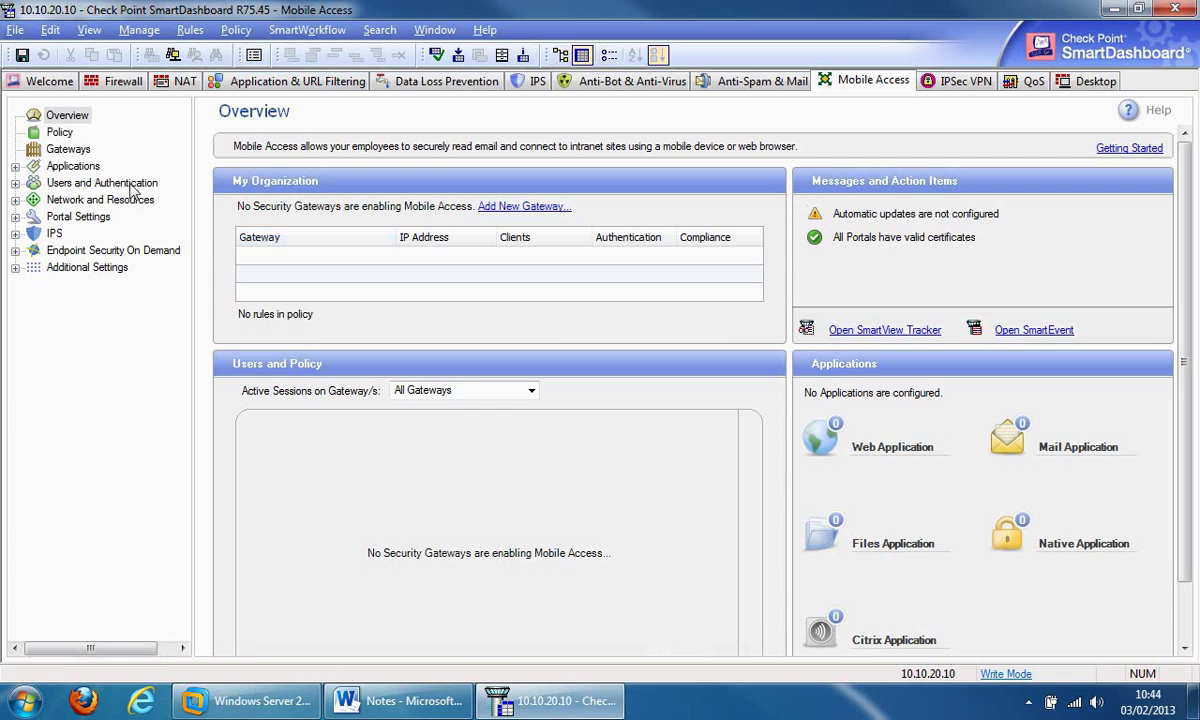
click(59, 132)
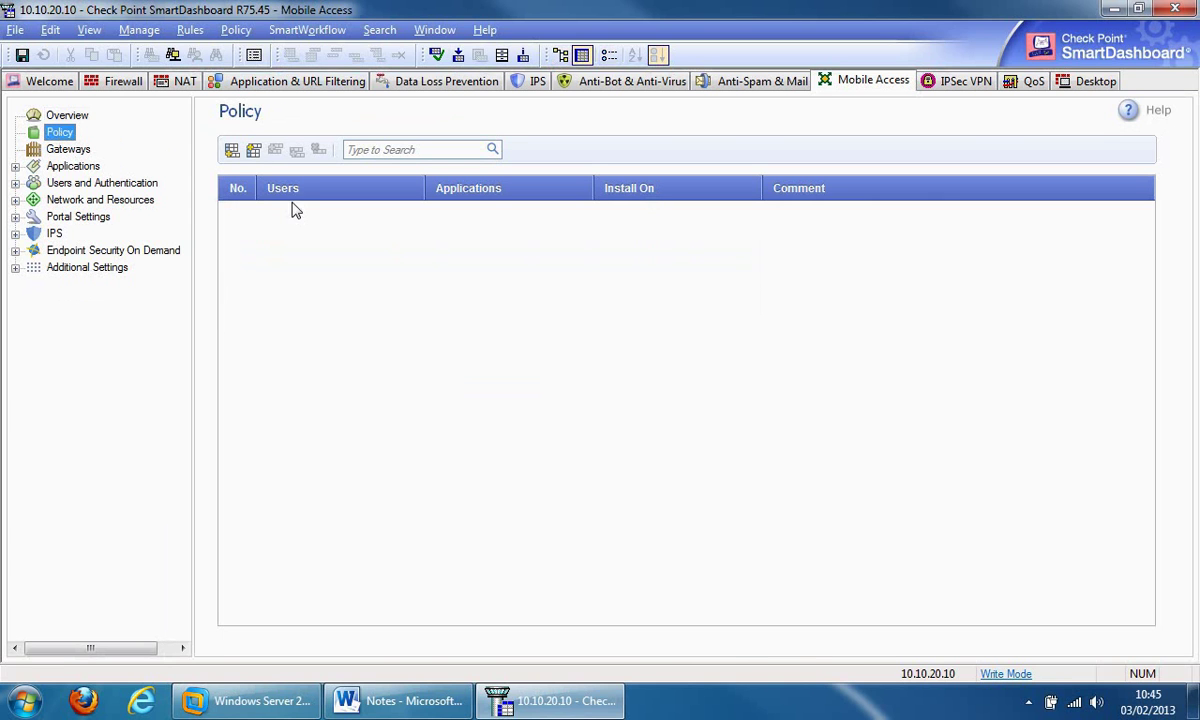
click(254, 152)
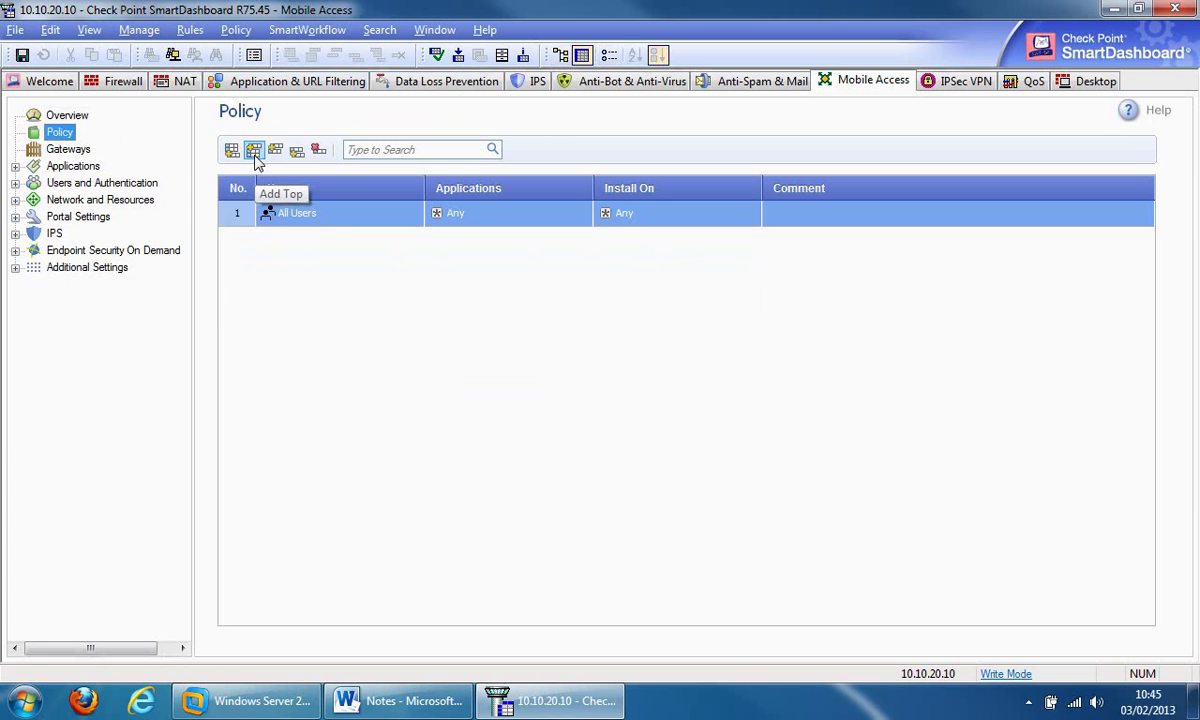
right_click(390, 219)
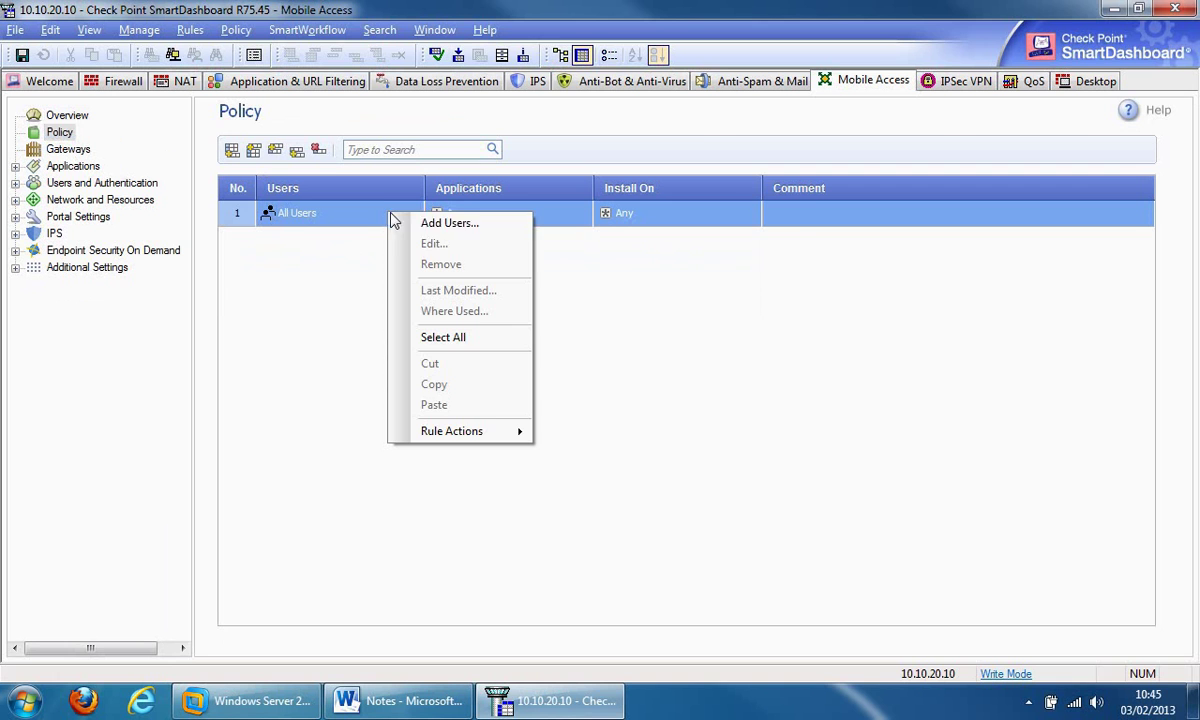
click(443, 224)
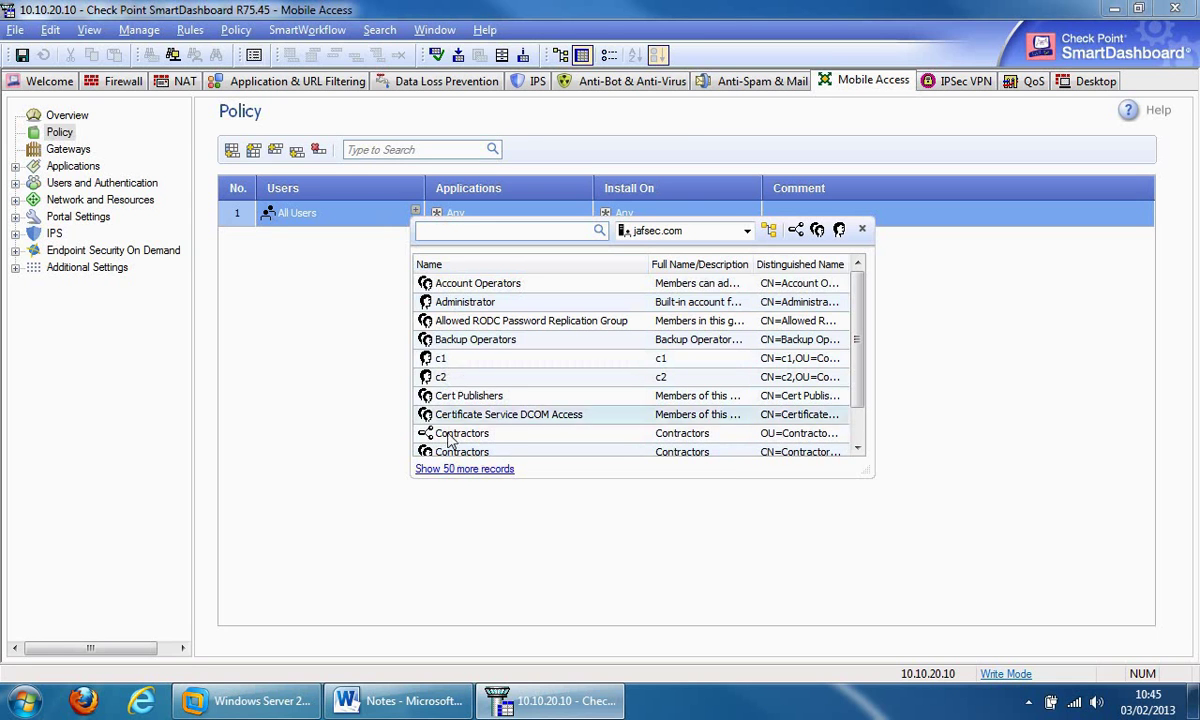
click(459, 360)
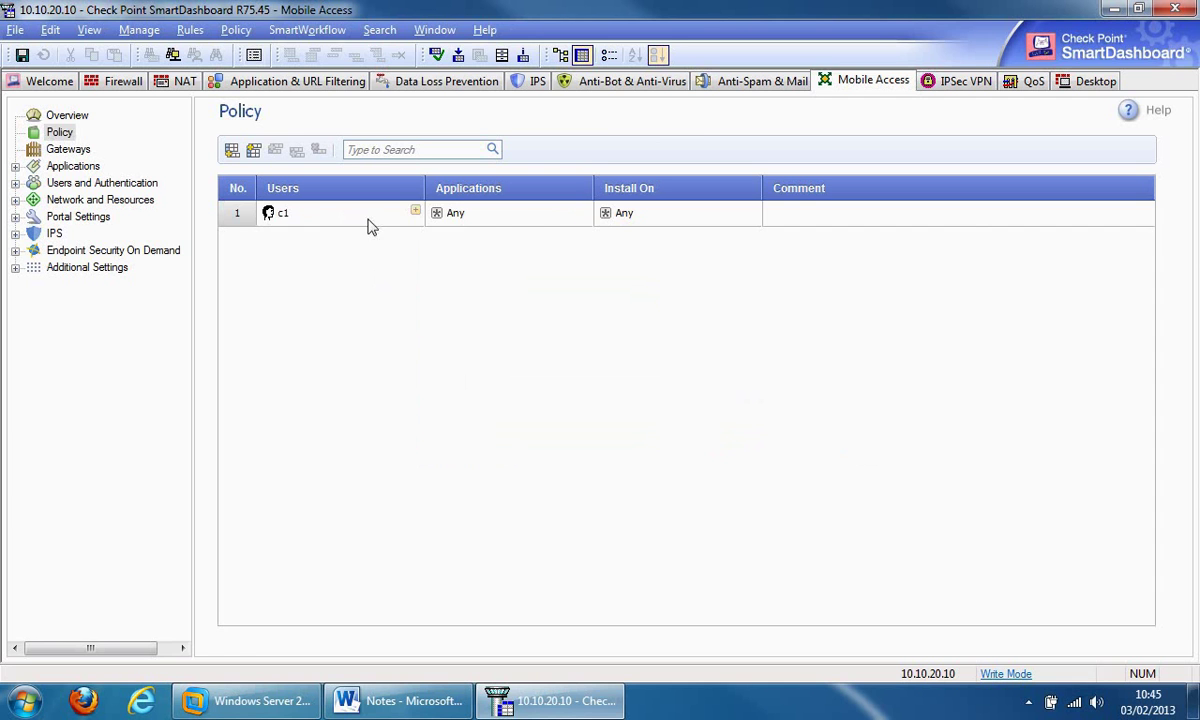
right_click(548, 218)
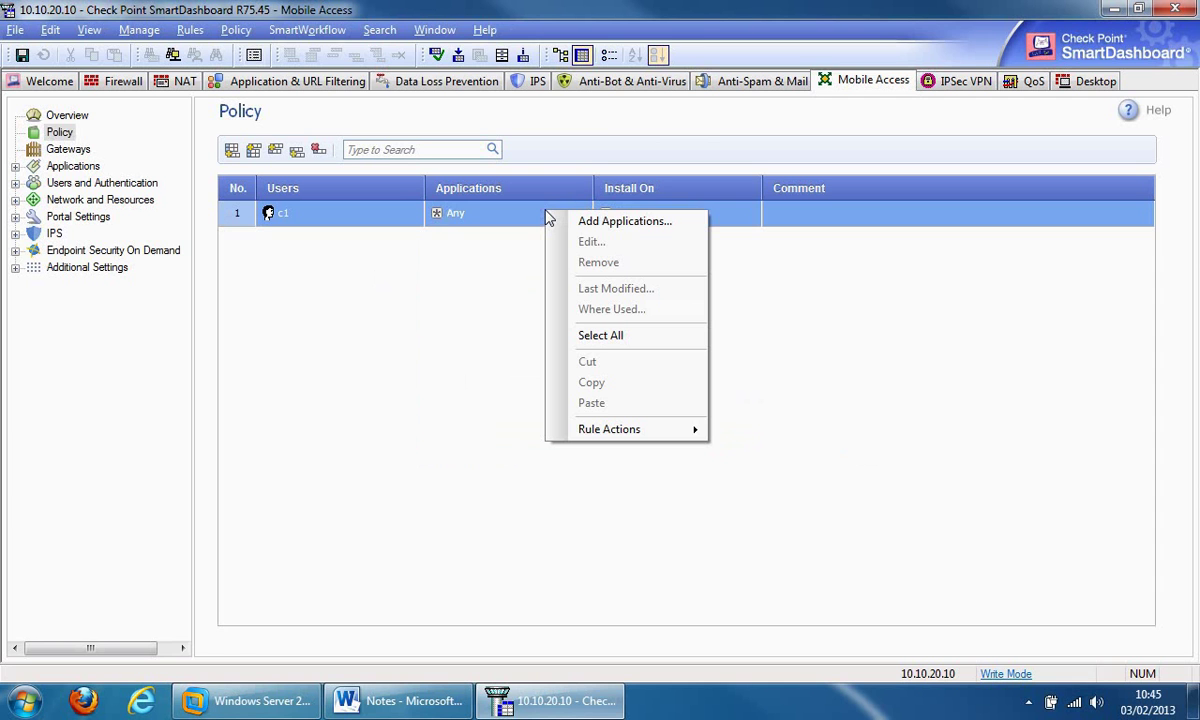
click(612, 222)
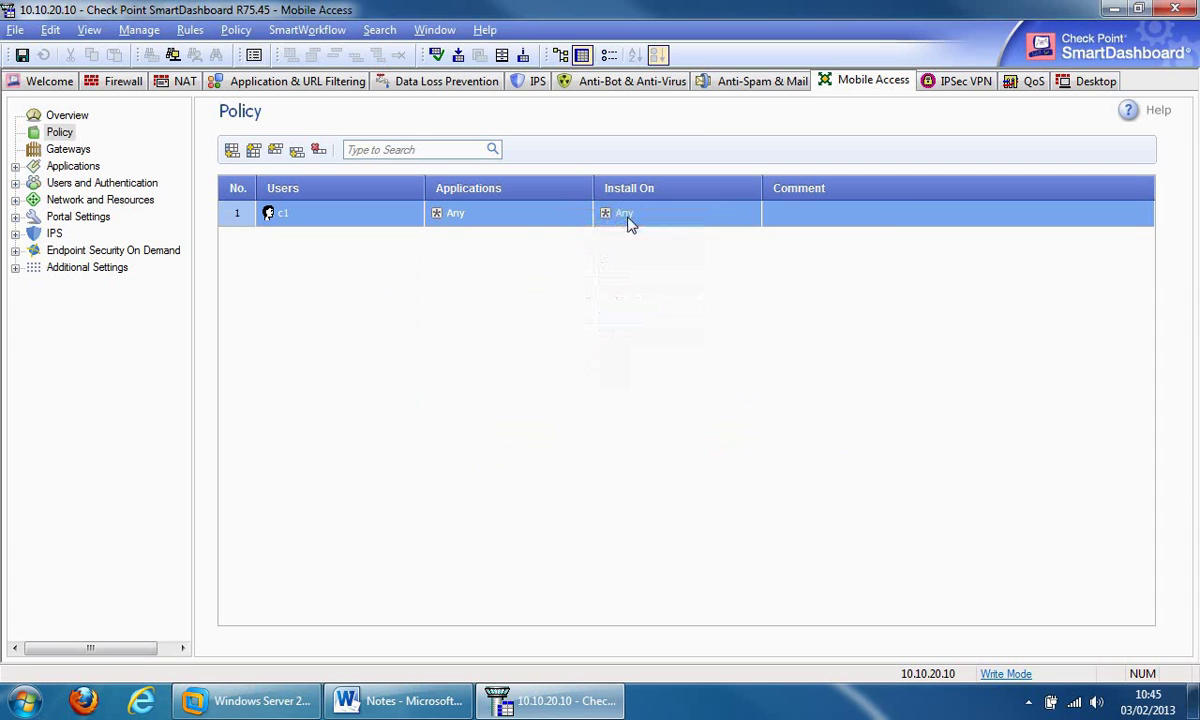
click(376, 300)
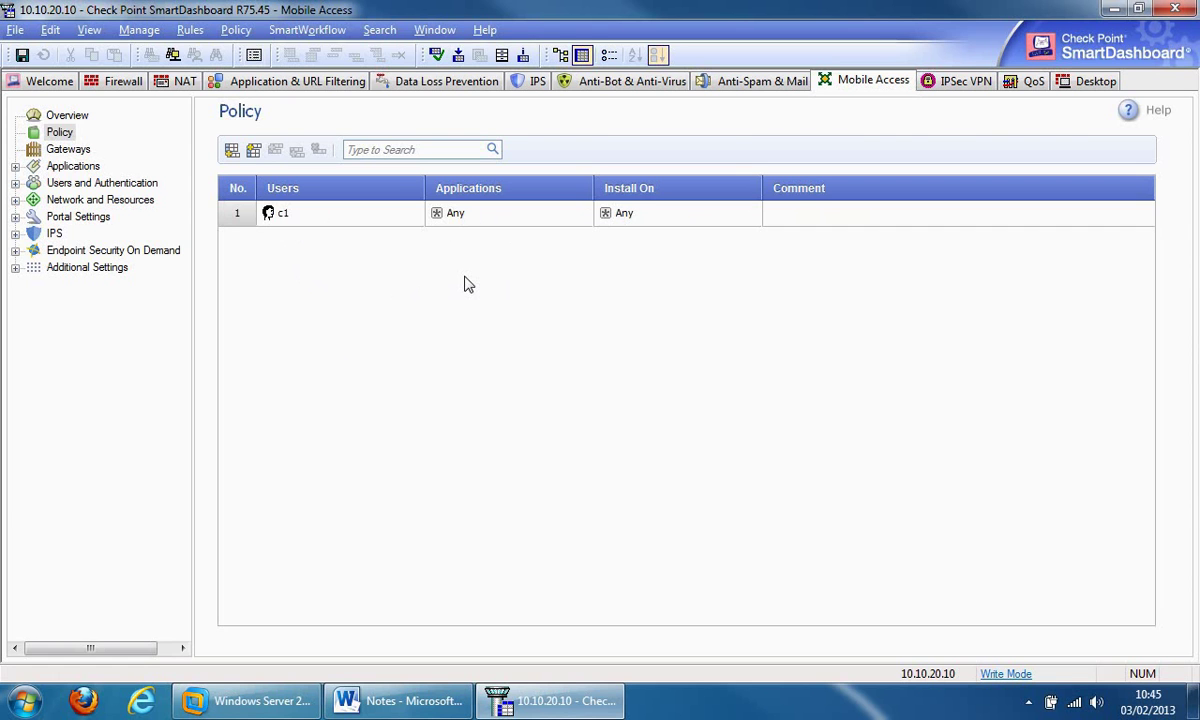
- Add a new rule to the Data Loss Prevention policy
click(455, 86)
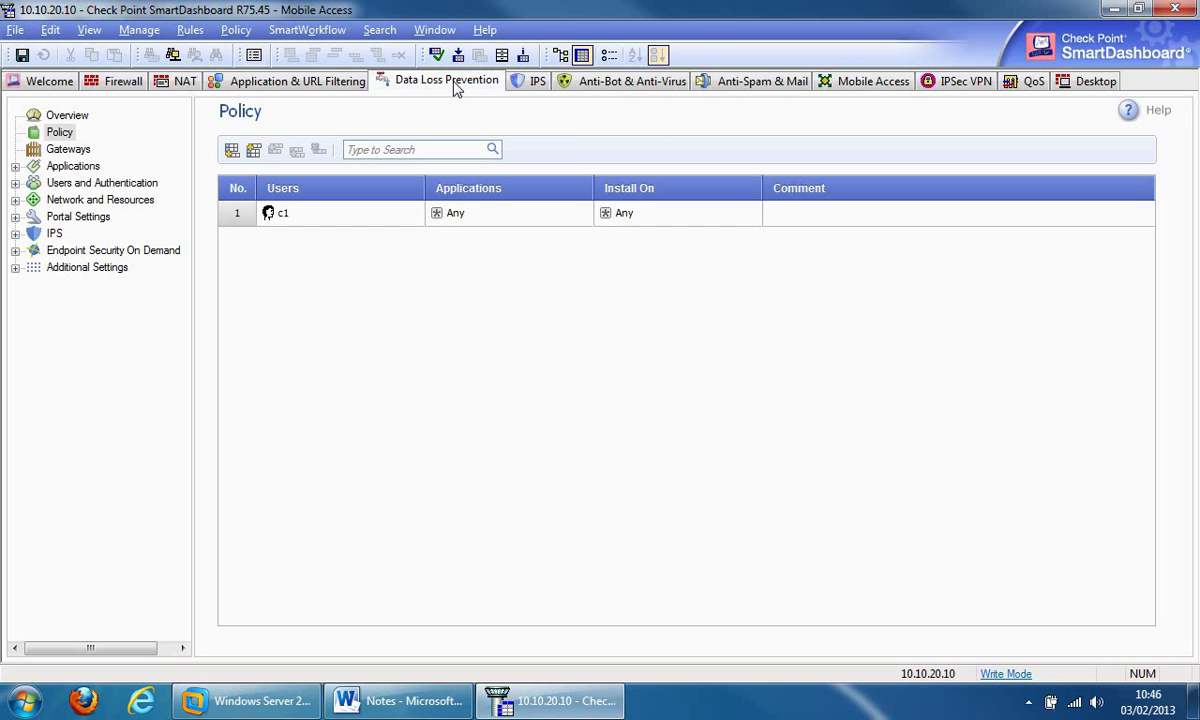
click(234, 150)
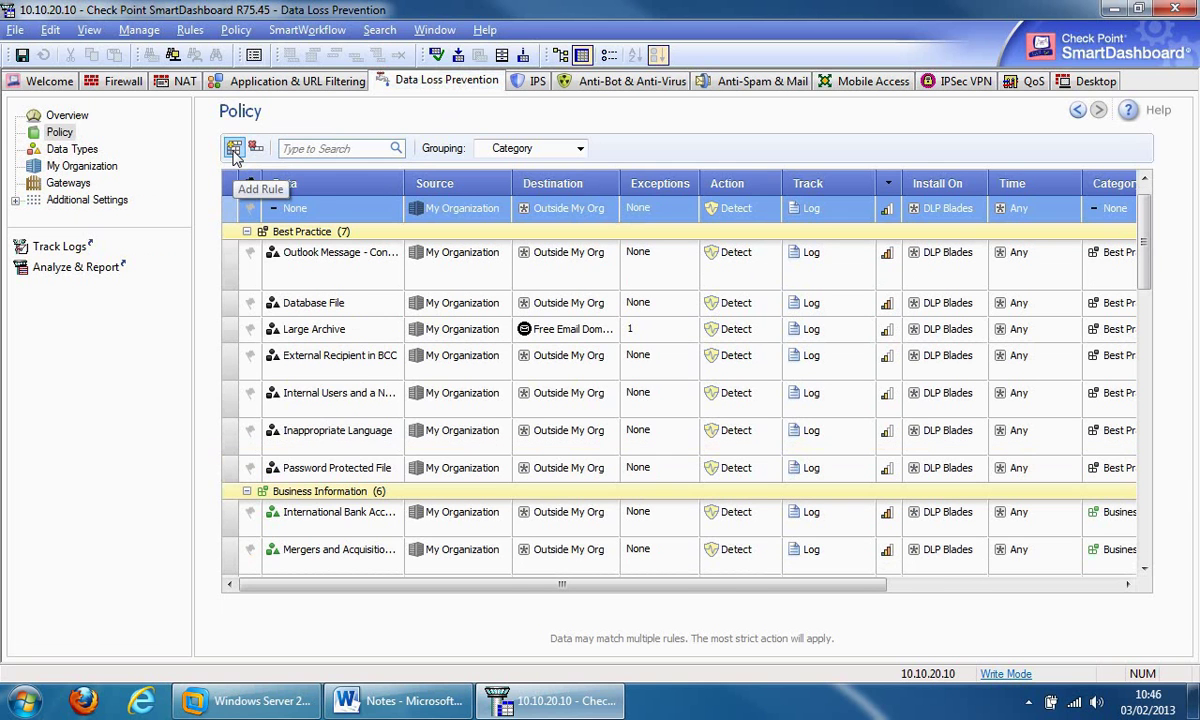
- Search the data types for "credit card" and add Credit Card Numbers or Bank Account to the new Data Loss Prevention rule
right_click(351, 217)
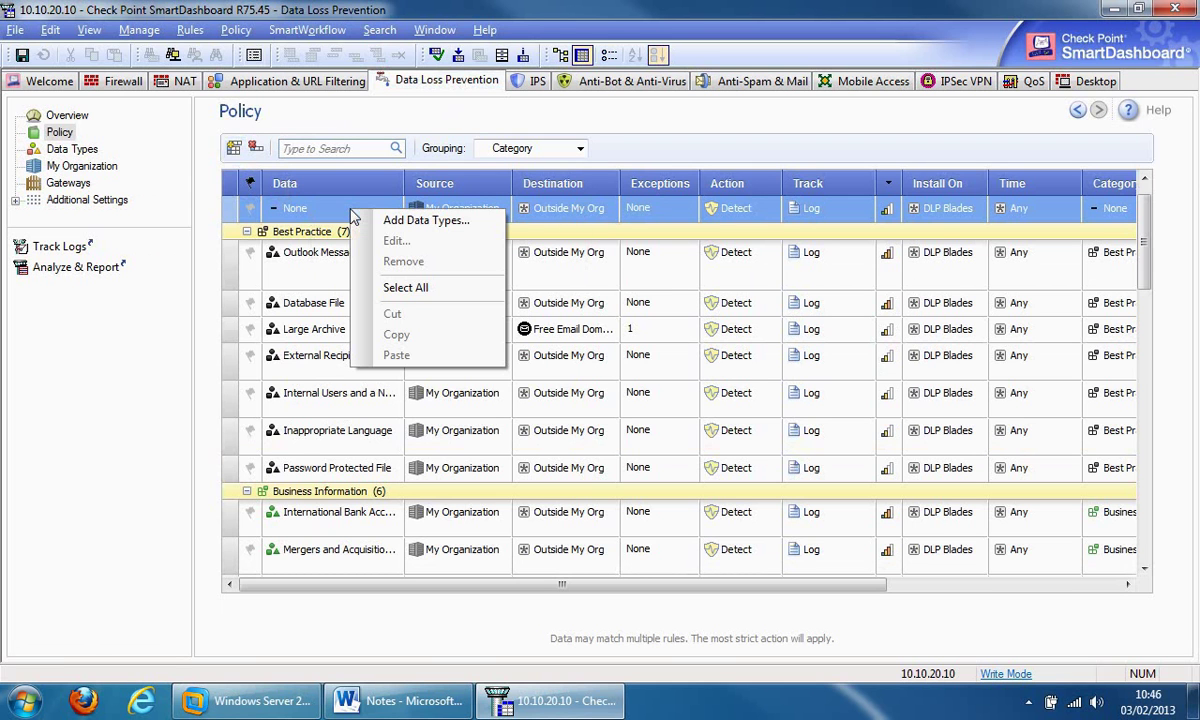
click(405, 222)
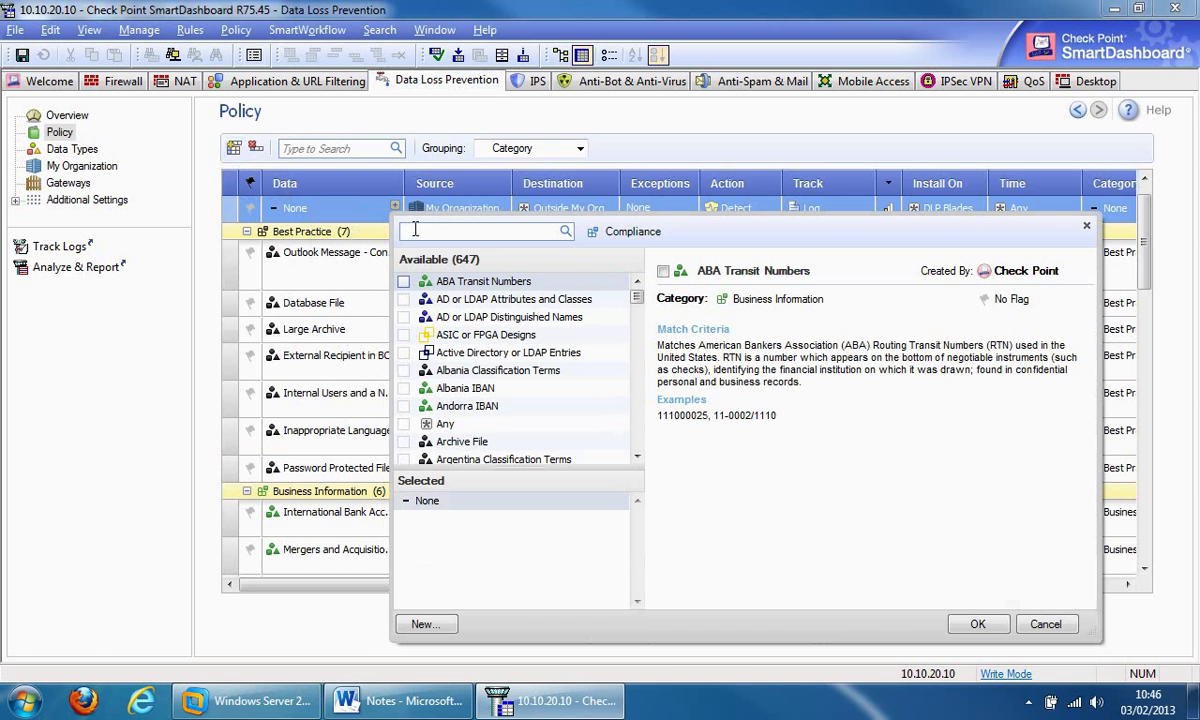
text(cre)
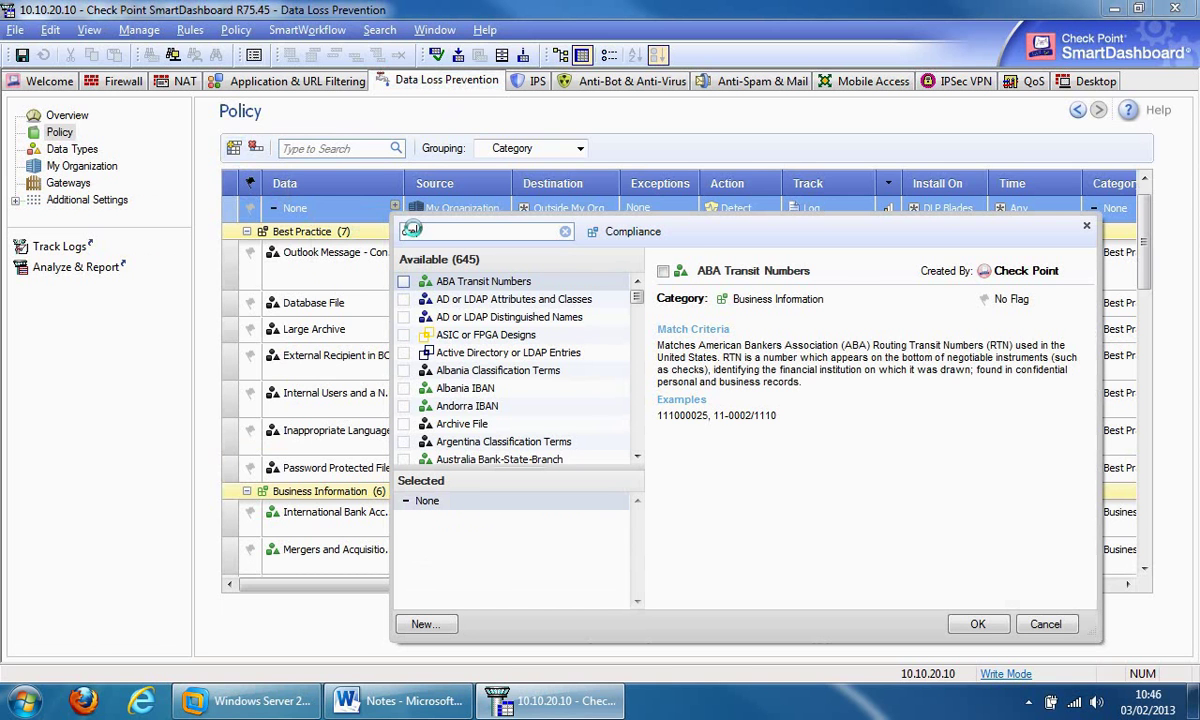
text(di)
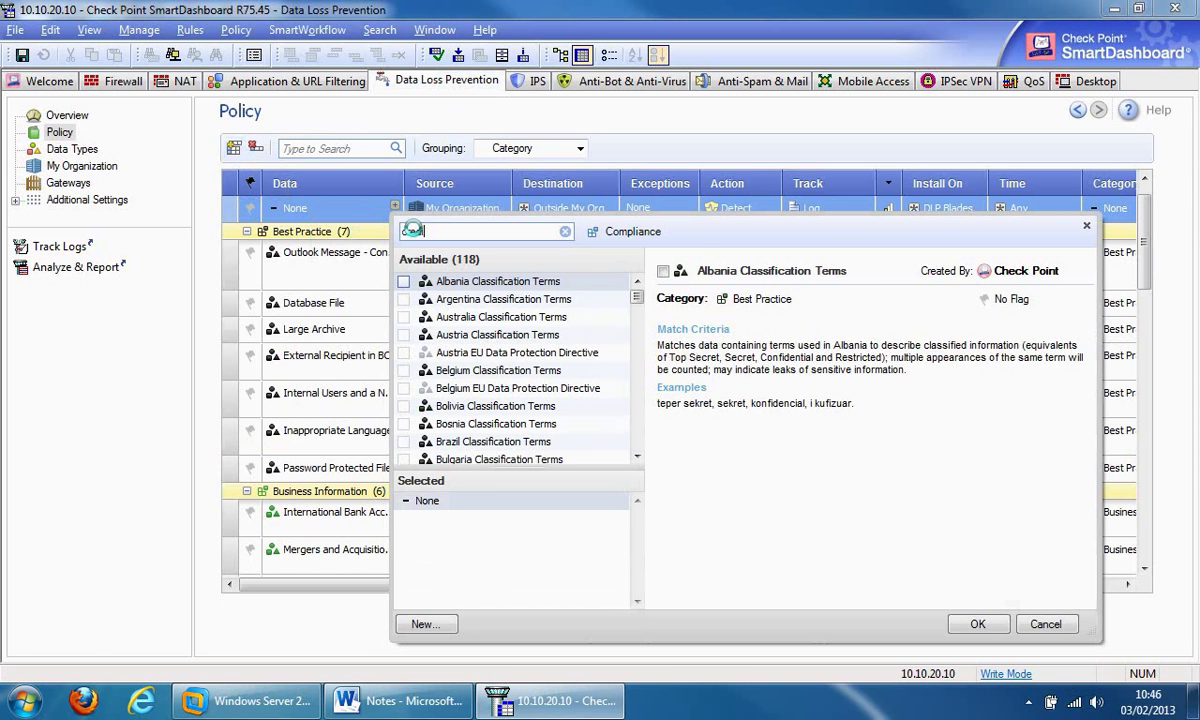
text(t card)
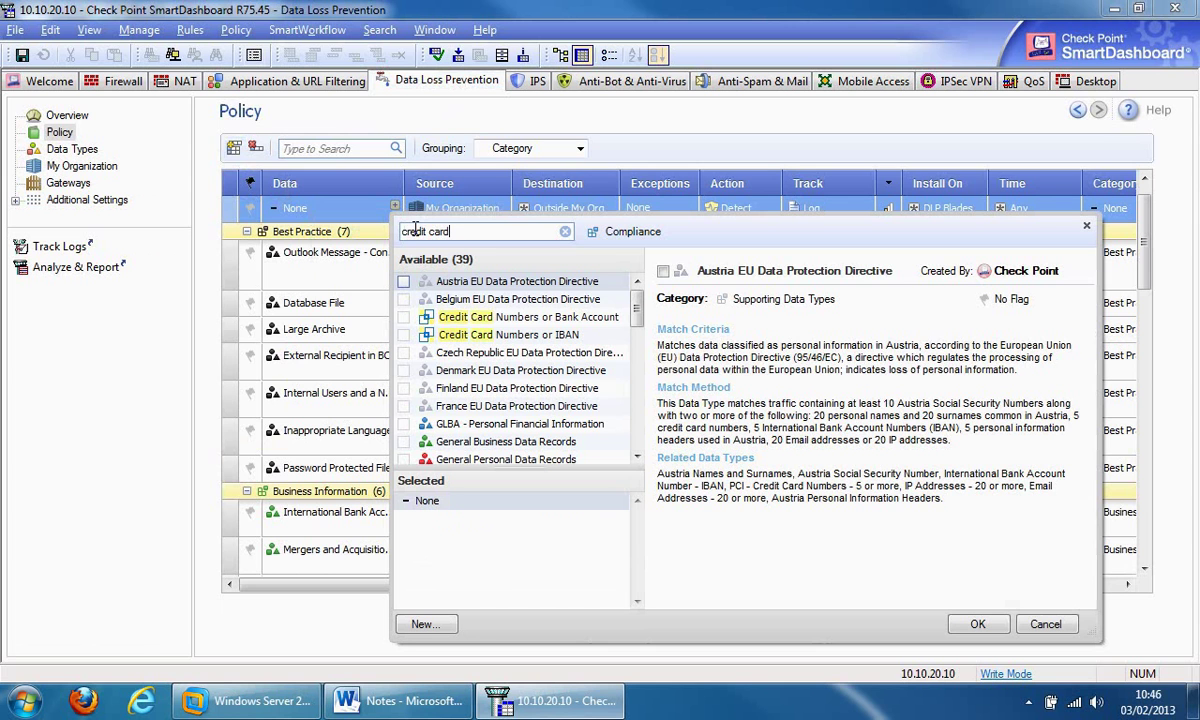
click(403, 318)
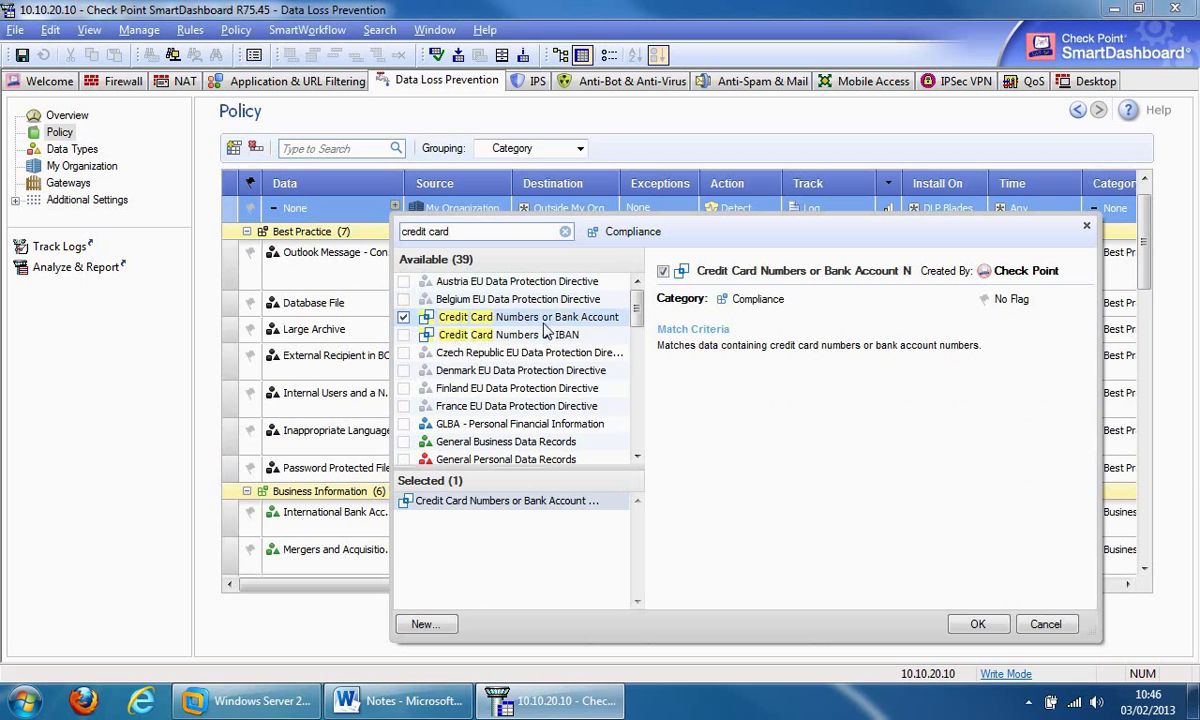
click(978, 624)
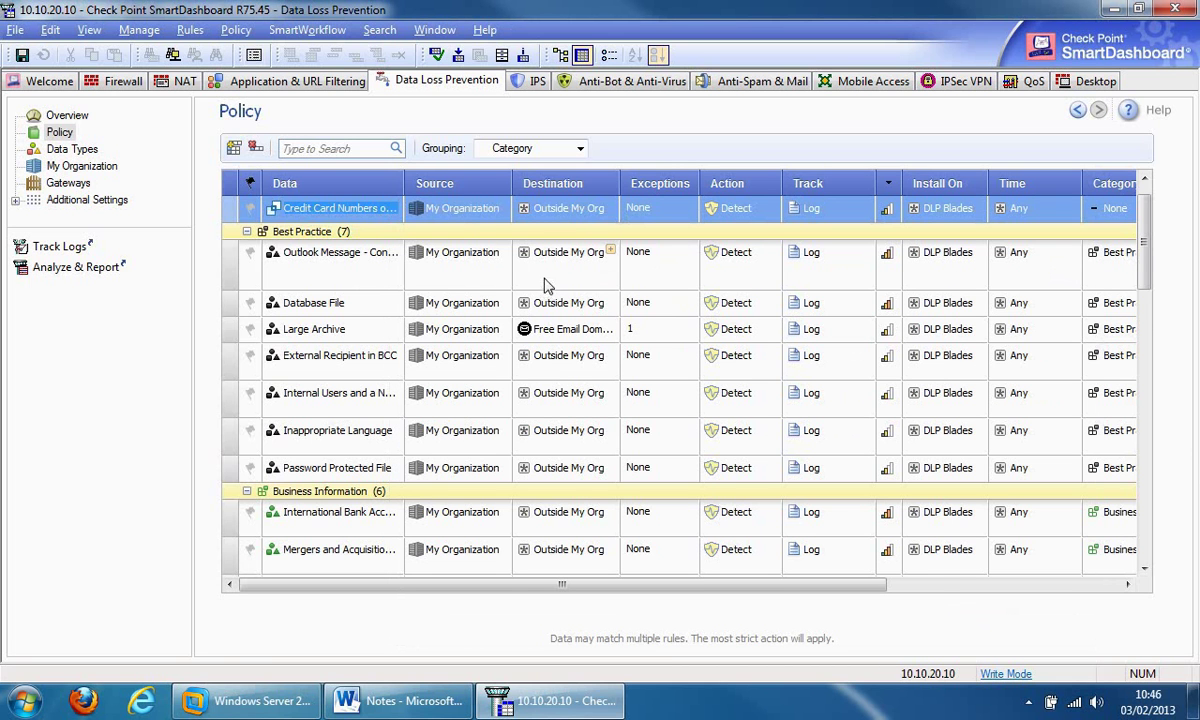
- Set the source of the credit card rule to the Contractors group from jafsec.com
right_click(489, 213)
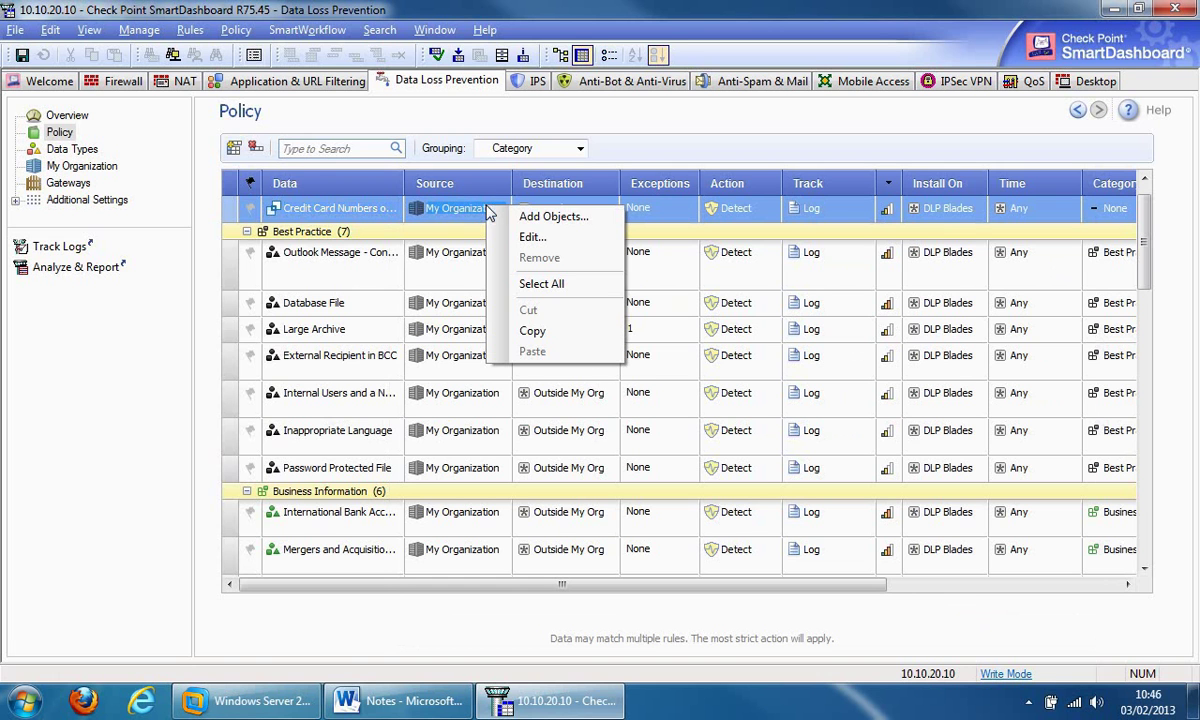
click(532, 218)
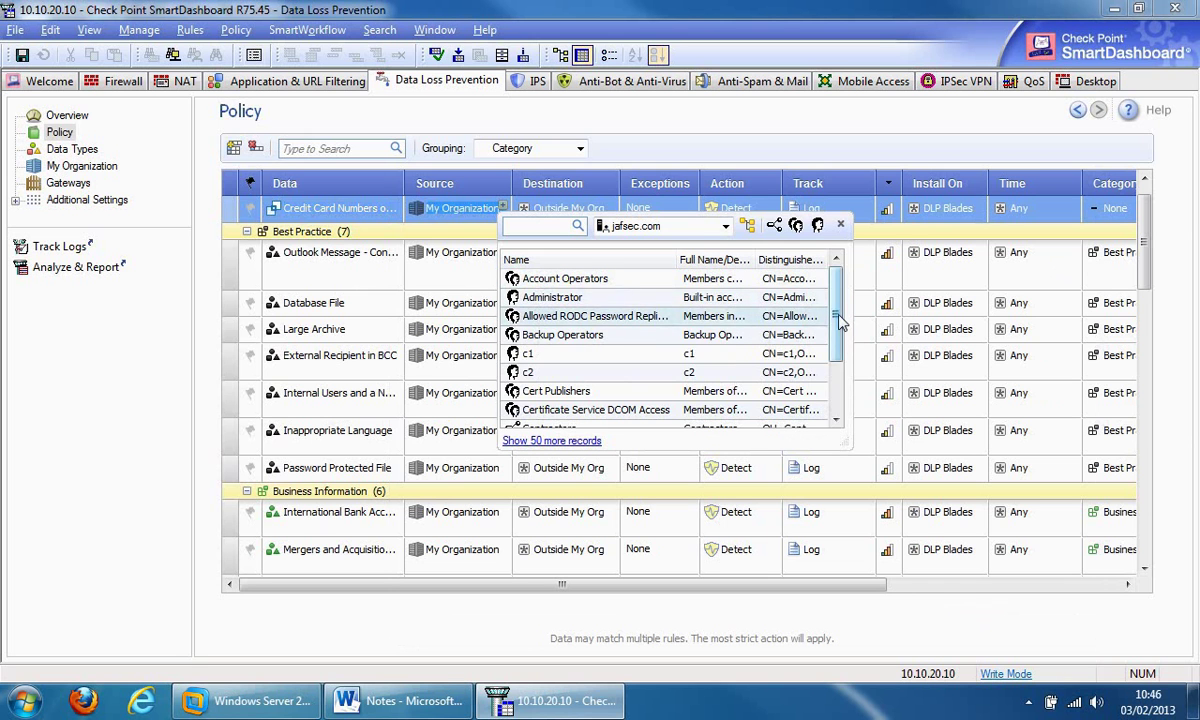
scroll(840, 320, down, 1)
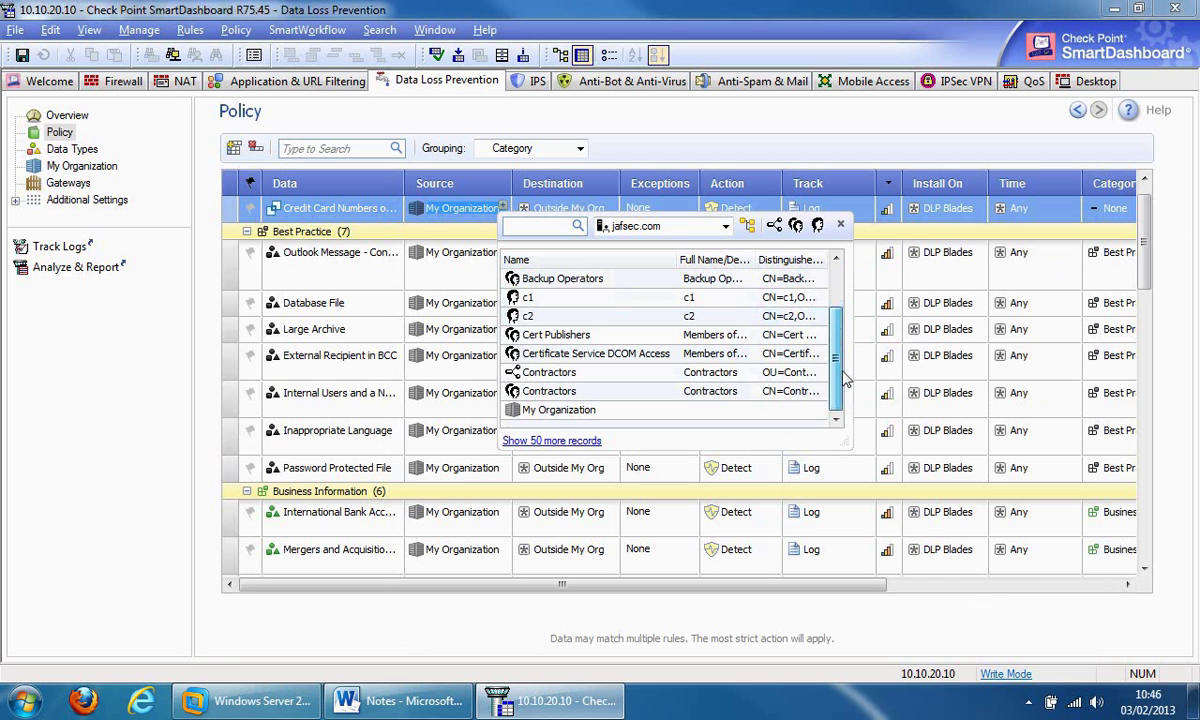
double_click(546, 393)
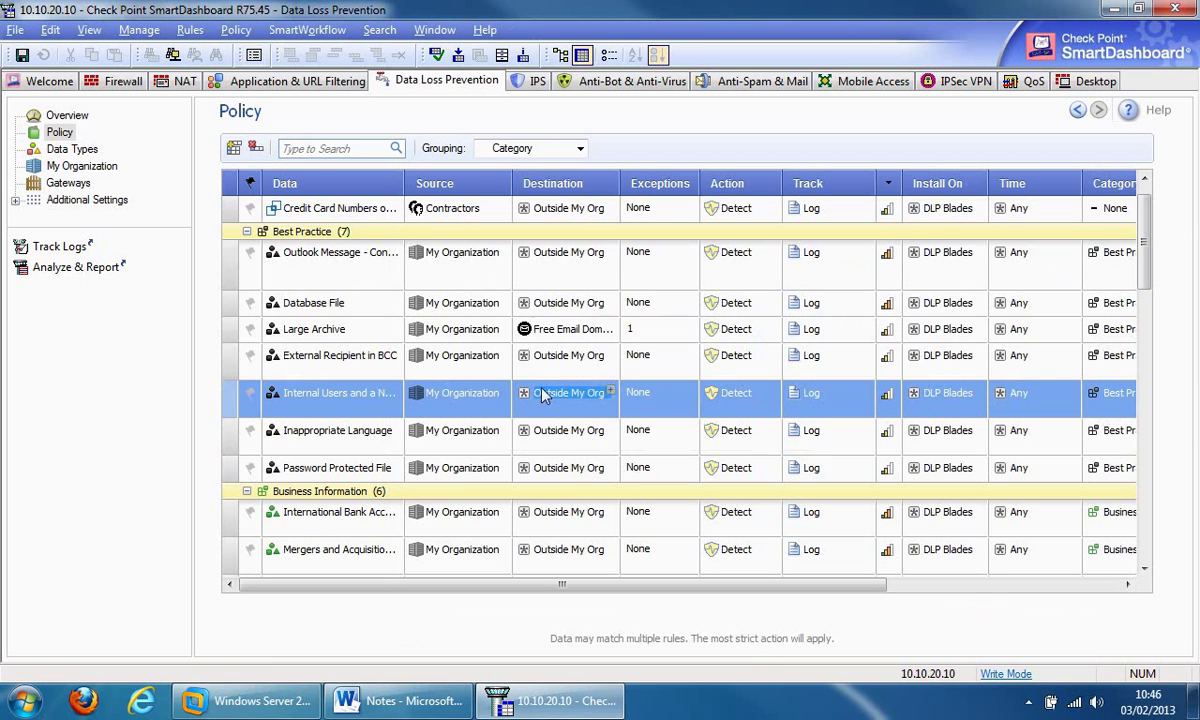
- Set the destination of the credit card rule to Any
click(571, 209)
right_click(572, 210)
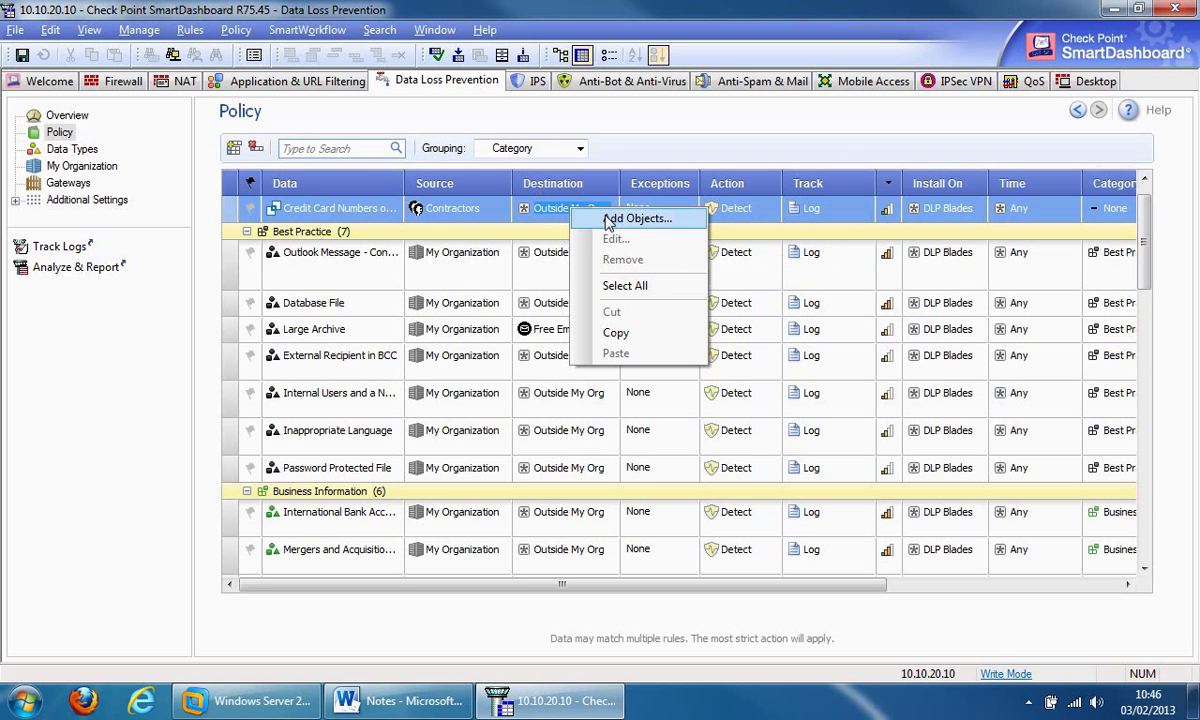
click(607, 220)
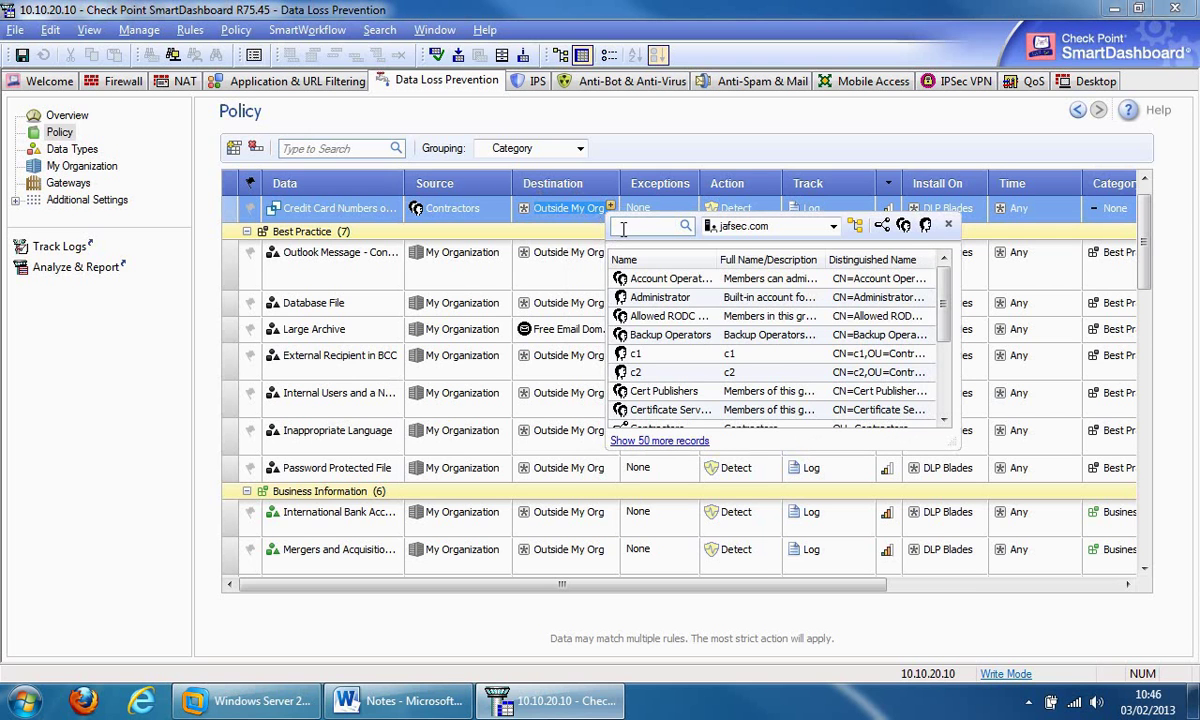
drag(943, 335, 946, 408)
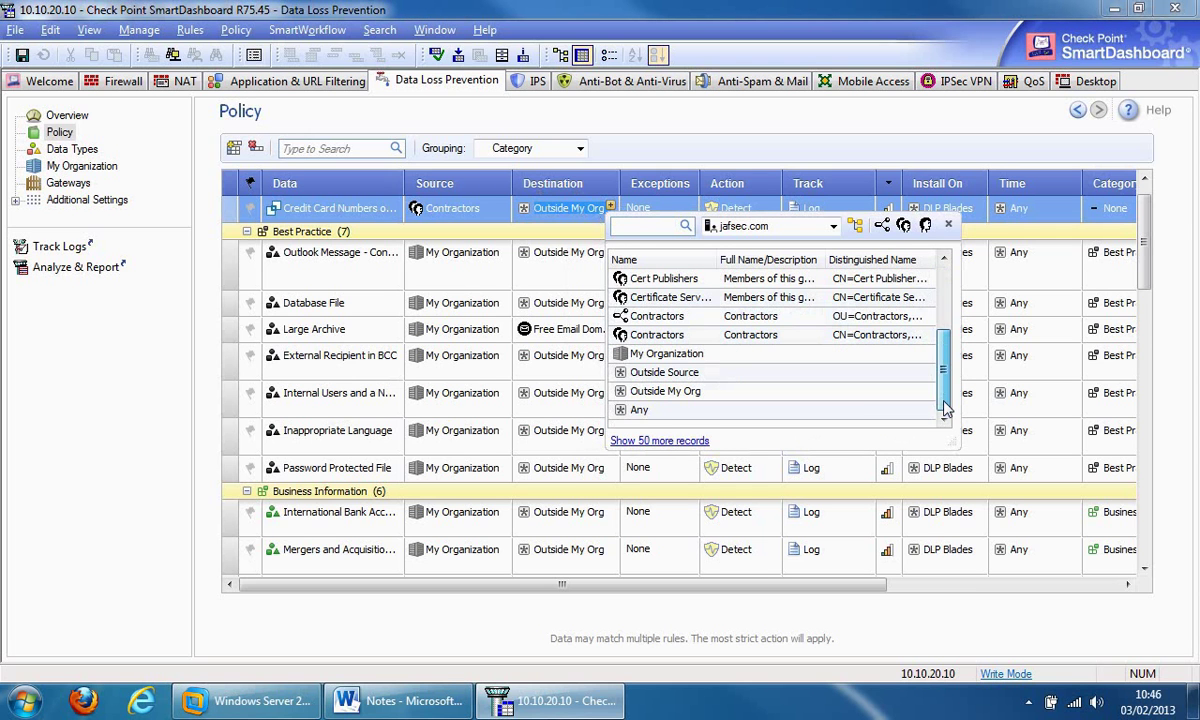
click(639, 412)
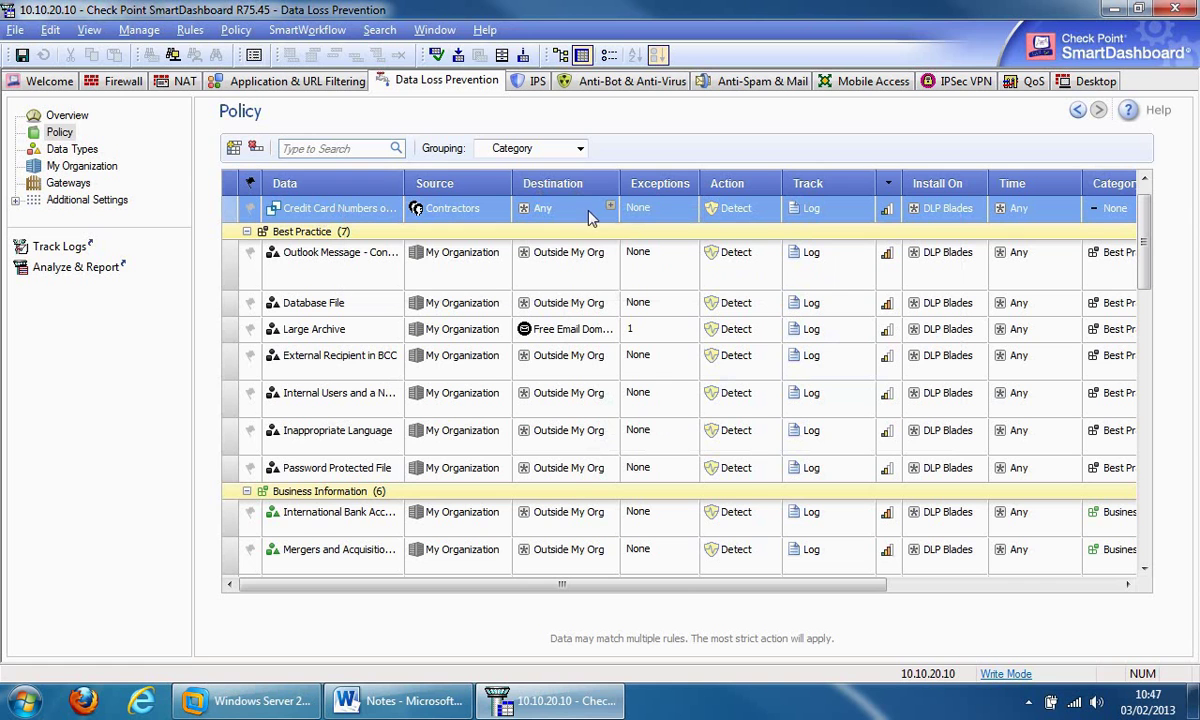
- Review the available action, tracking and severity options of the credit card rule and the details of its Contractors source
right_click(742, 217)
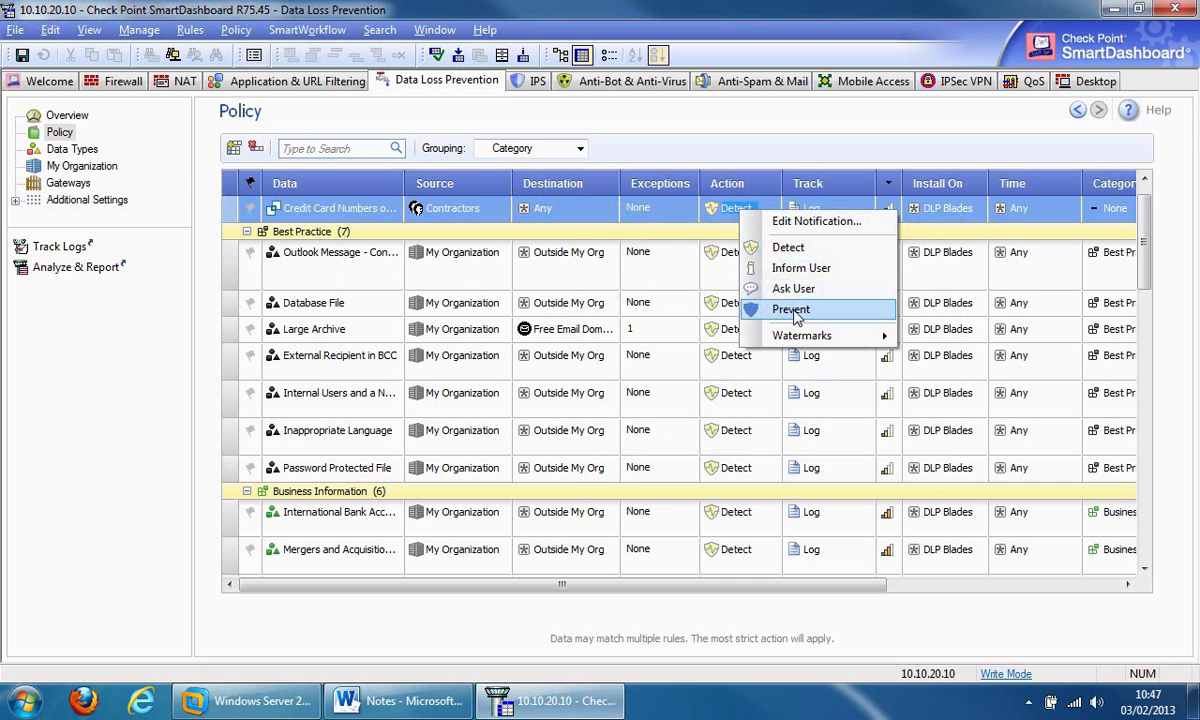
click(726, 209)
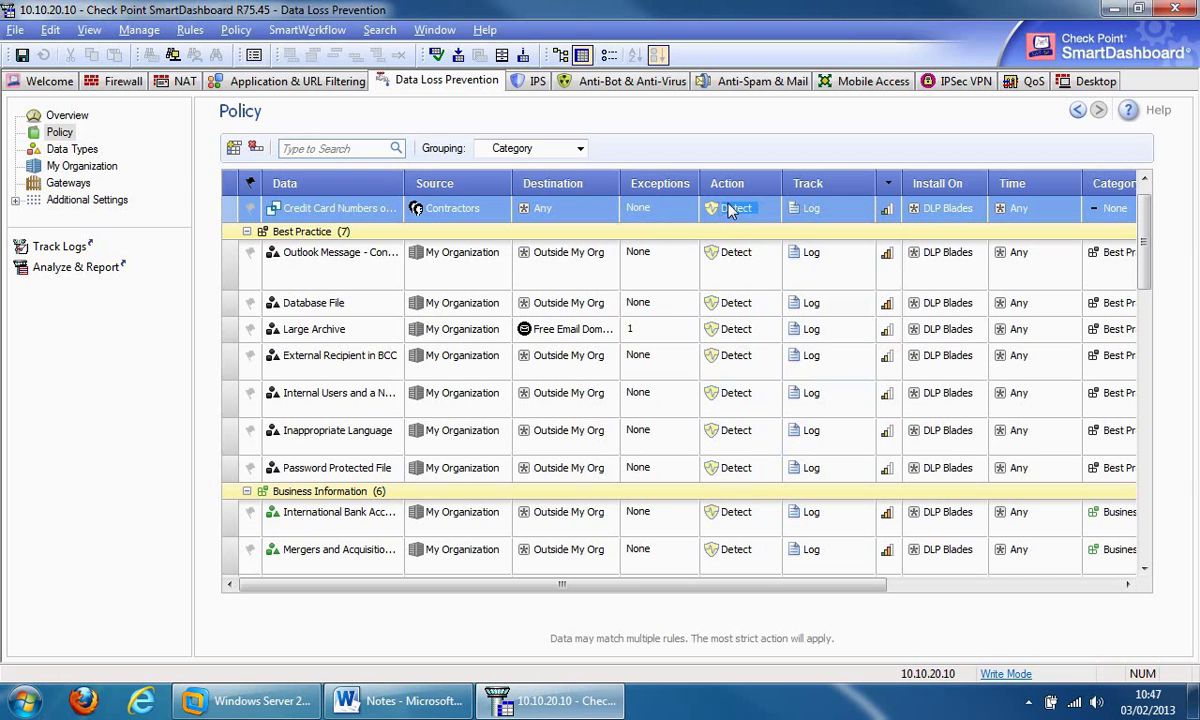
right_click(813, 211)
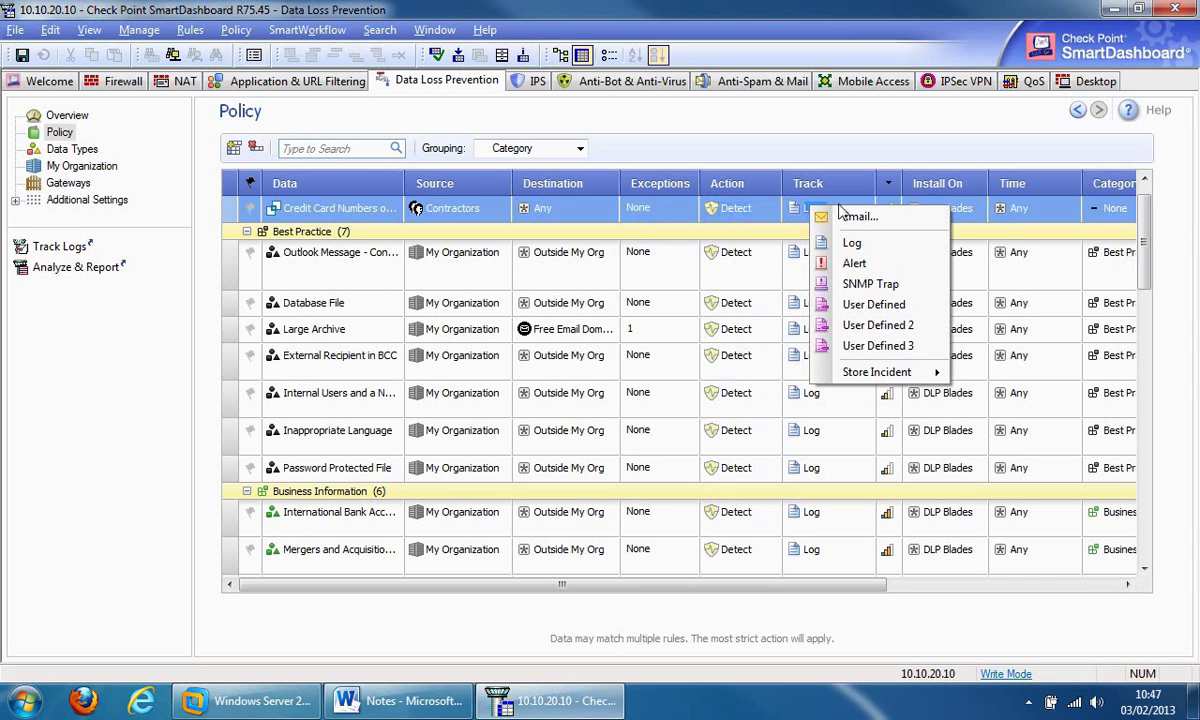
right_click(887, 207)
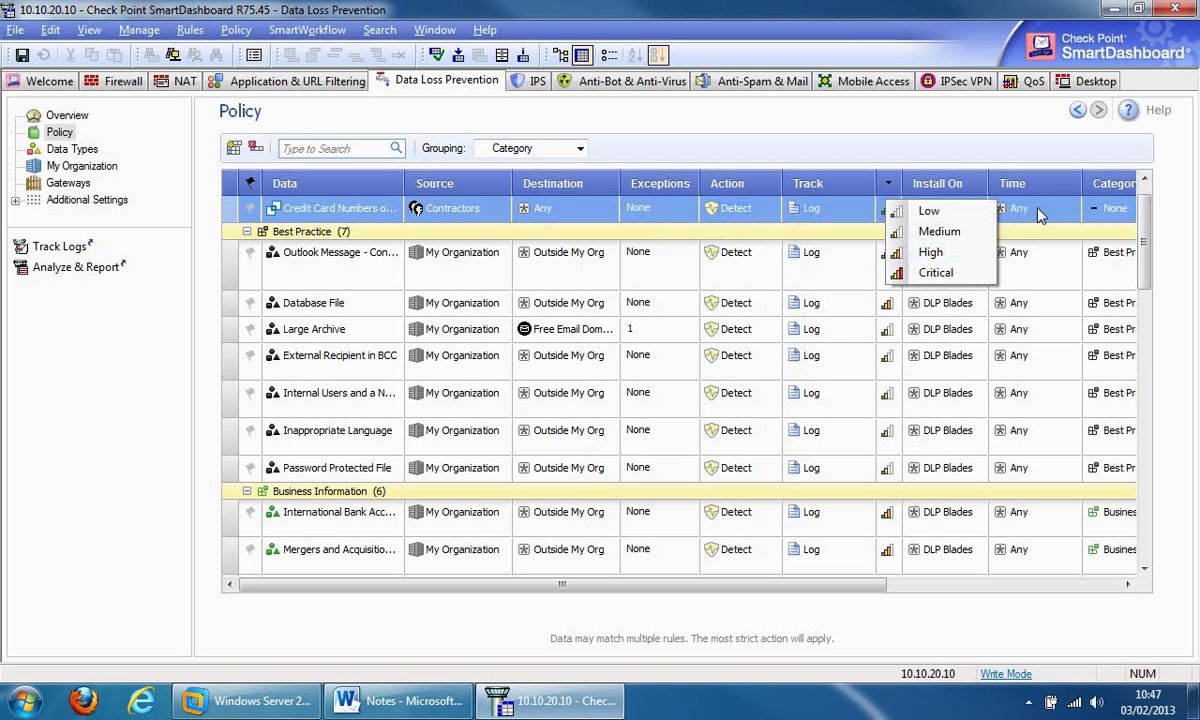
click(970, 198)
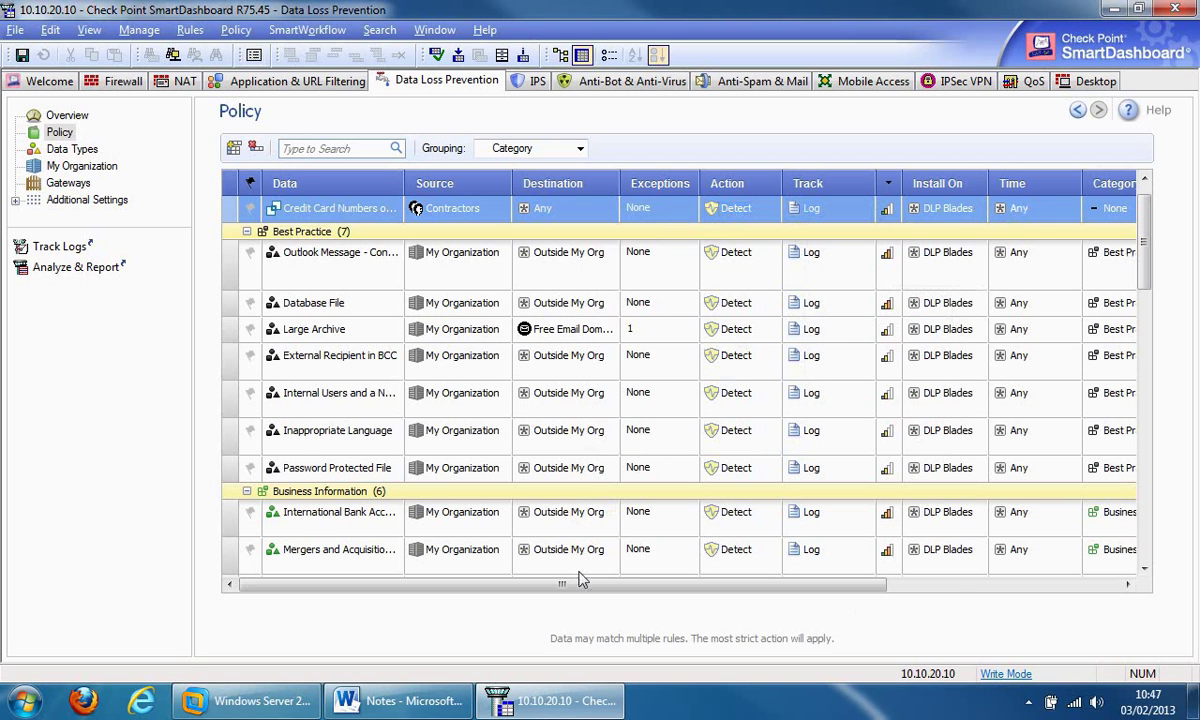
drag(562, 584, 463, 603)
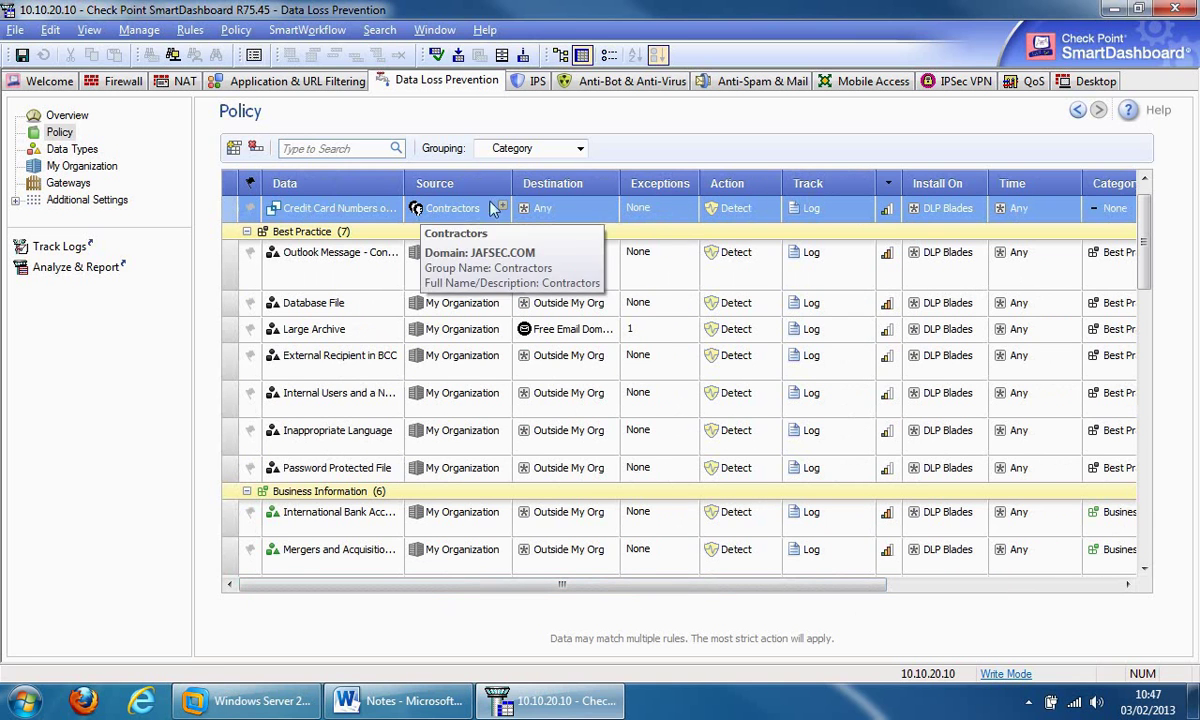
mouse_move(447, 216)
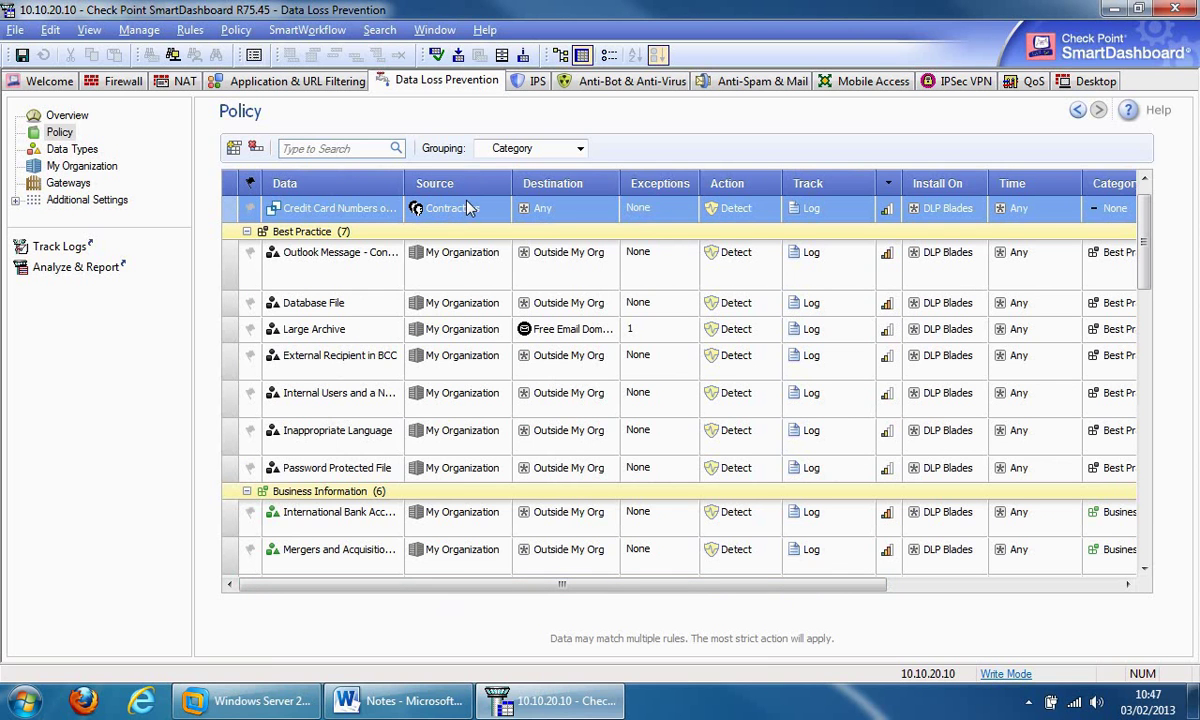
mouse_move(316, 213)
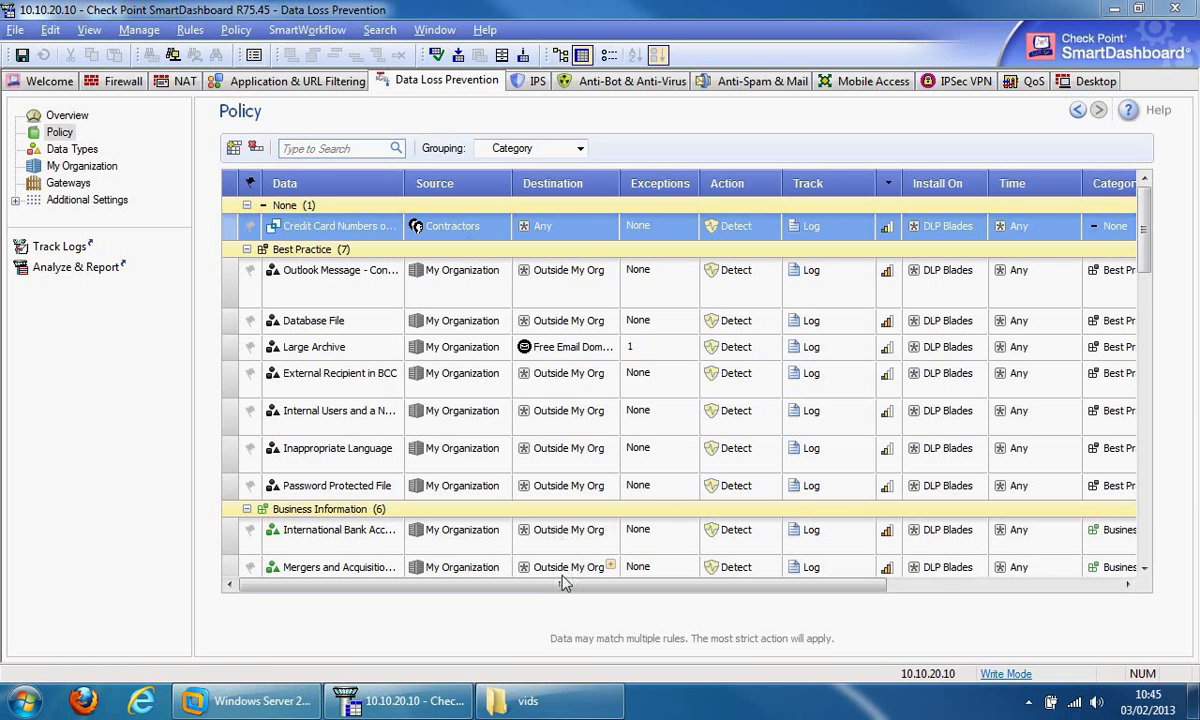
- Set the category of the credit card rule to Compliance
drag(594, 585, 801, 587)
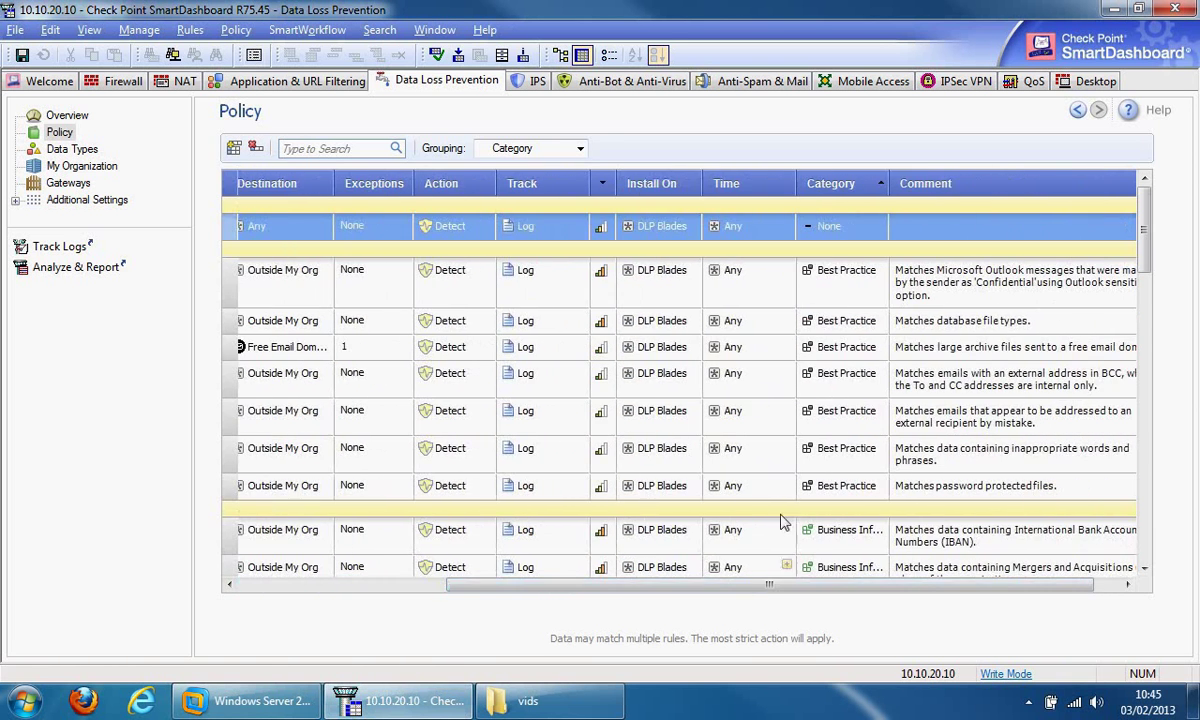
click(843, 227)
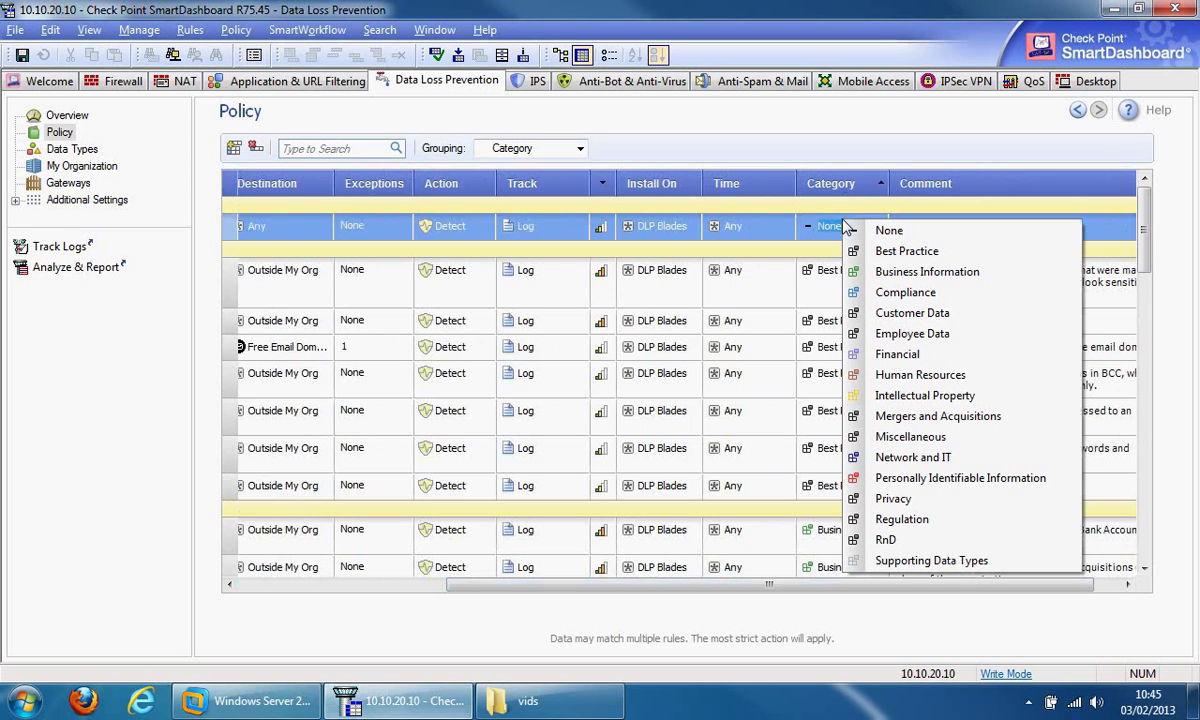
click(892, 292)
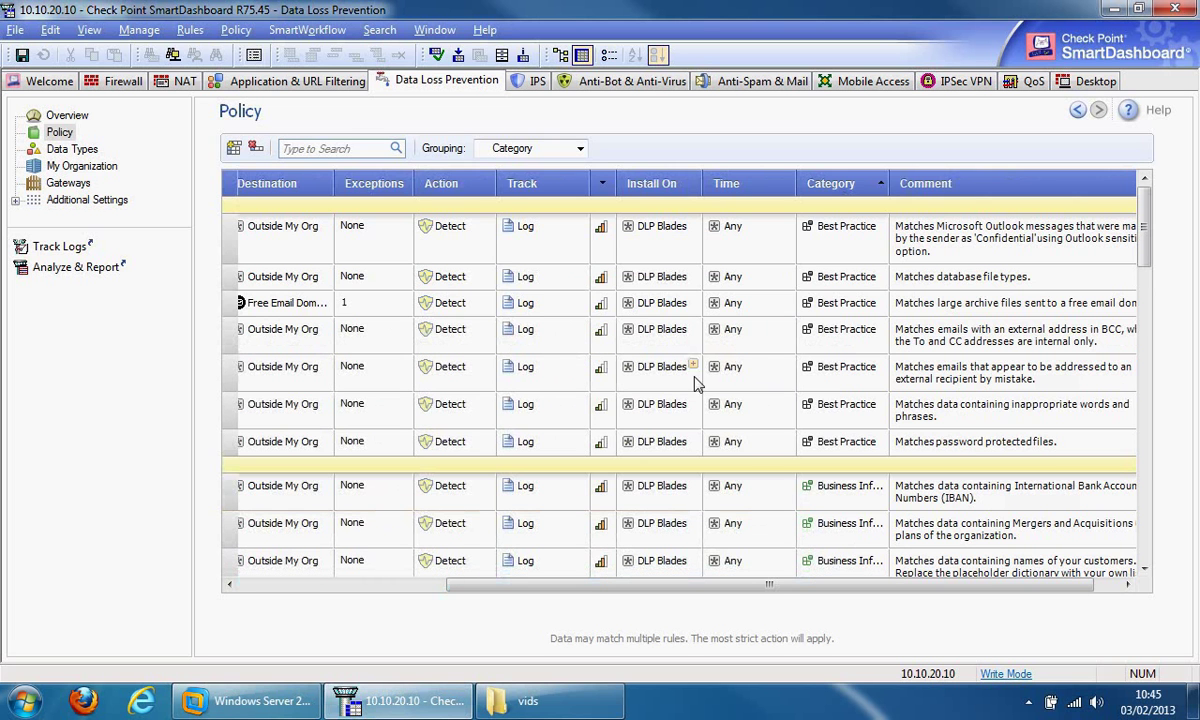
drag(687, 586, 535, 594)
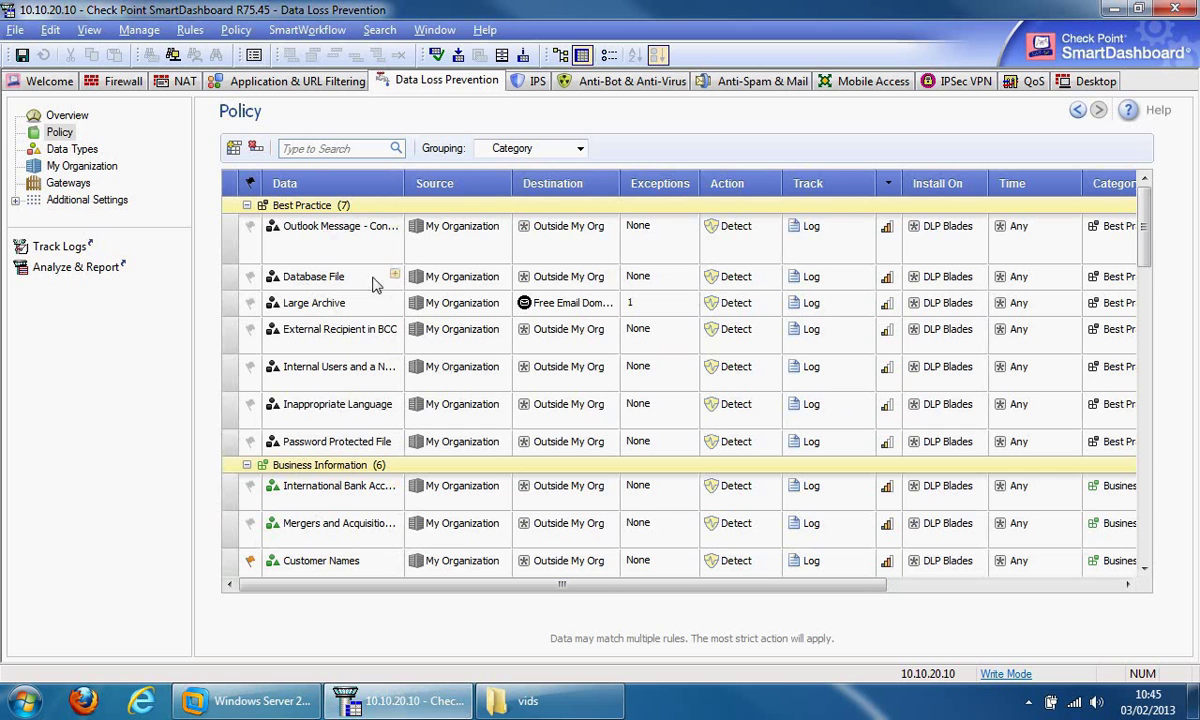
- Add a rule at the top of the Application & URL Filtering policy and name it Block-Facebook
click(296, 88)
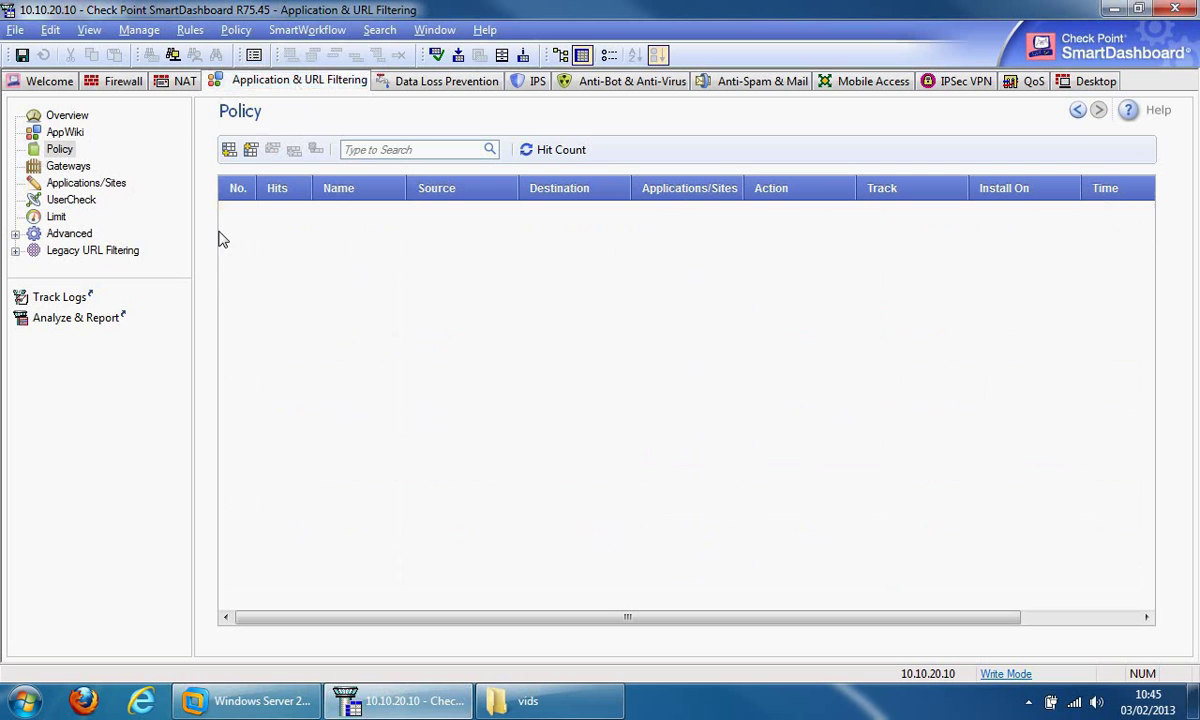
click(252, 149)
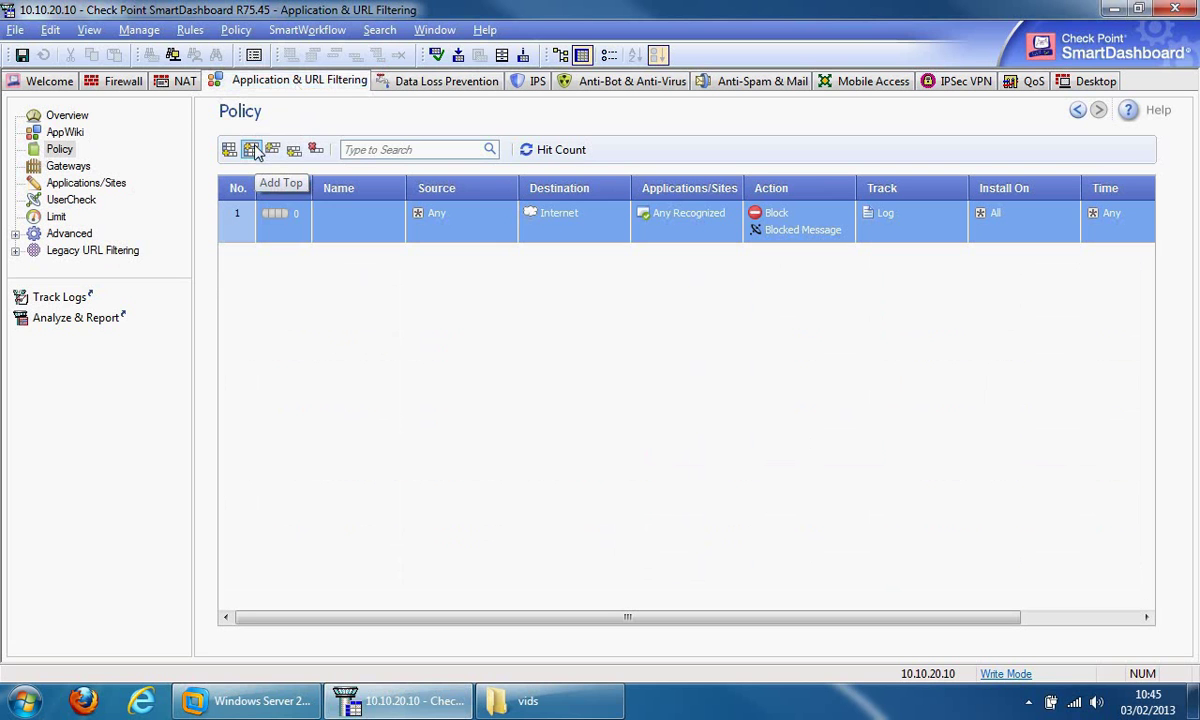
right_click(350, 226)
click(400, 232)
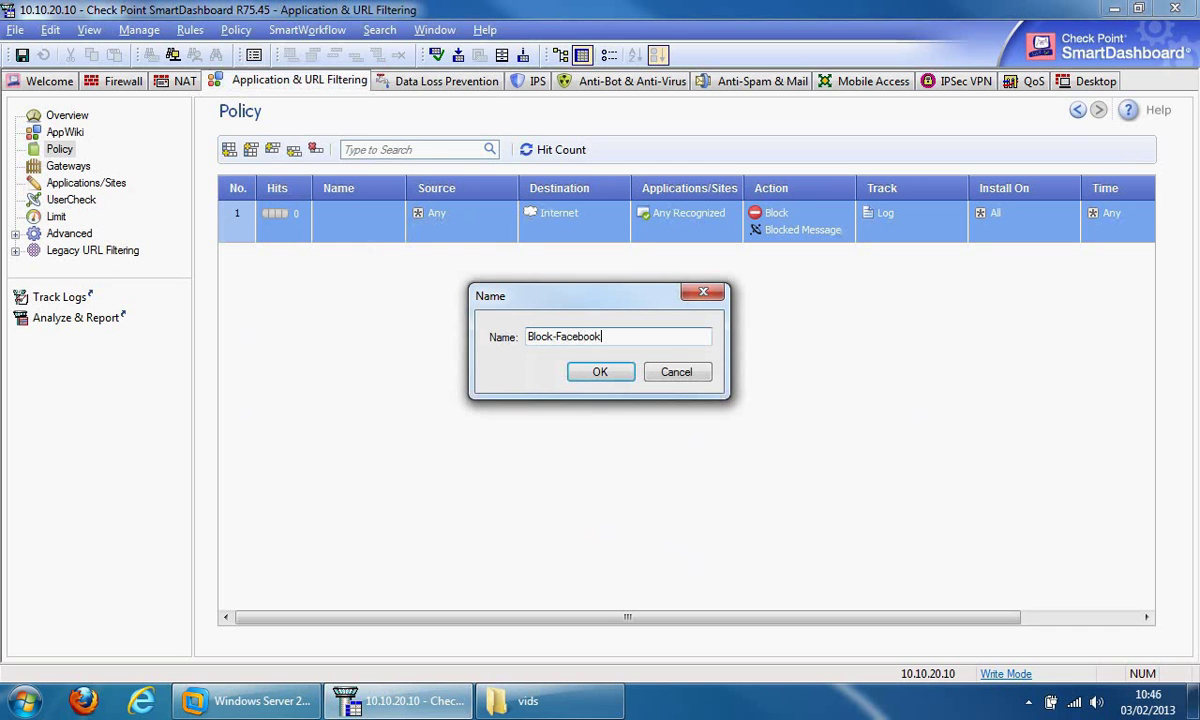
click(598, 373)
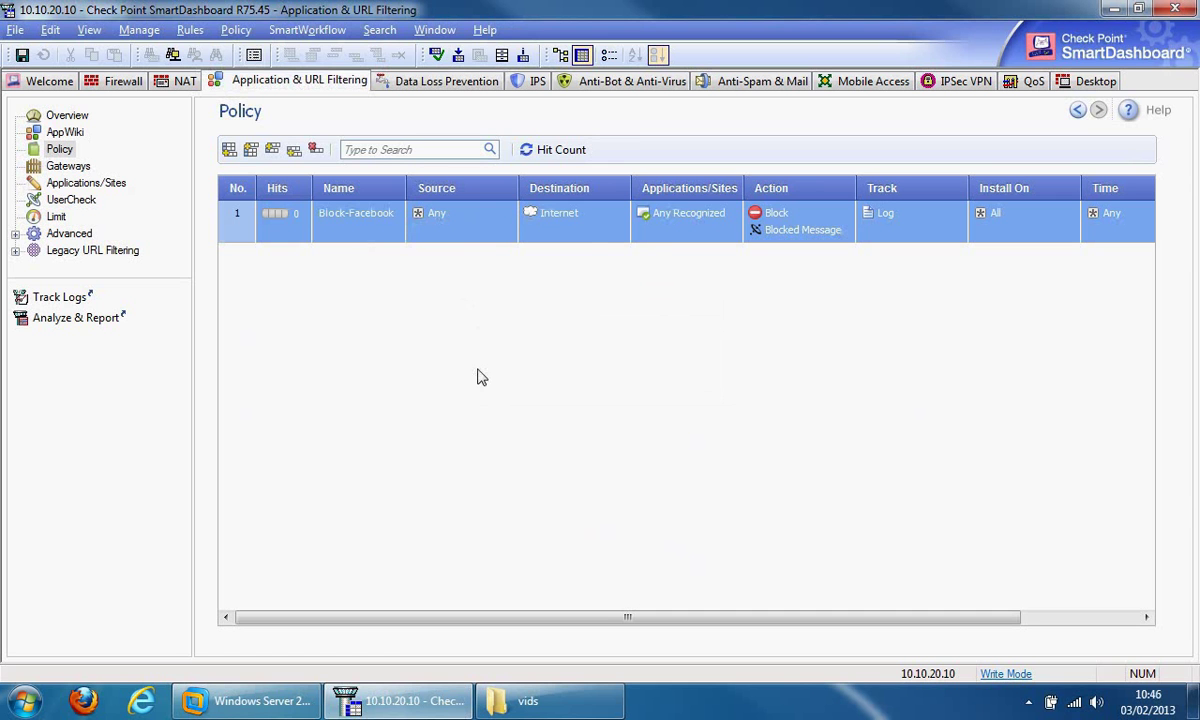
- Create an access role for the source of the Block-Facebook rule and restrict it to the jafsec.com user c1
right_click(483, 226)
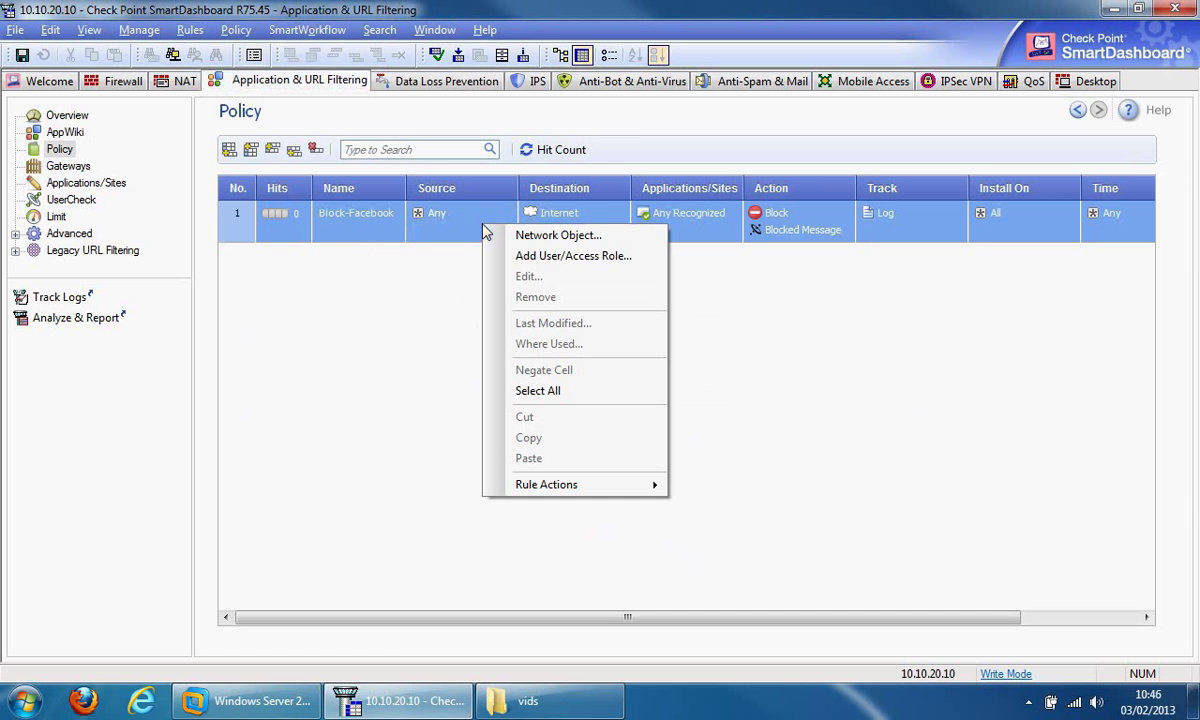
click(538, 258)
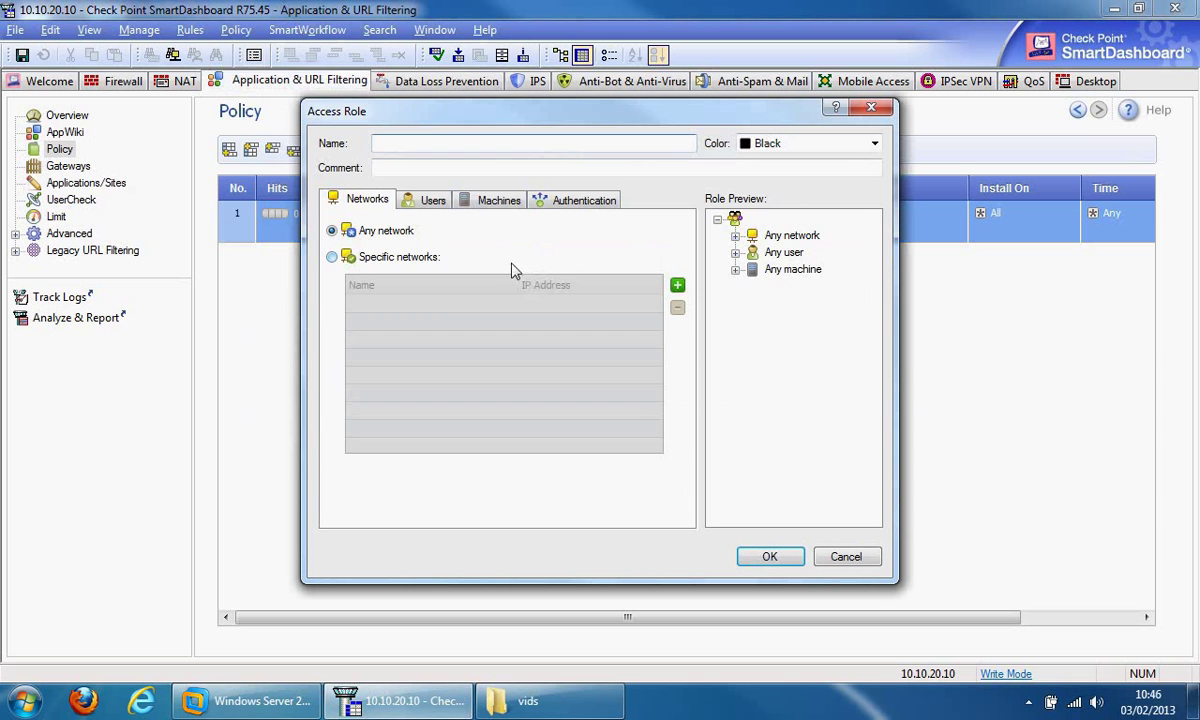
click(427, 200)
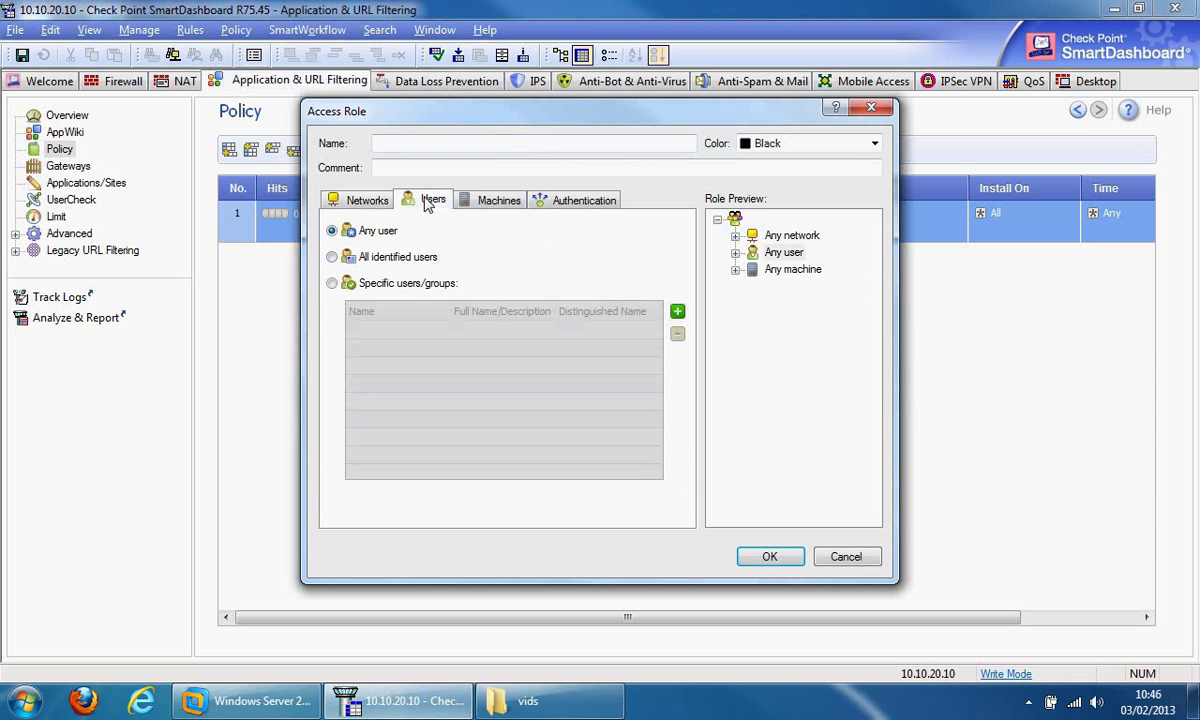
click(331, 283)
click(677, 311)
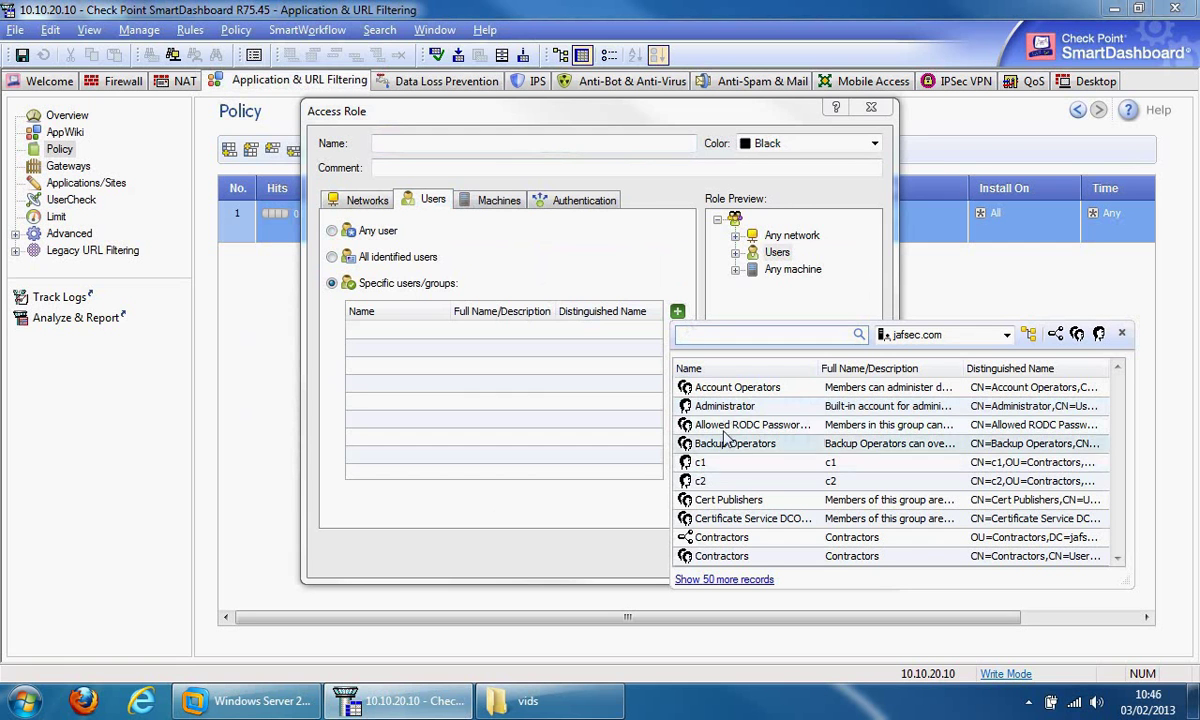
click(722, 580)
drag(1118, 399, 1119, 536)
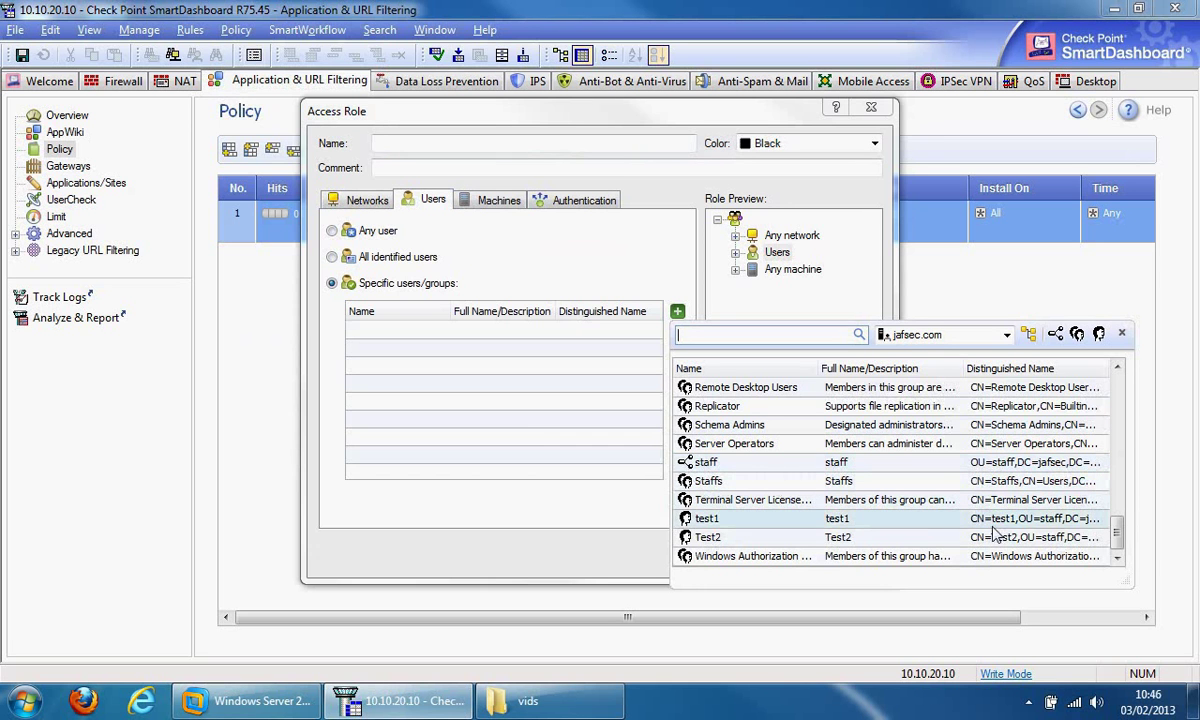
drag(1119, 530, 1118, 390)
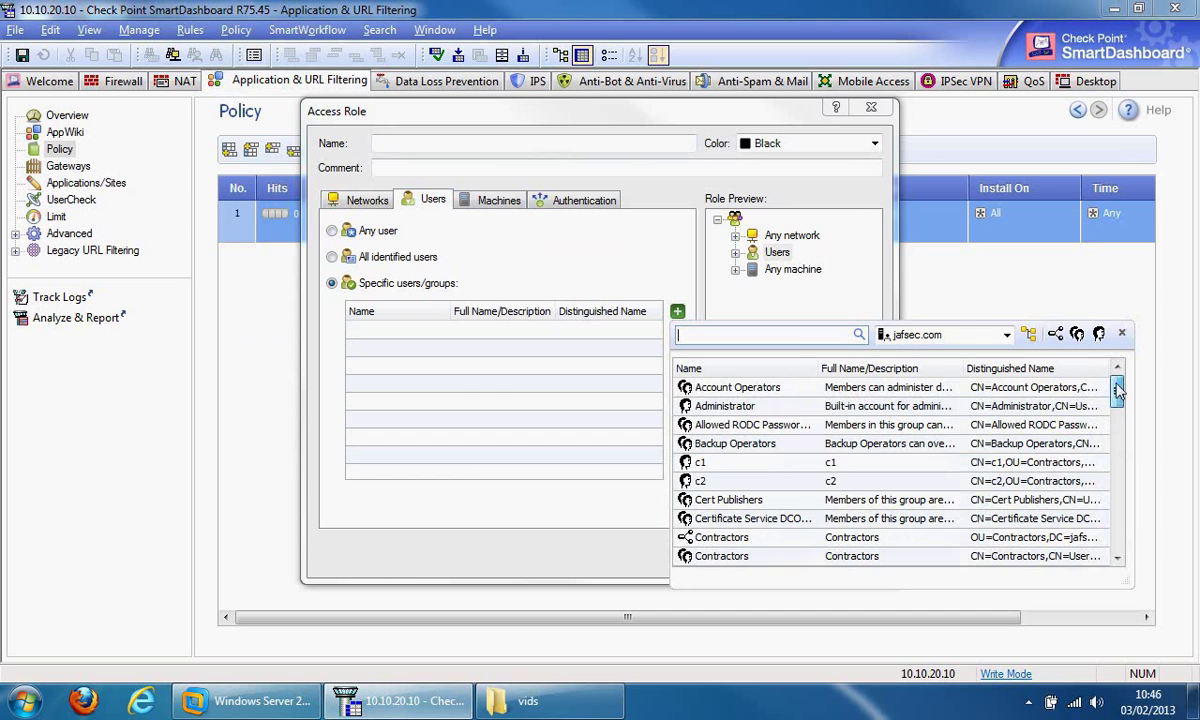
click(722, 468)
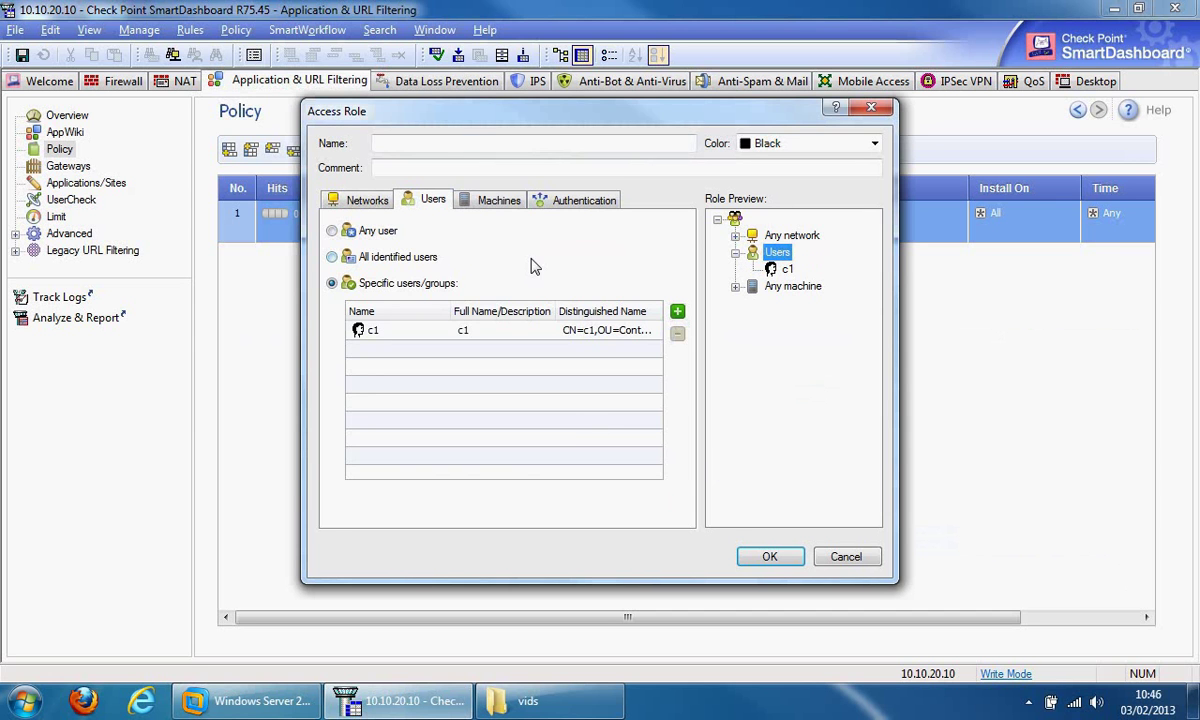
- Name the access role Contractor1 and apply it as the source of the Block-Facebook rule
click(461, 143)
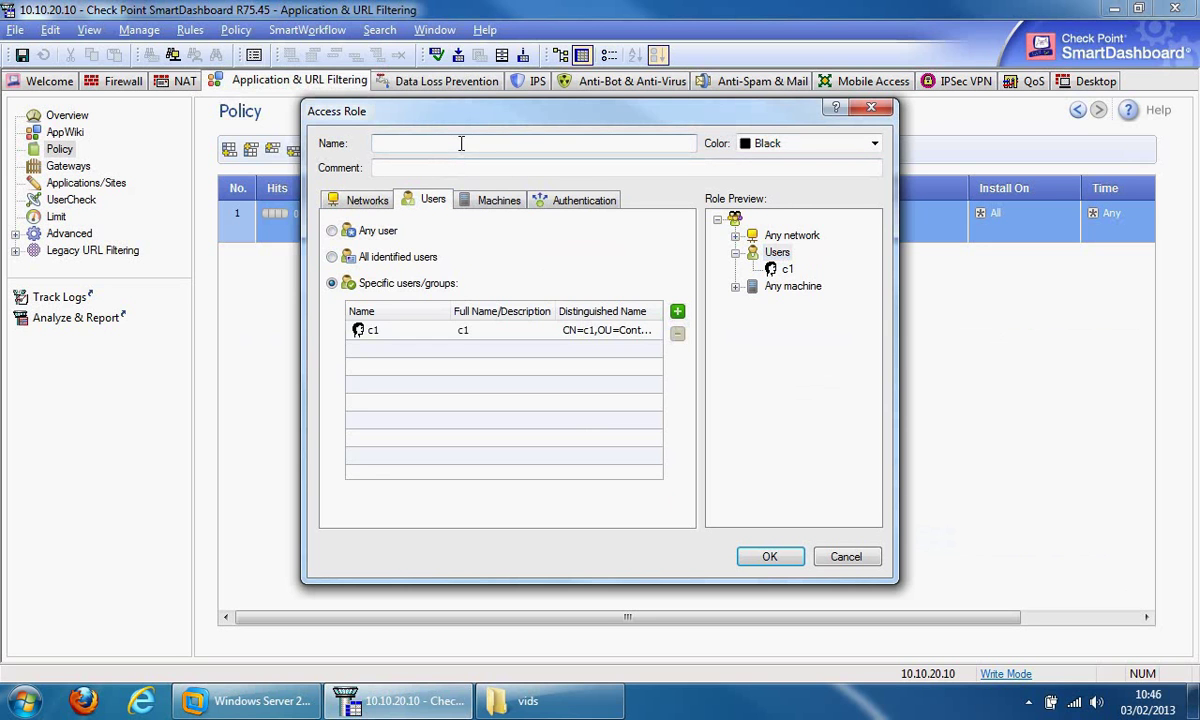
text(Contractor1)
click(769, 557)
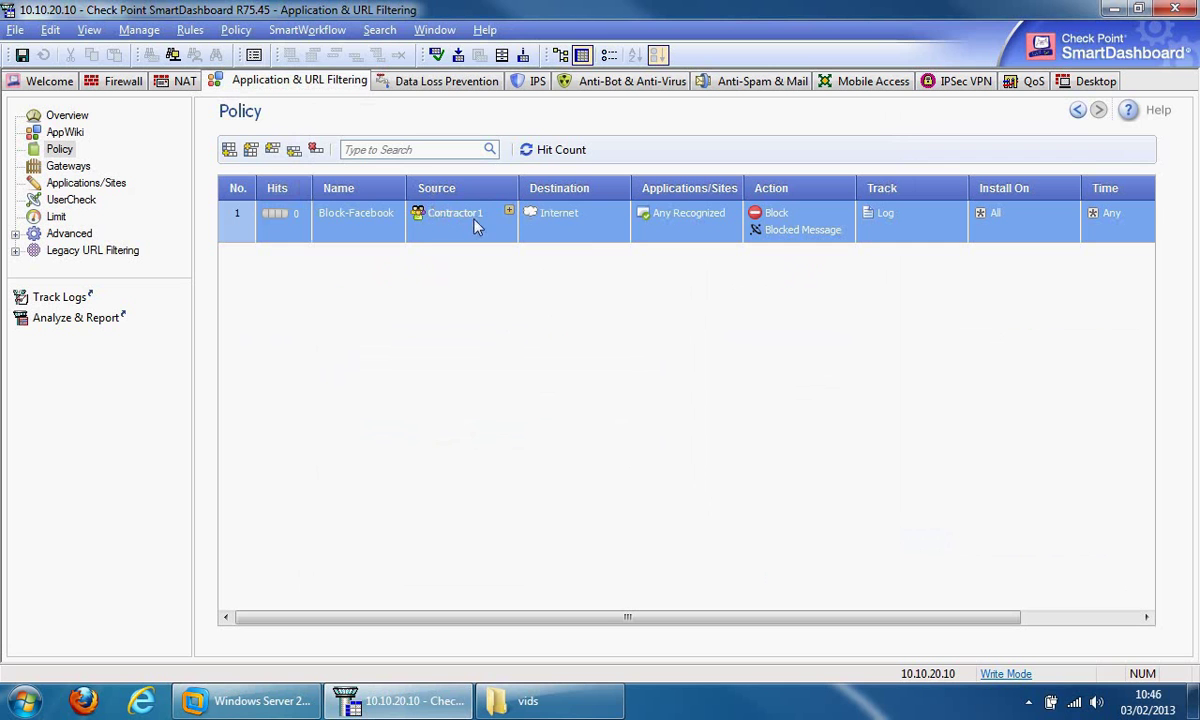
- Review the network objects available as destination for the Block-Facebook rule
right_click(598, 216)
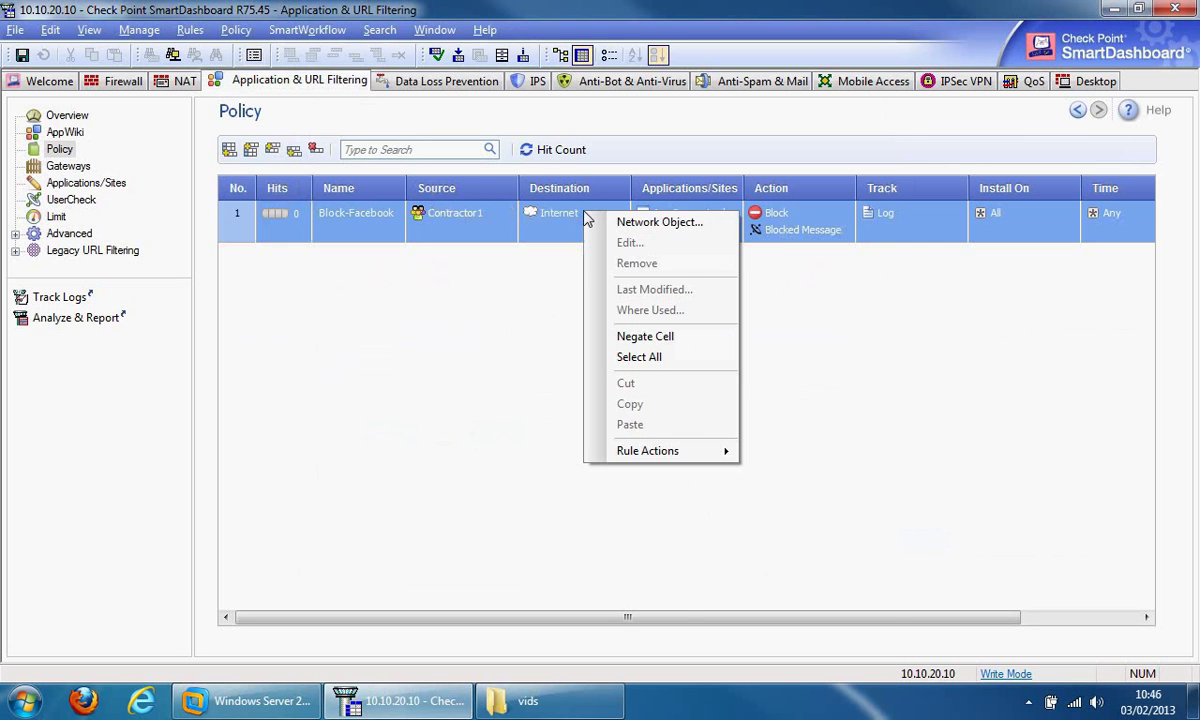
click(624, 224)
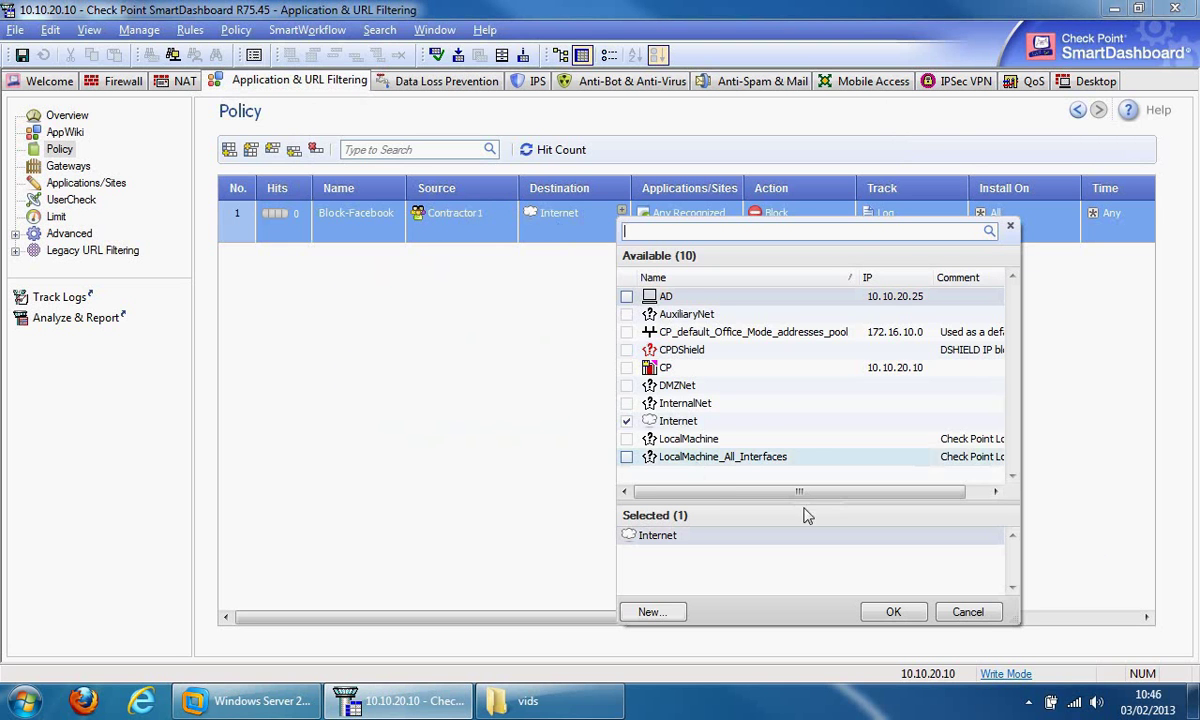
click(965, 611)
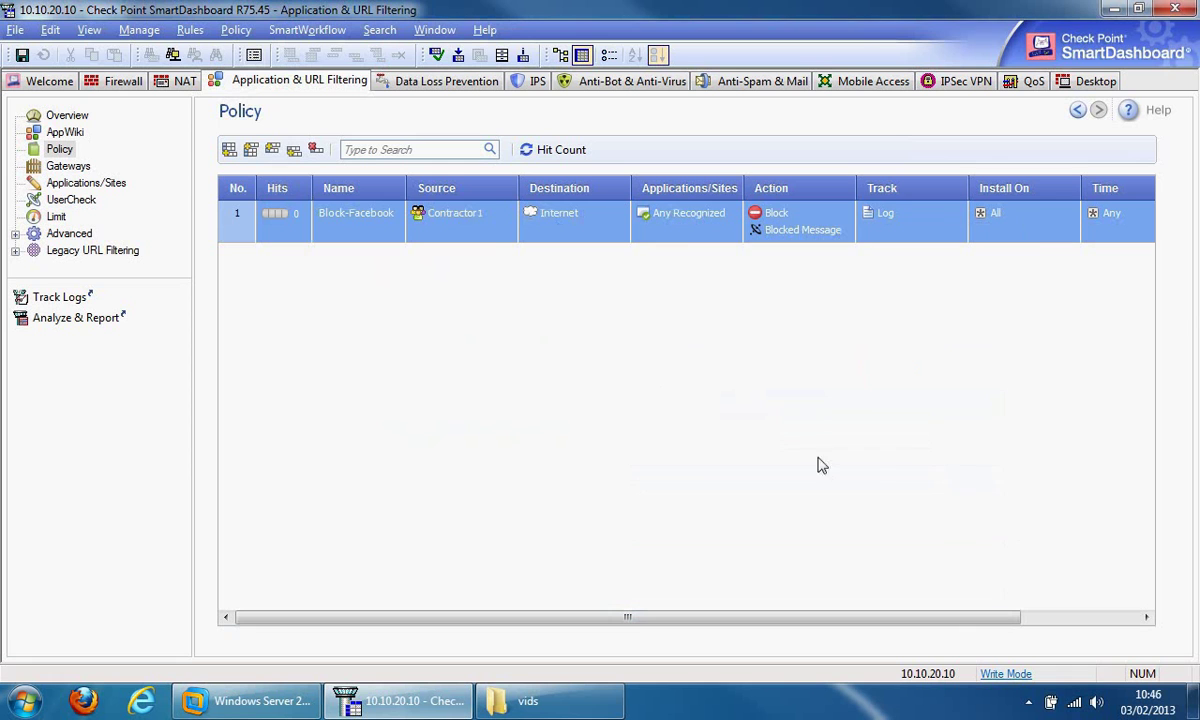
- Search the applications and sites of the Block-Facebook rule for facebook and select every matching Facebook application and category
right_click(686, 221)
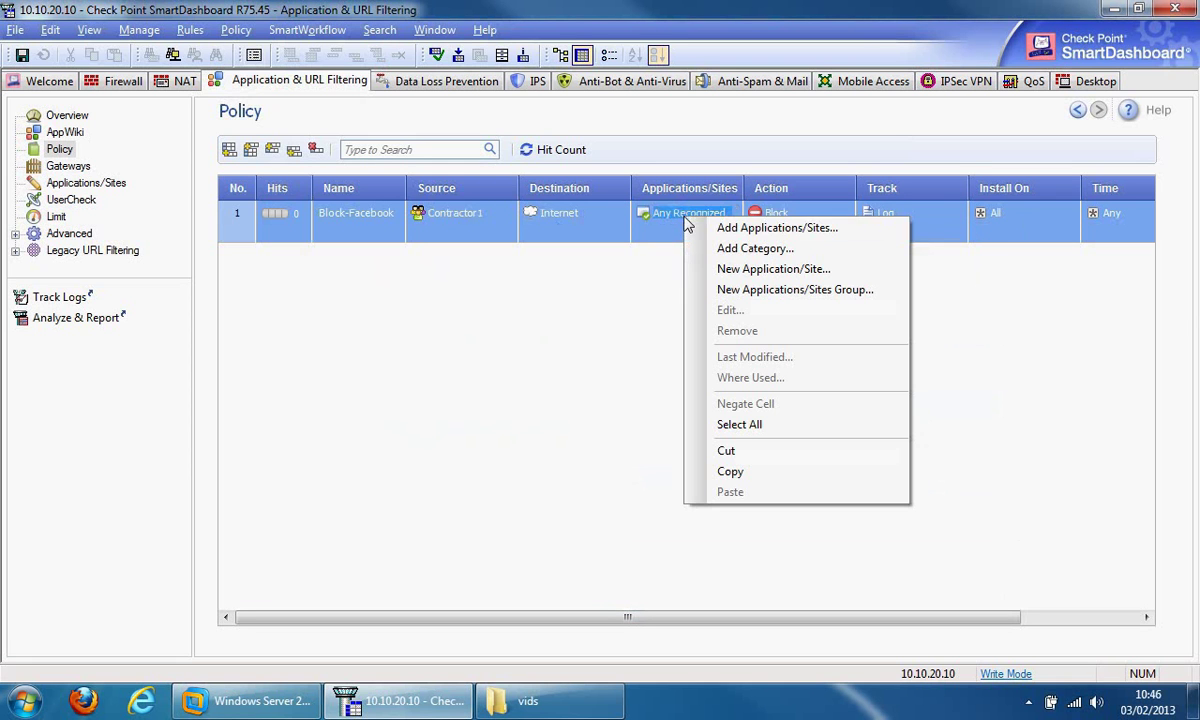
click(750, 229)
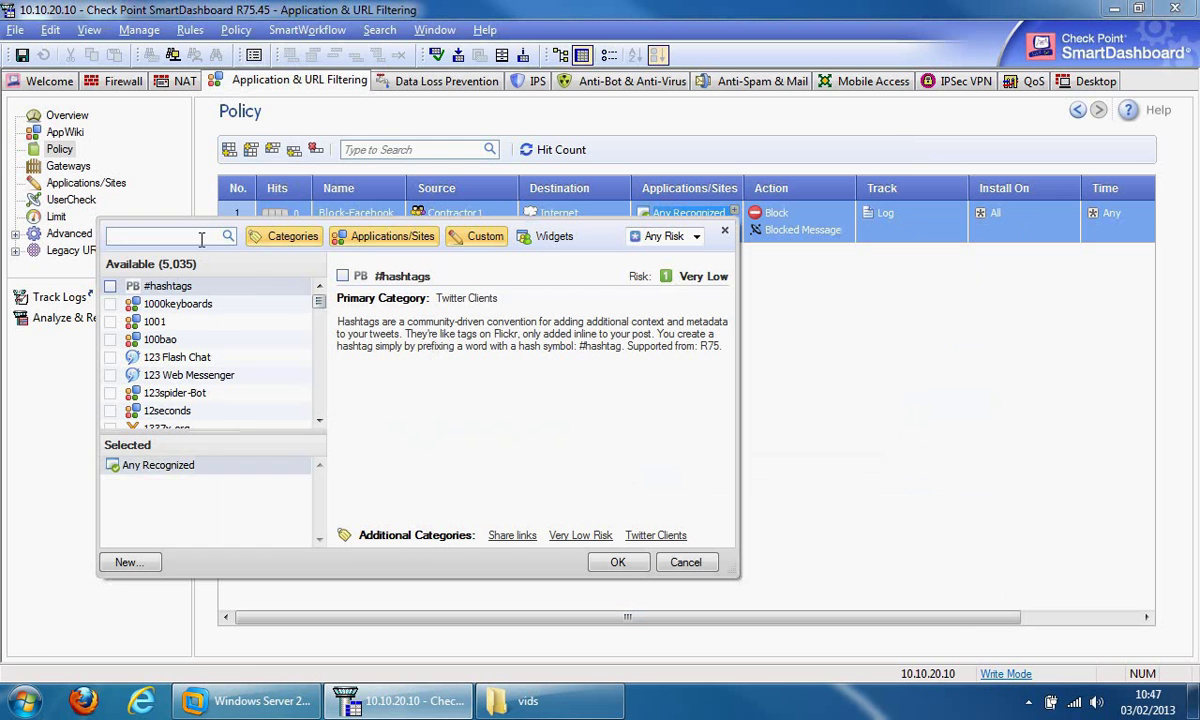
text(facebook)
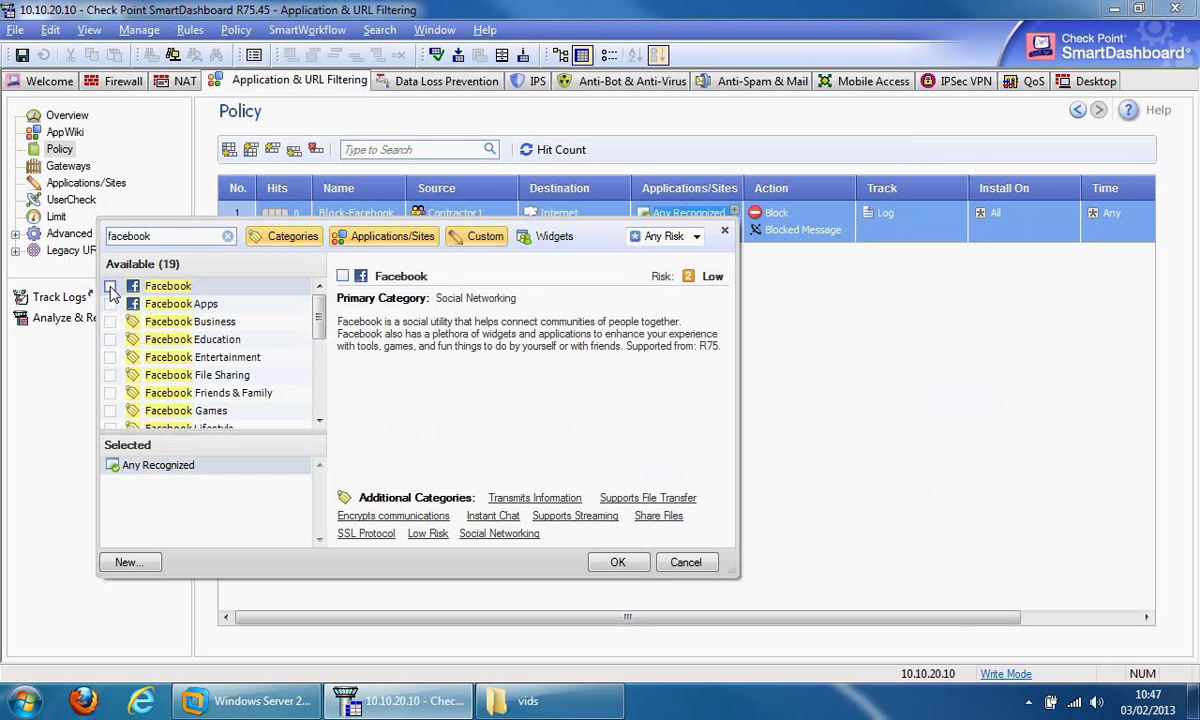
click(110, 286)
click(110, 304)
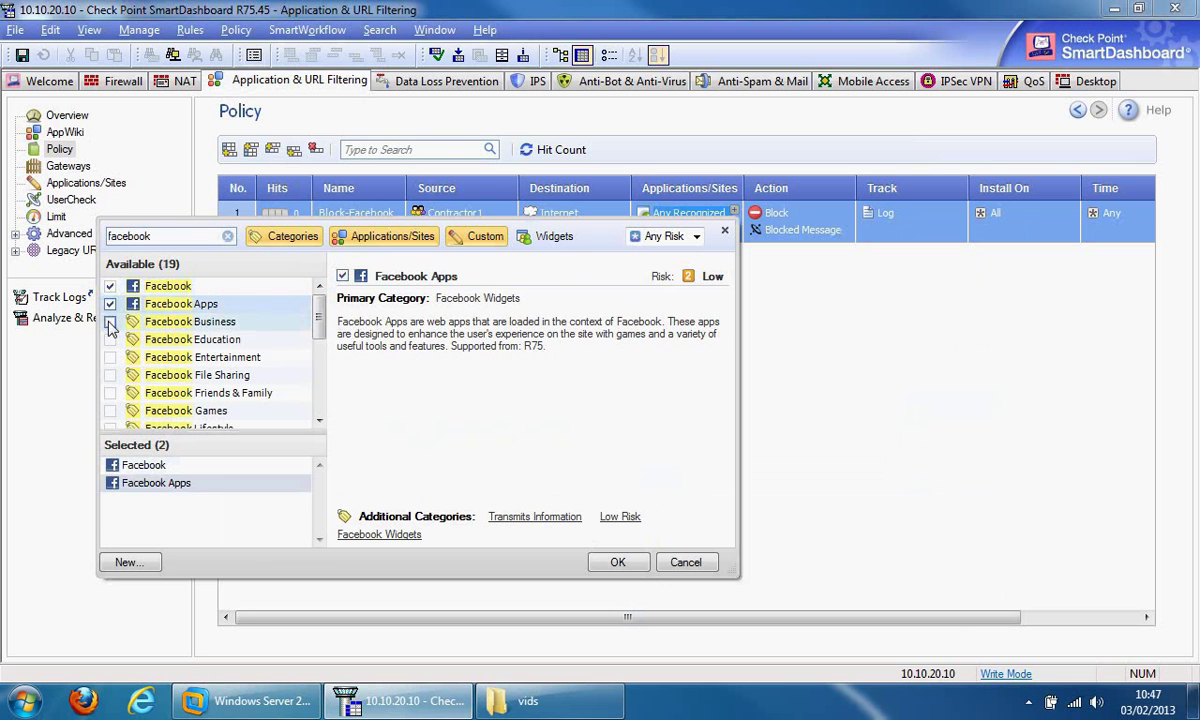
click(110, 321)
click(110, 339)
click(110, 357)
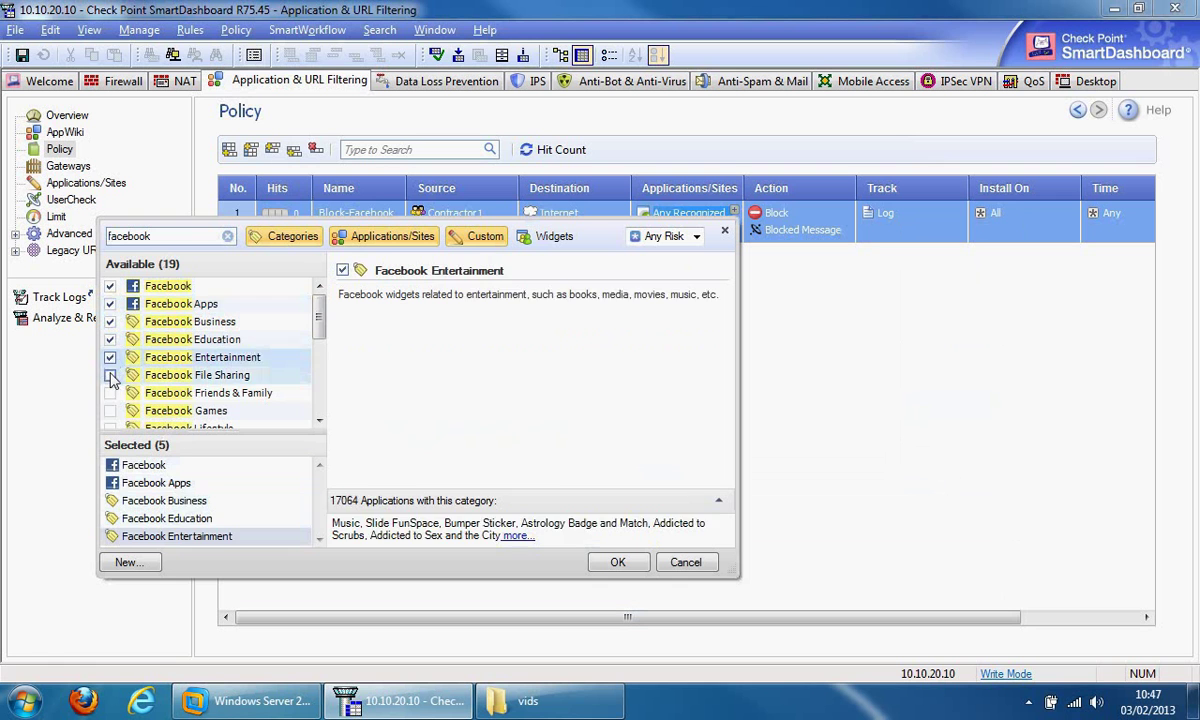
click(110, 375)
click(110, 393)
click(110, 411)
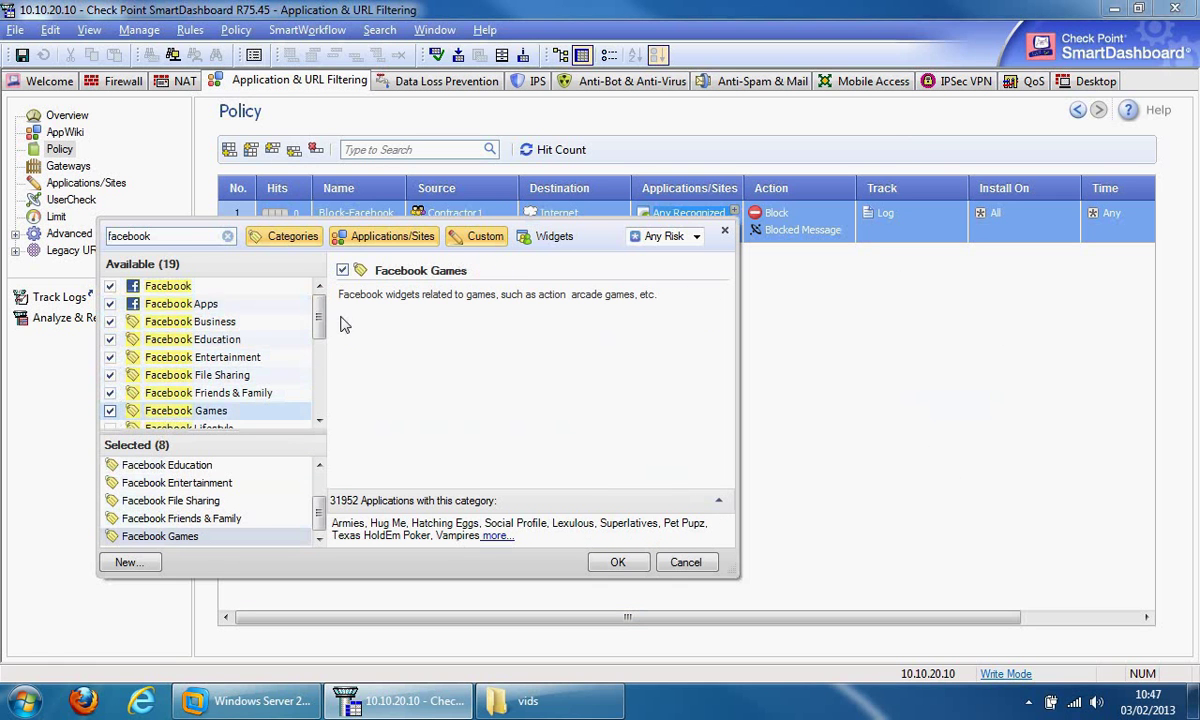
drag(322, 320, 322, 351)
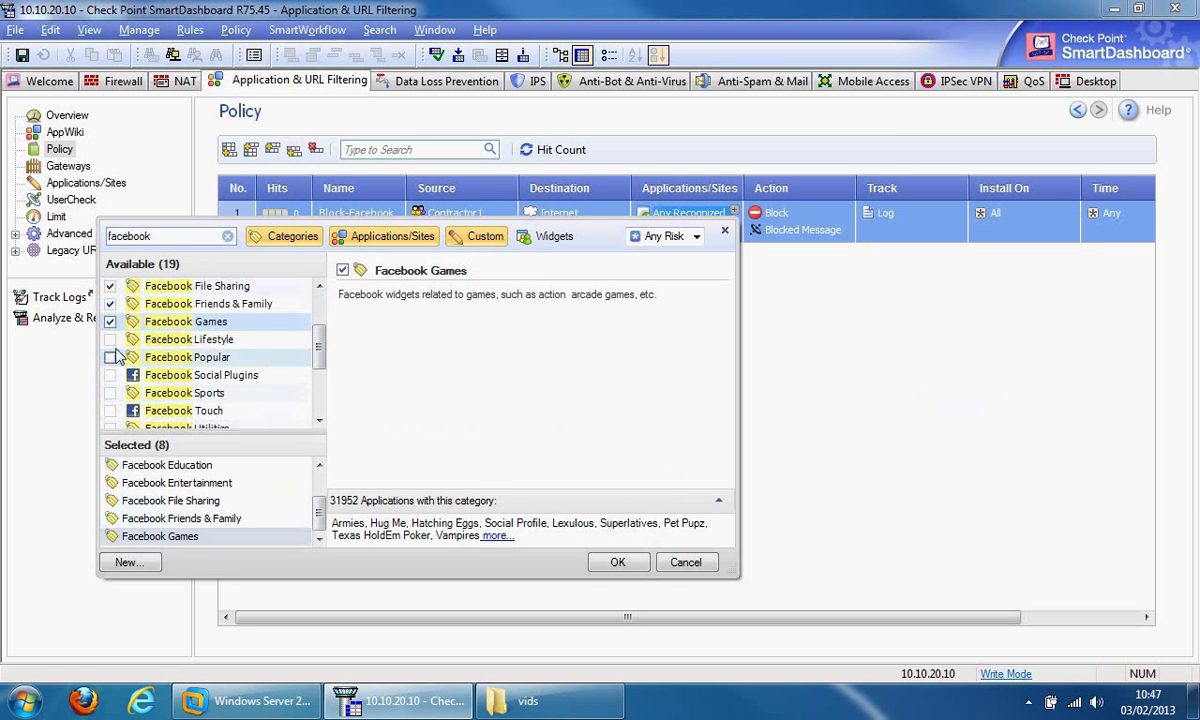
click(111, 340)
click(110, 357)
click(110, 375)
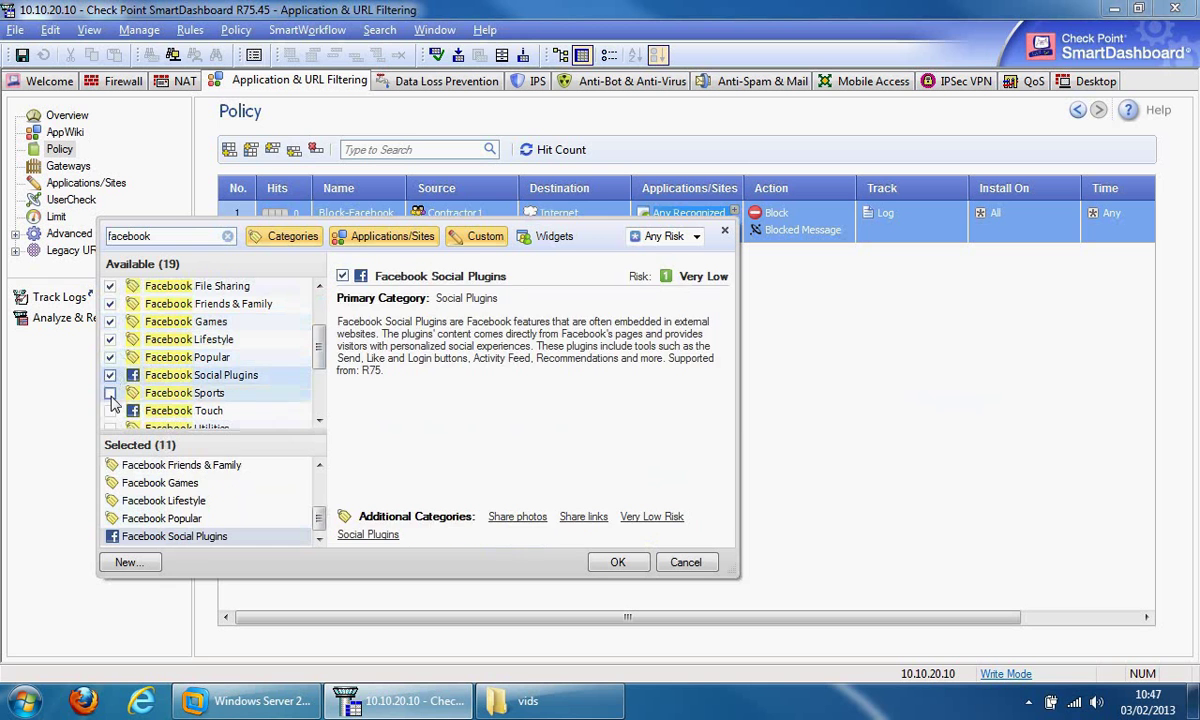
click(110, 393)
click(110, 411)
drag(318, 340, 318, 378)
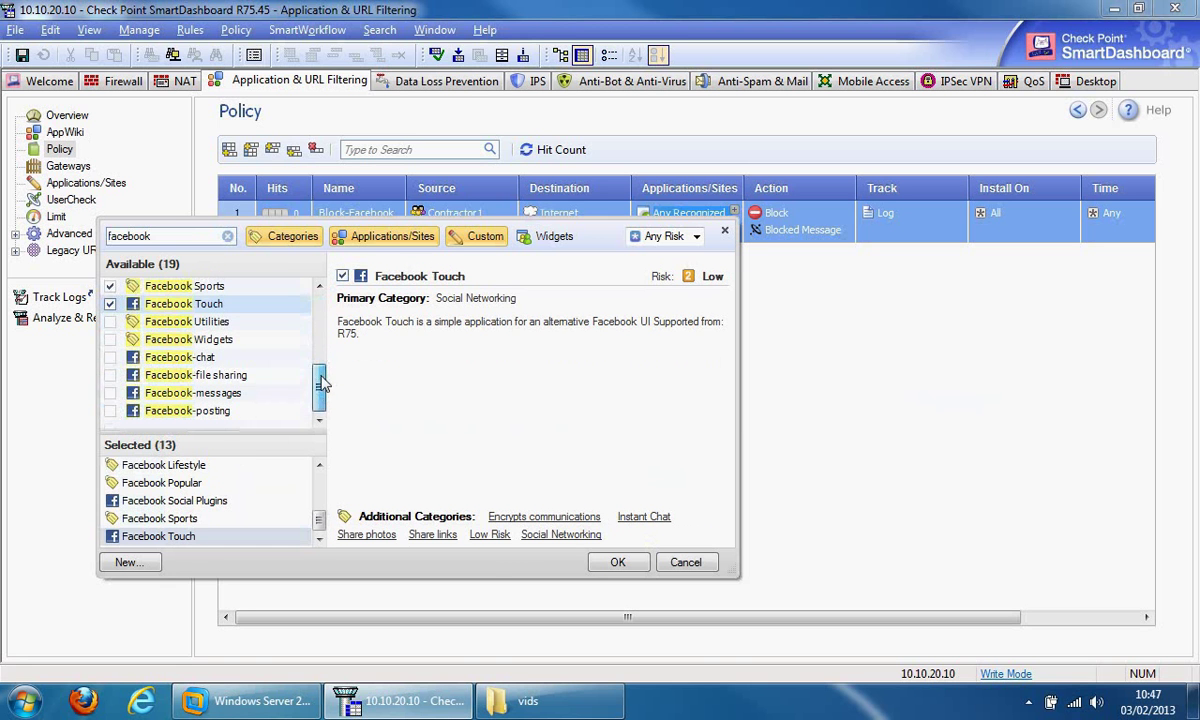
click(110, 321)
click(110, 339)
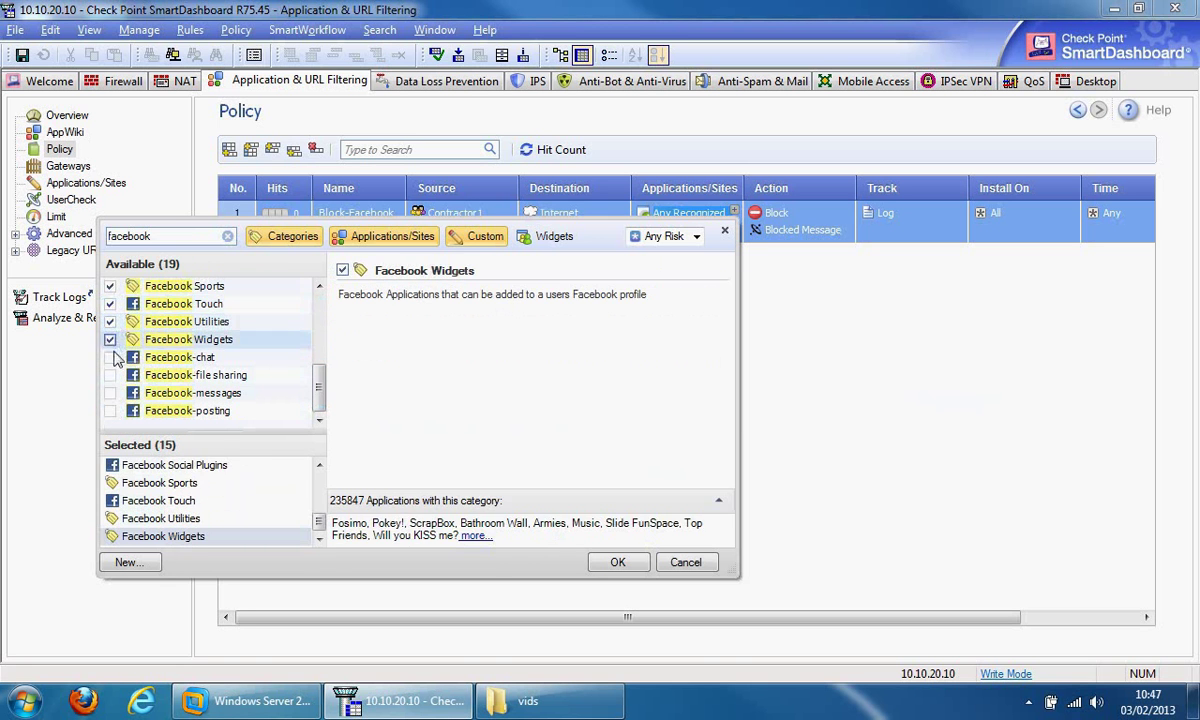
click(110, 357)
click(110, 375)
click(110, 393)
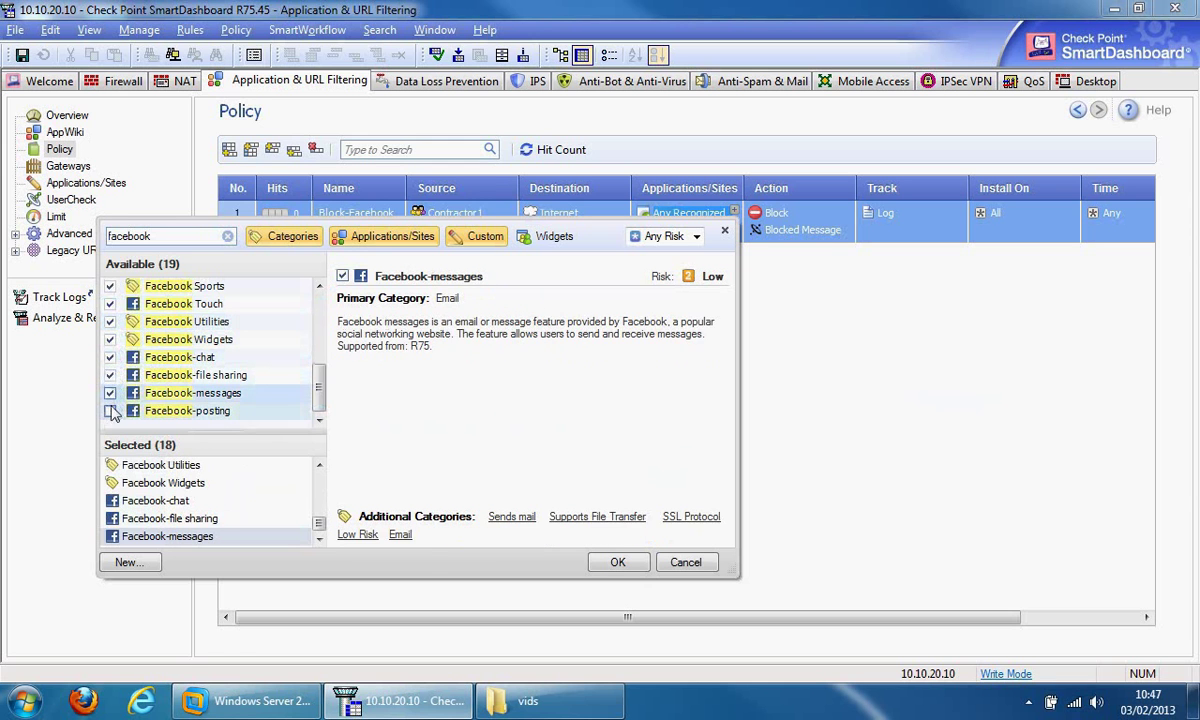
click(110, 411)
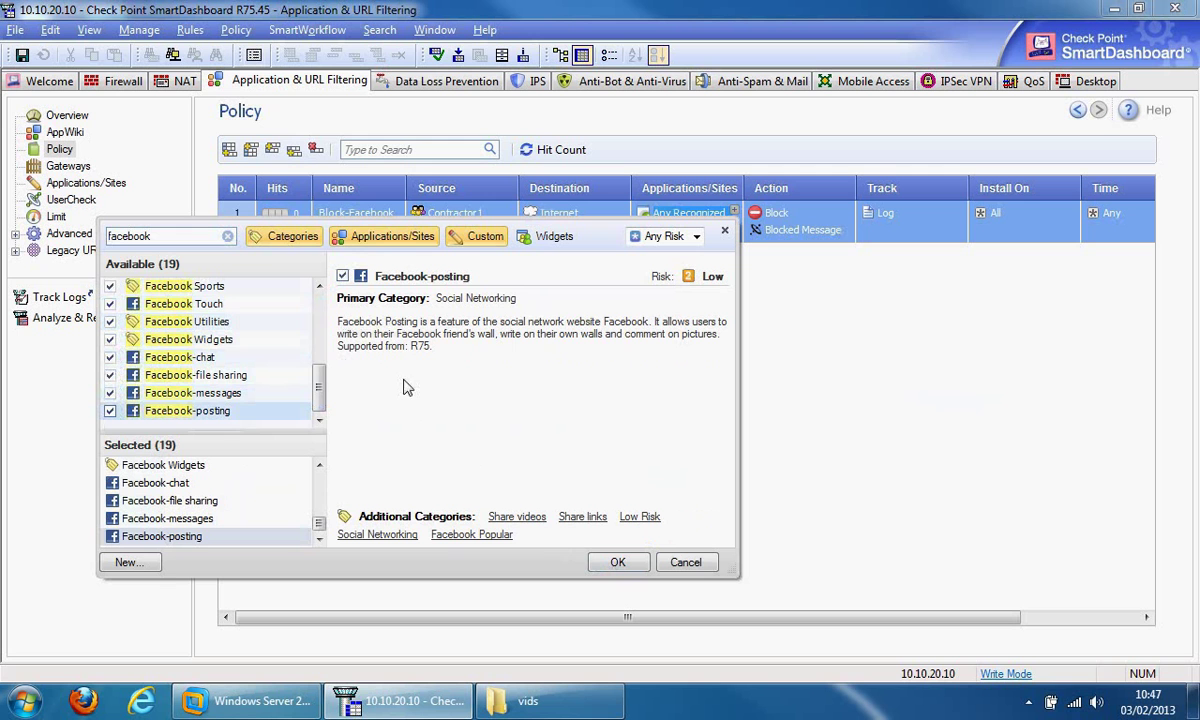
- Try the category and application filters on the available list, and apply the Facebook selection to the Block-Facebook rule
click(273, 238)
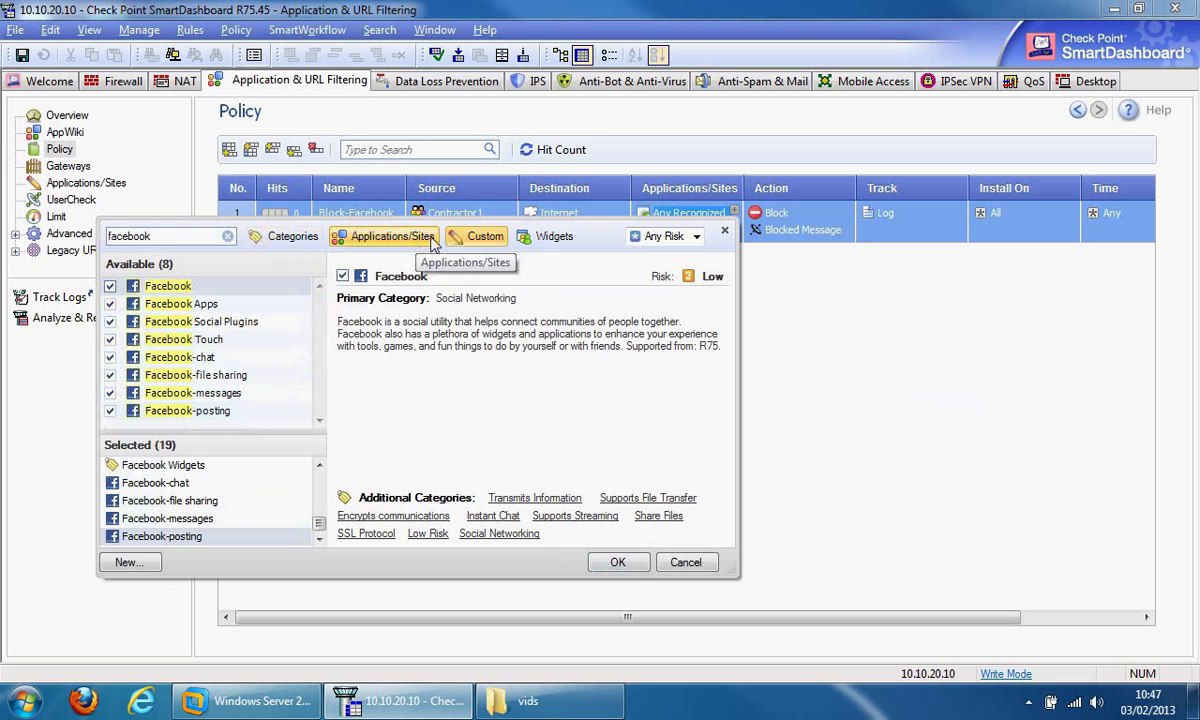
click(364, 240)
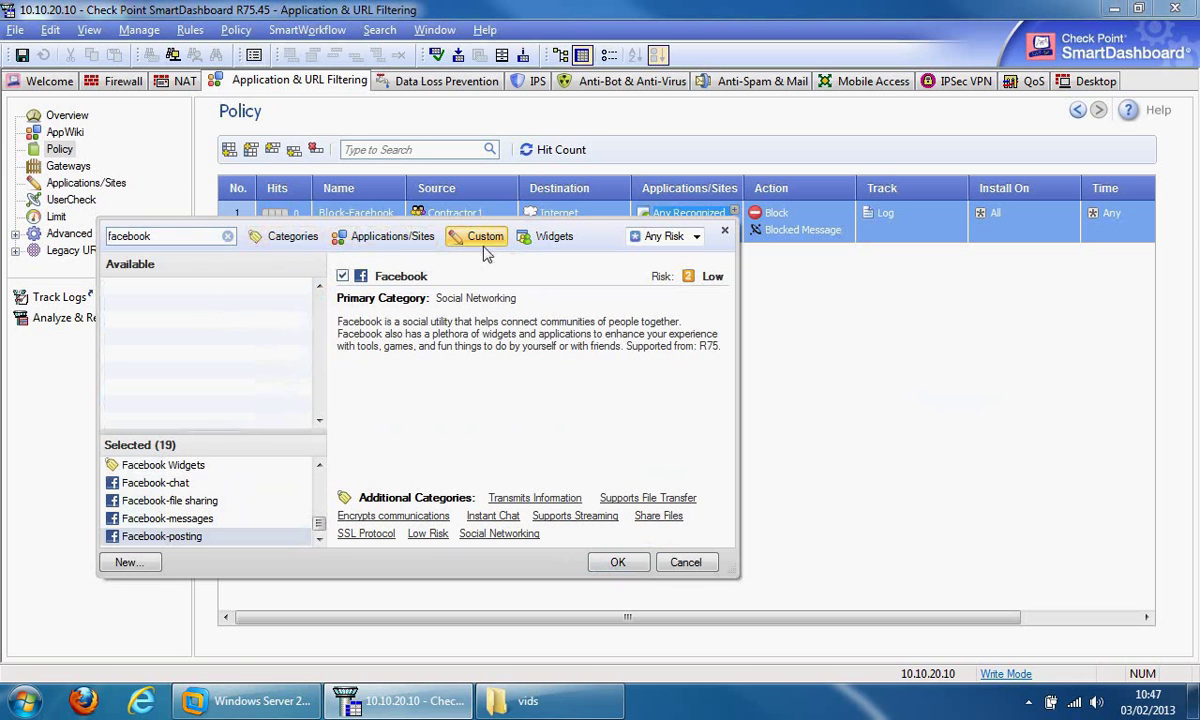
click(389, 236)
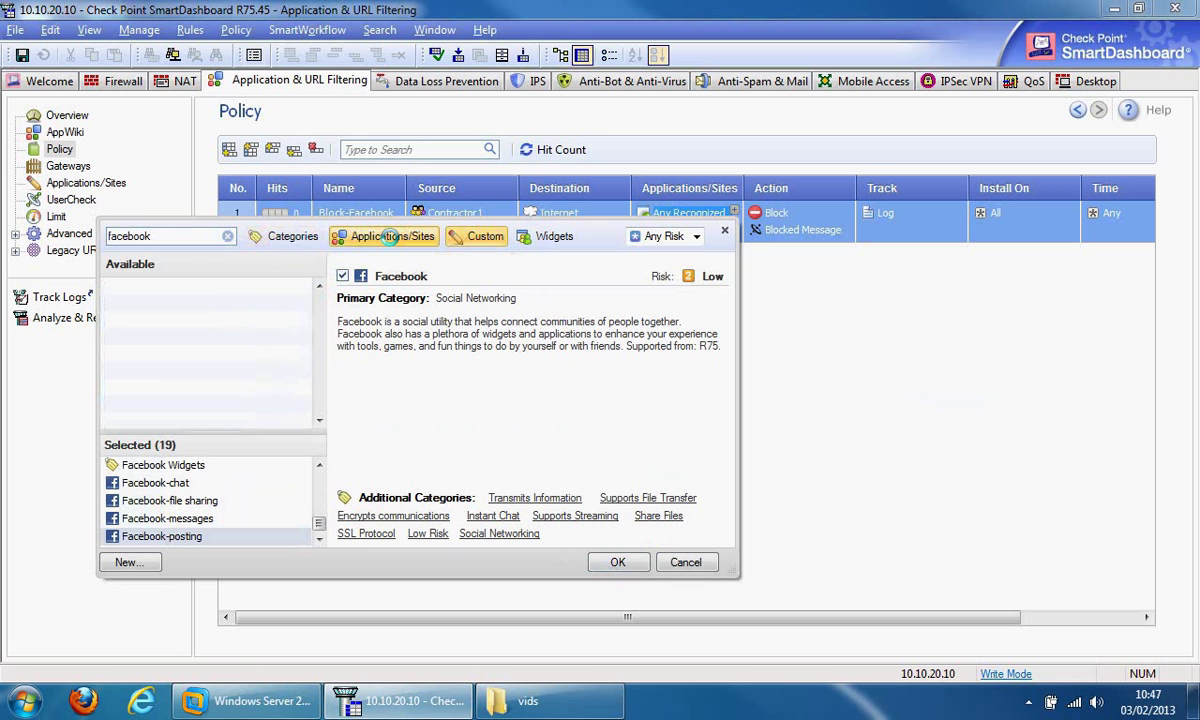
click(624, 563)
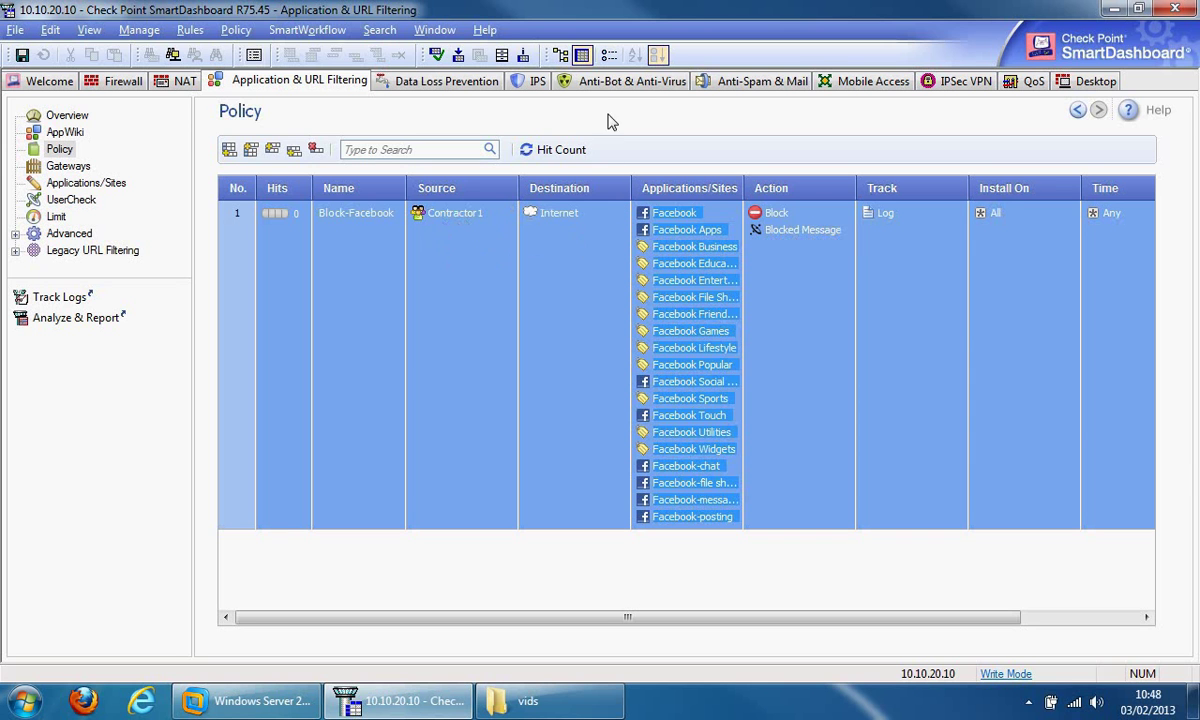
- Add a rule to the Anti-Bot & Anti-Virus policy and name it FTP-Server
click(632, 84)
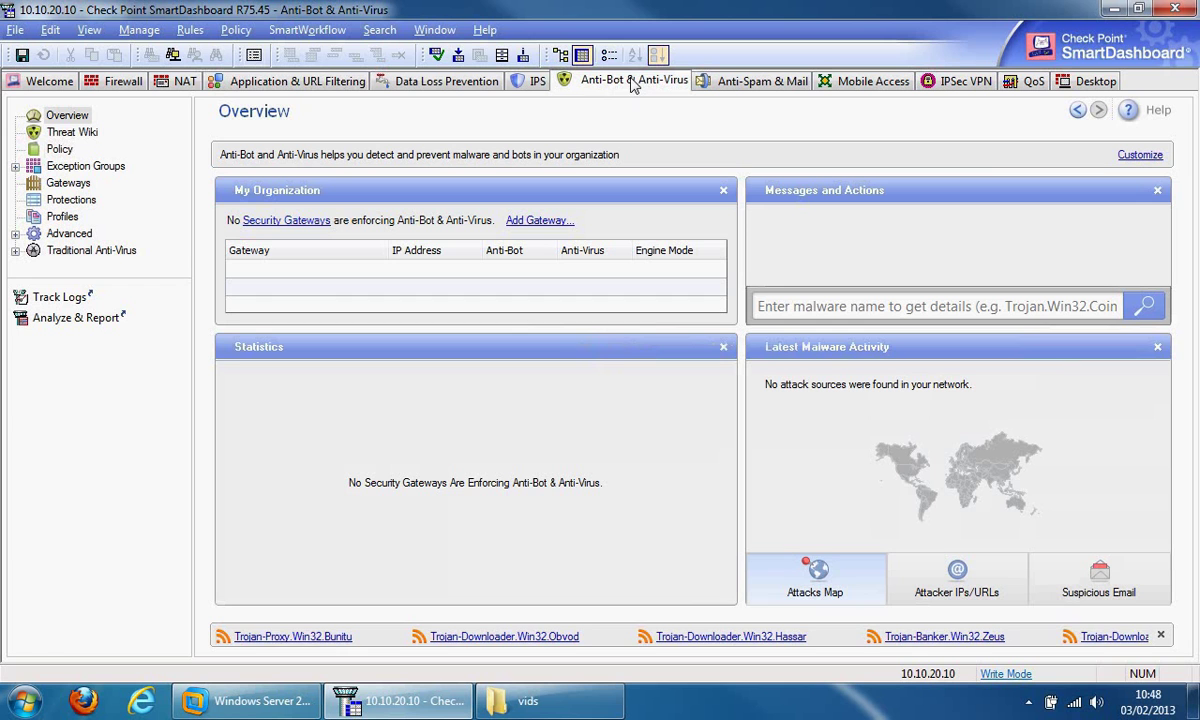
click(58, 151)
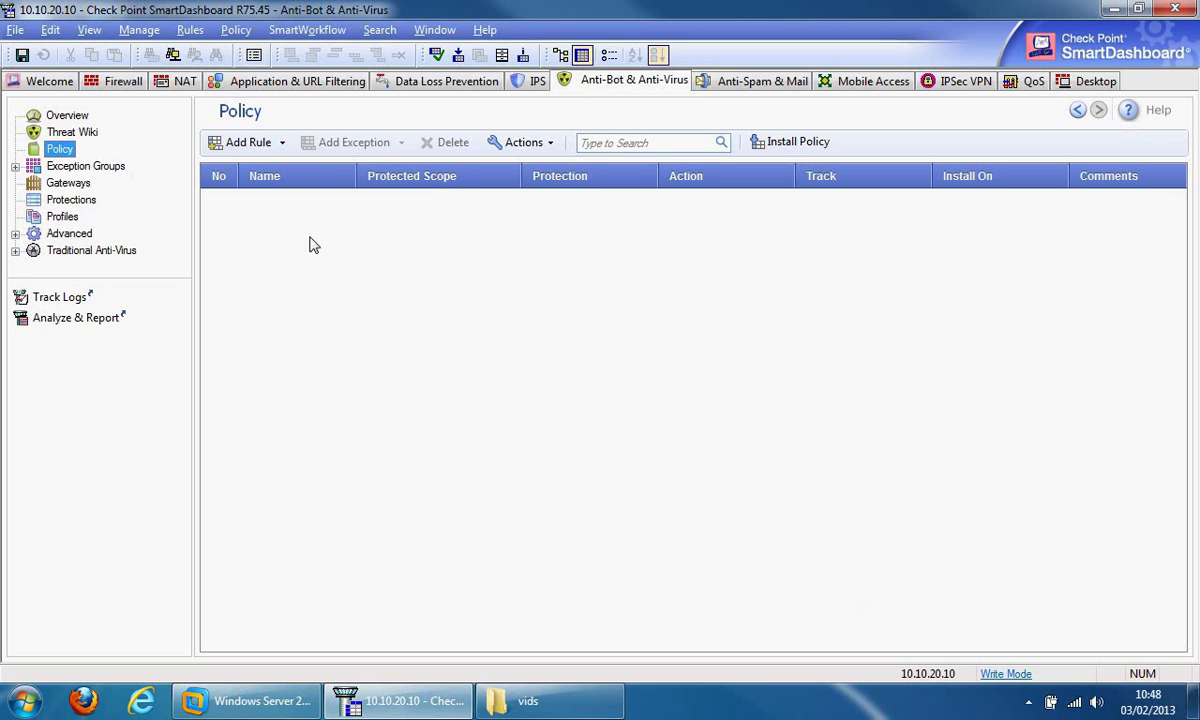
click(266, 146)
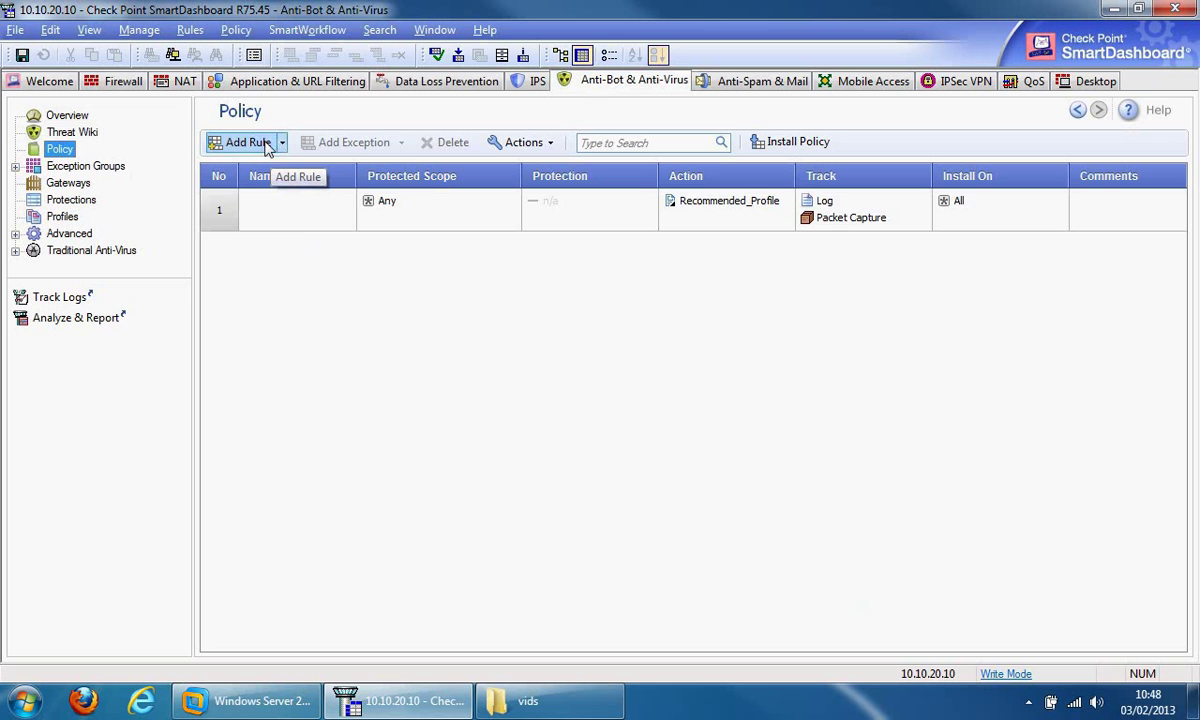
click(303, 228)
right_click(302, 225)
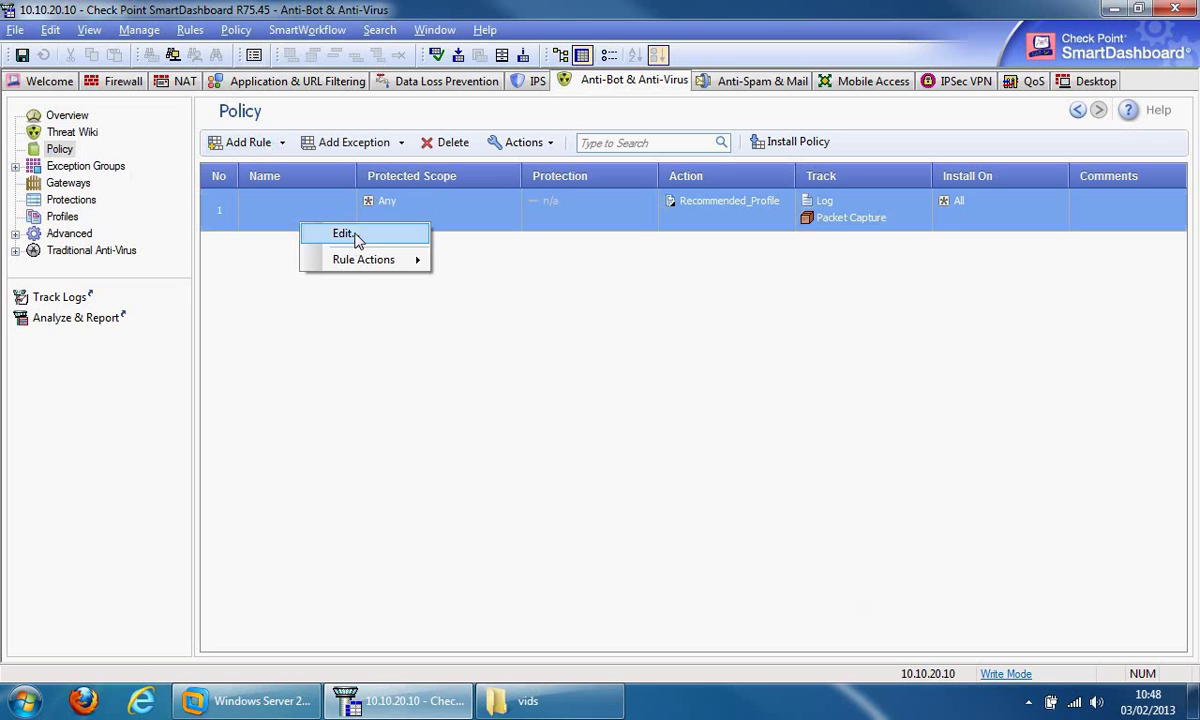
click(343, 233)
text(FTP-Server)
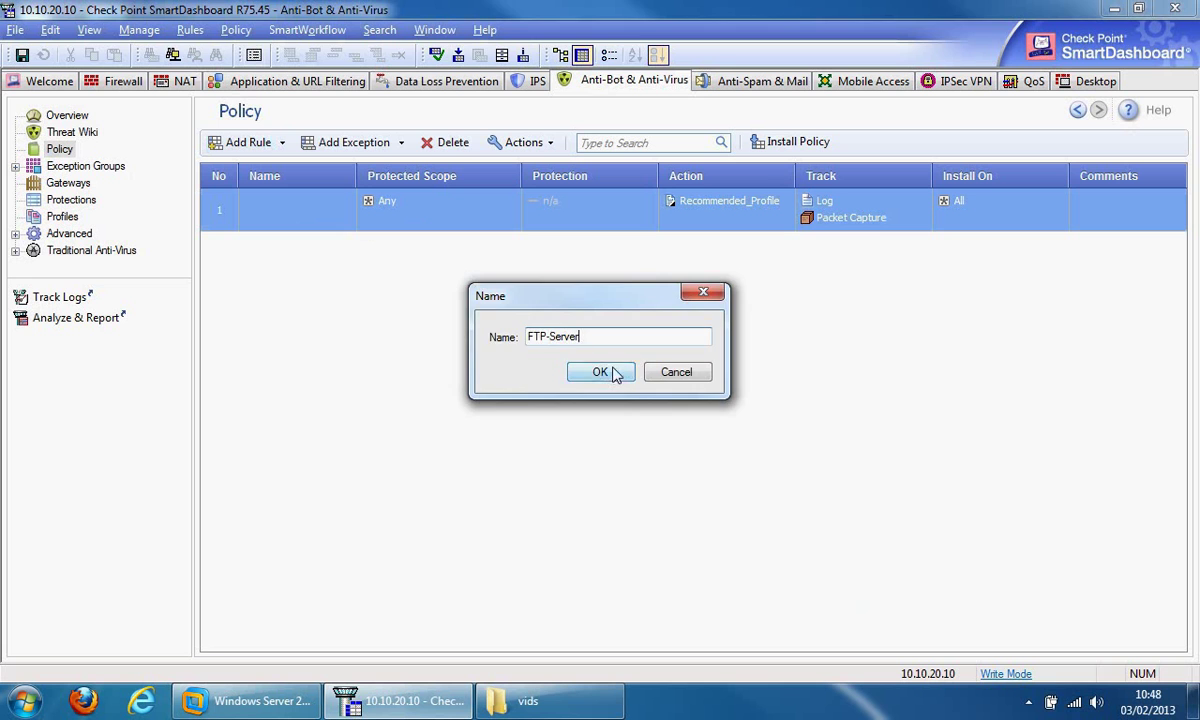
click(610, 373)
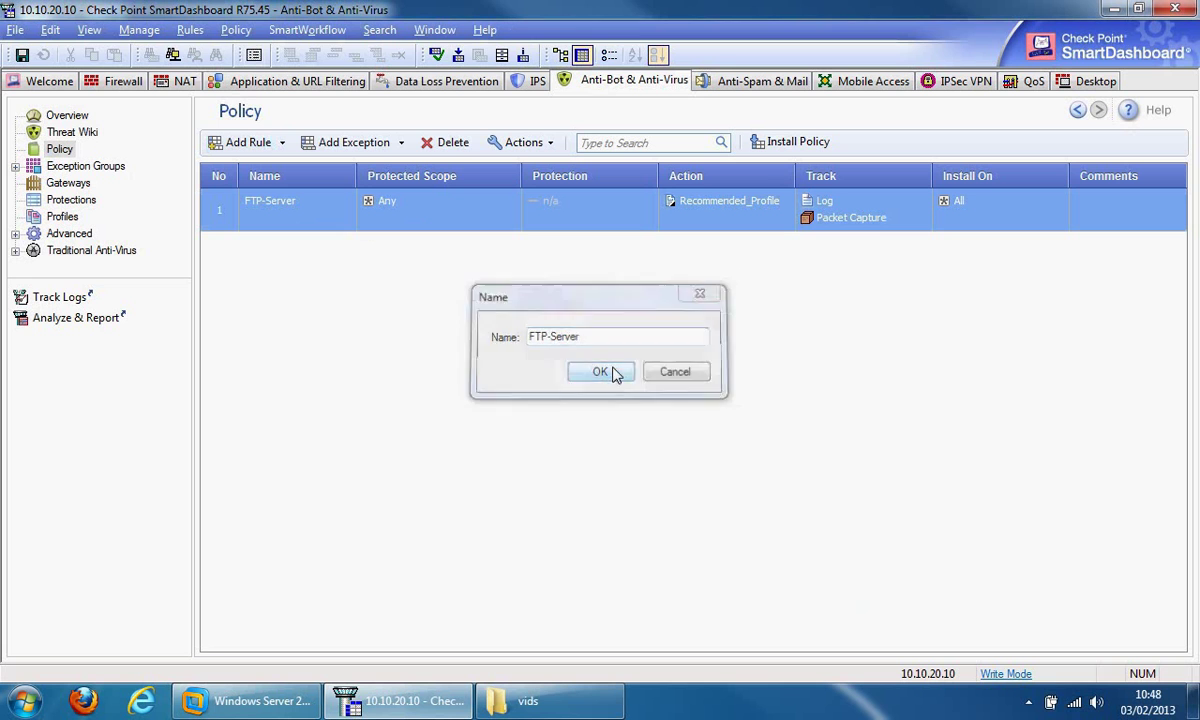
- Start a new access role for the FTP-Server rule's protected scope and restrict it to specific machines or groups
right_click(451, 213)
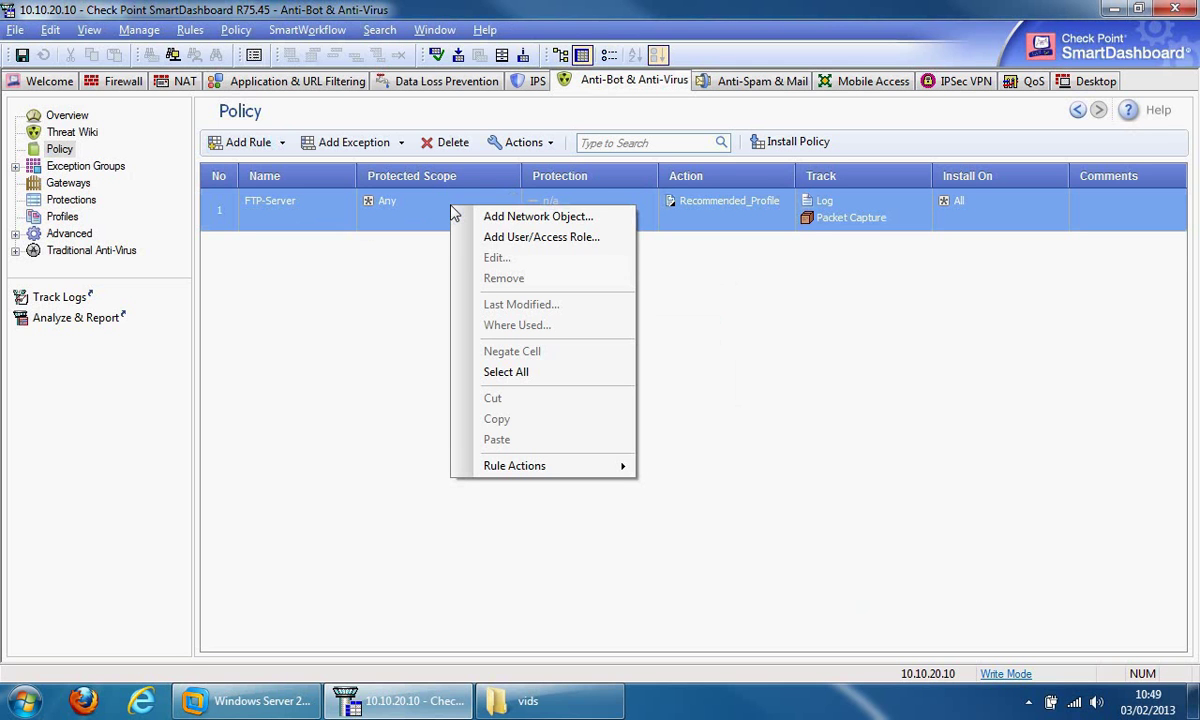
click(503, 240)
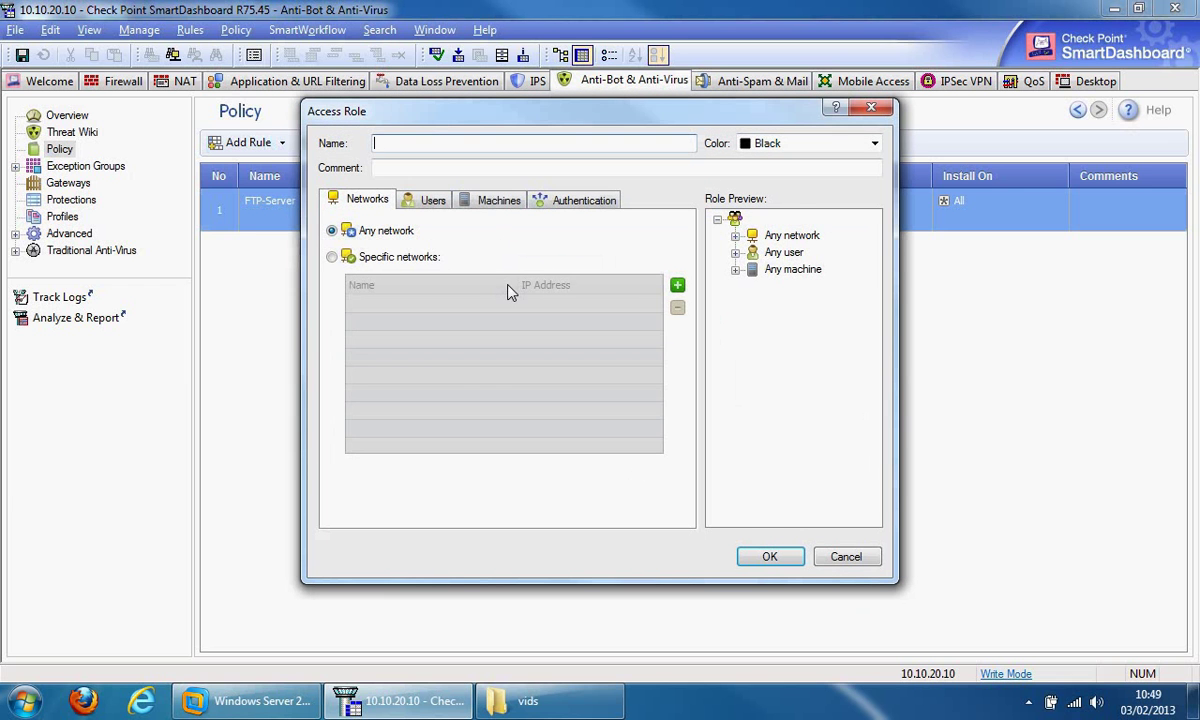
click(487, 203)
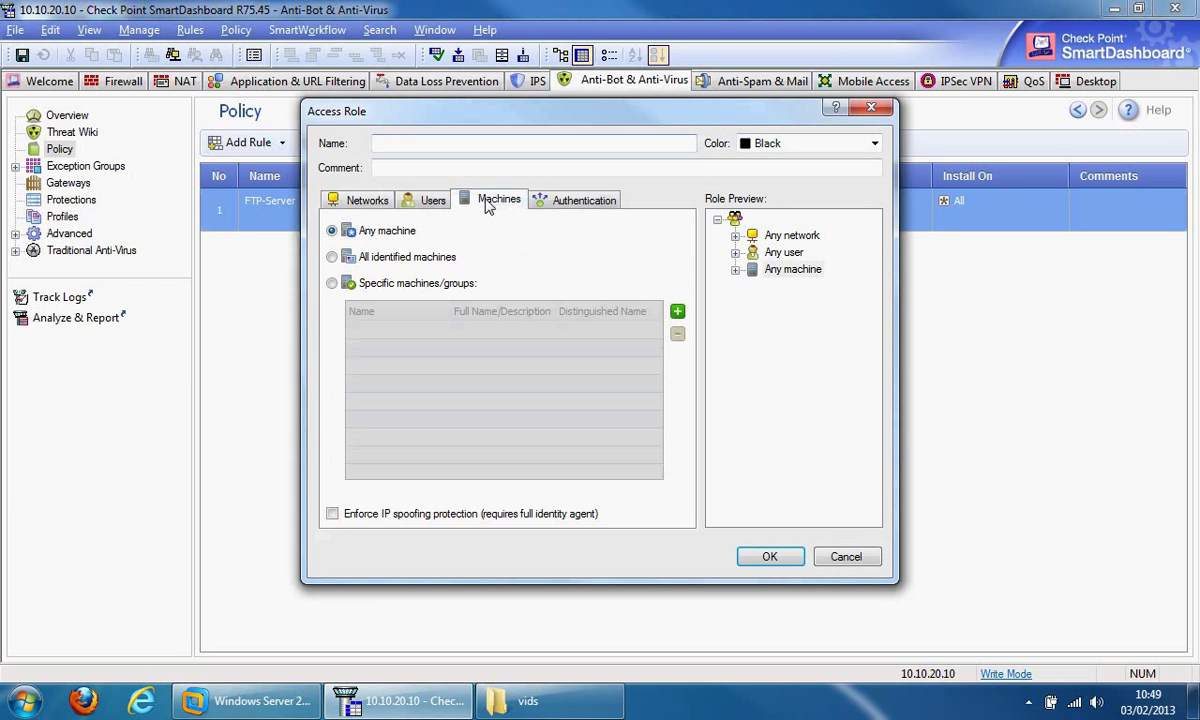
click(332, 283)
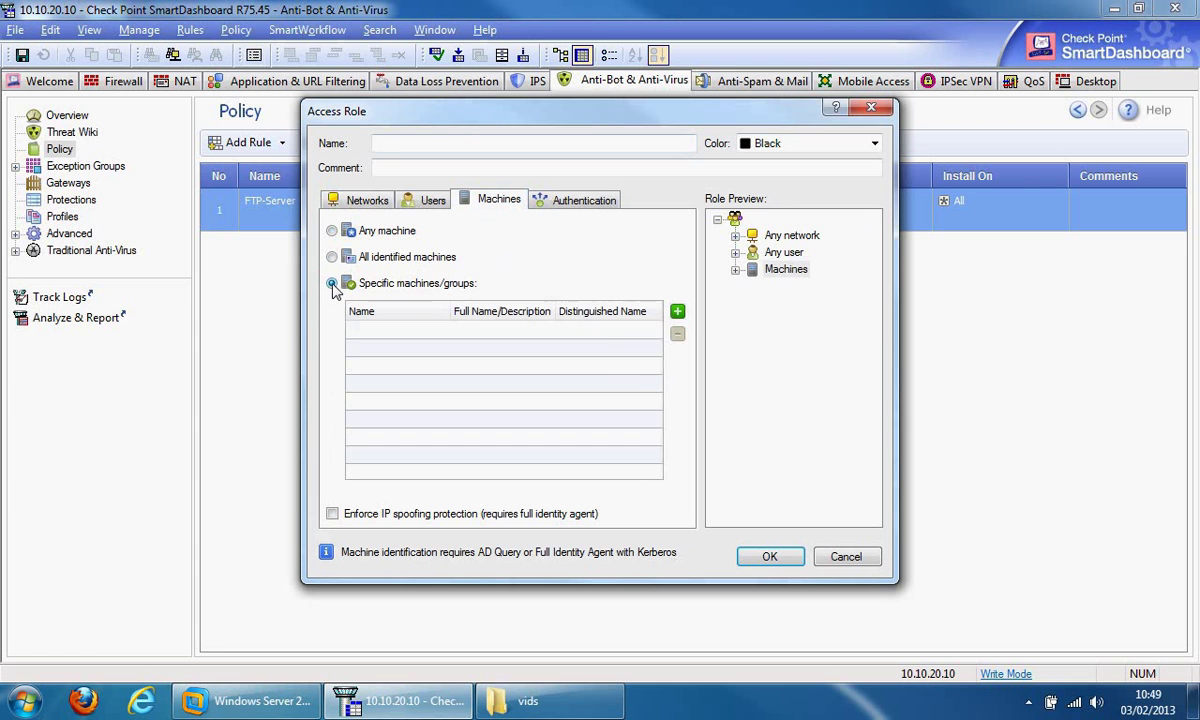
- Filter the jafsec.com directory entries to computers only and add the FTP-Server machine to the access role
click(677, 312)
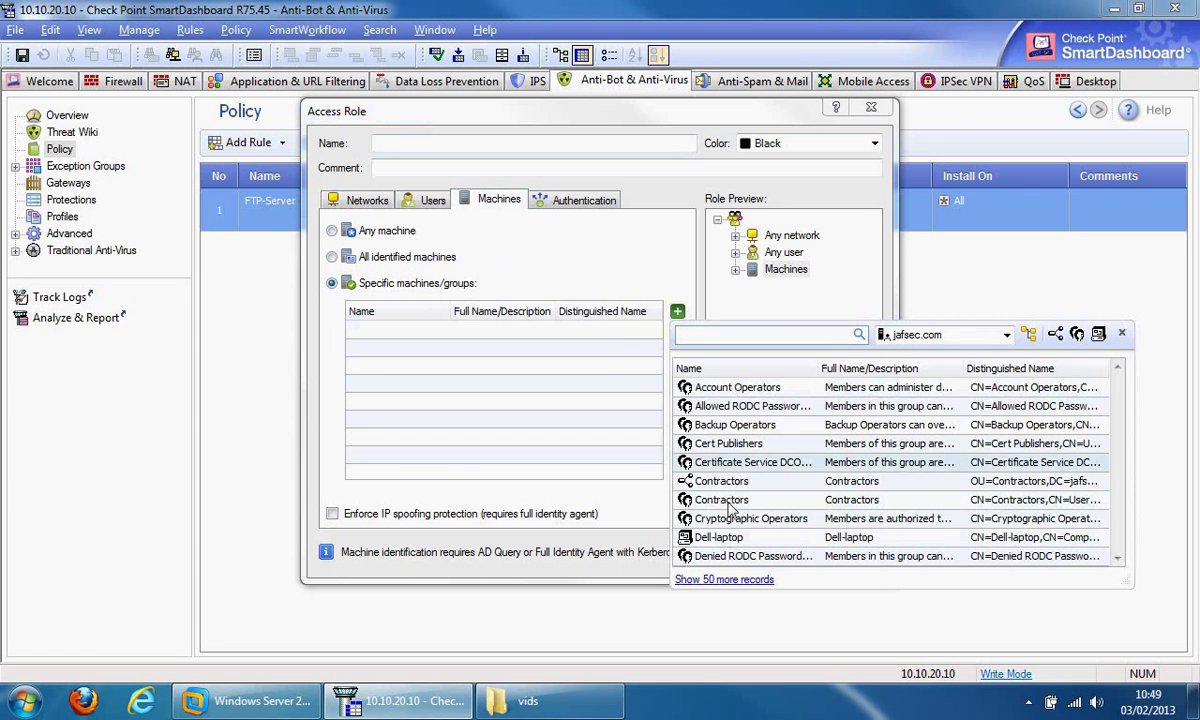
click(731, 582)
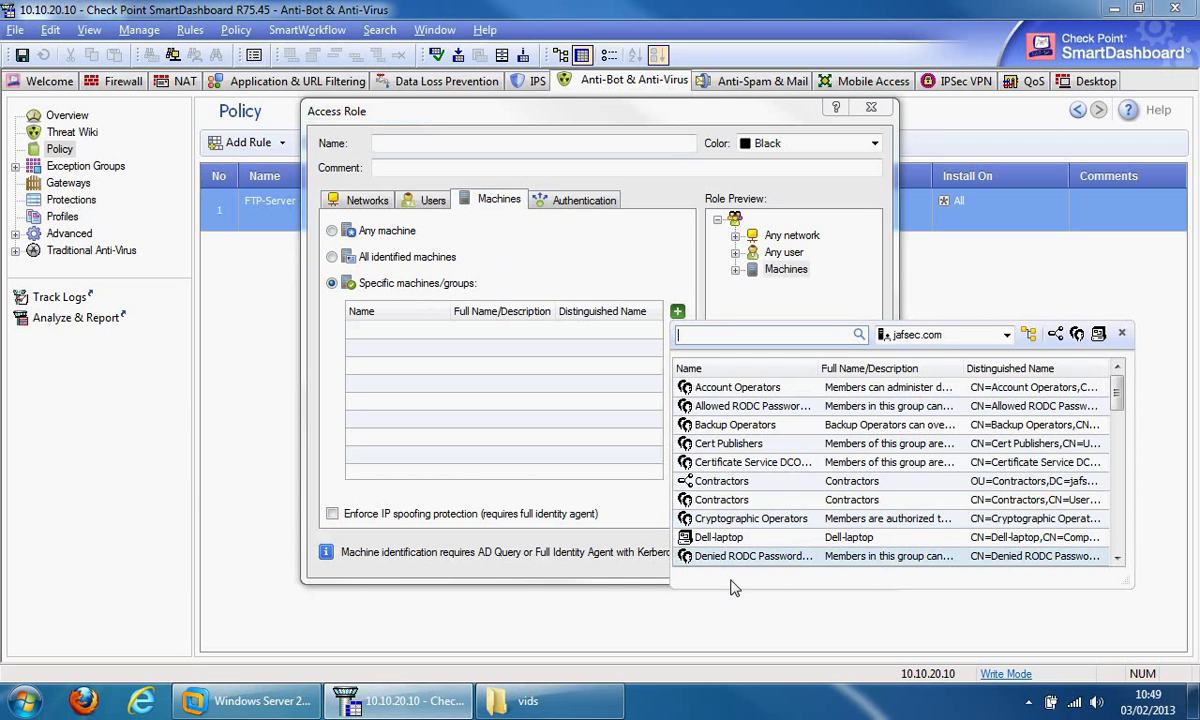
scroll(1125, 418, down, 15)
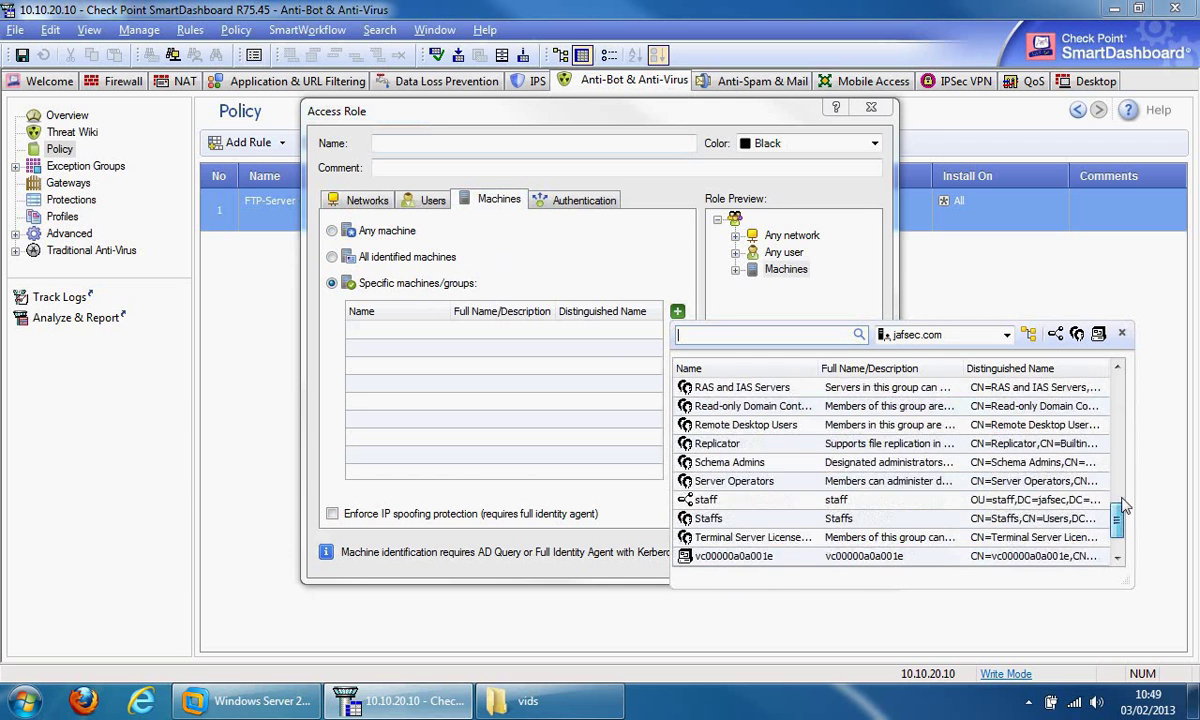
scroll(1125, 418, up, 15)
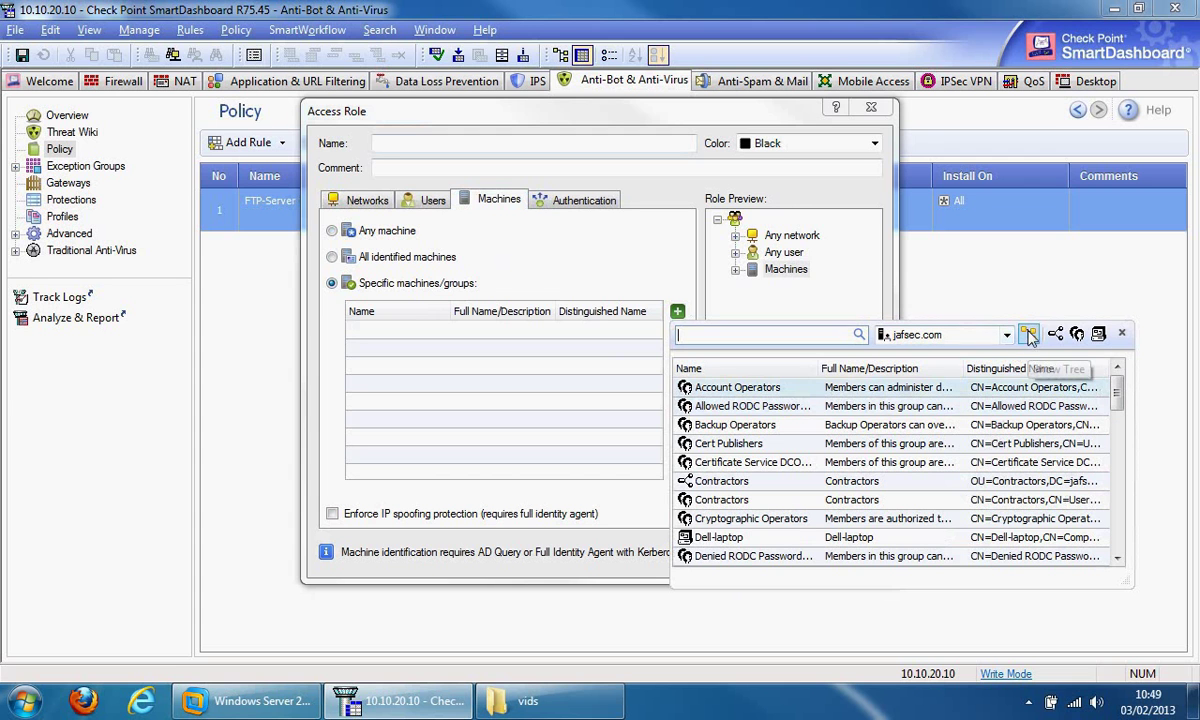
click(1098, 335)
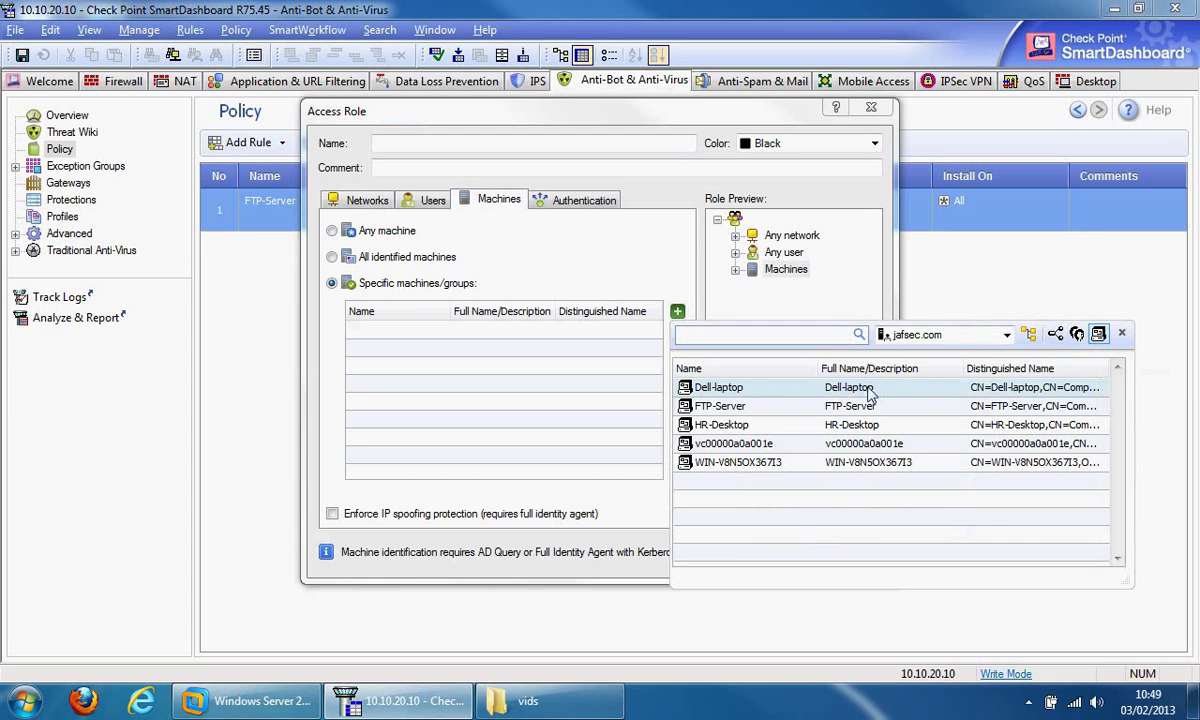
click(722, 406)
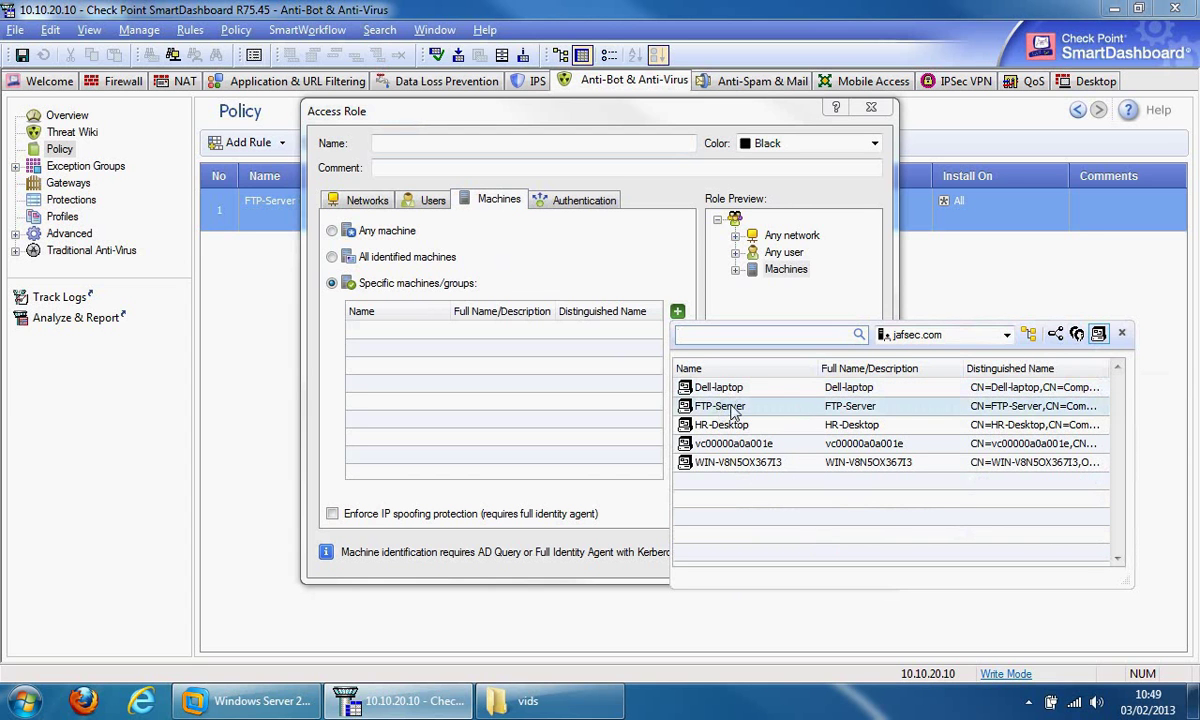
double_click(716, 407)
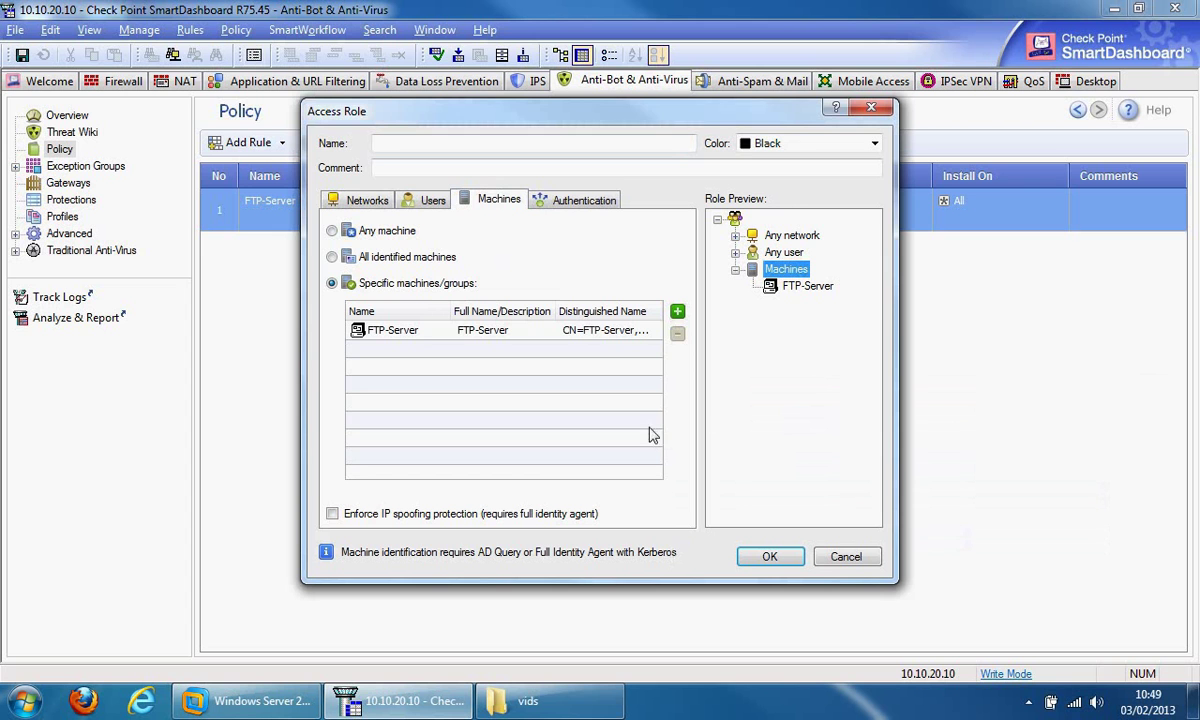
- Name the access role FTP-Server and apply it as the rule's protected scope
click(424, 145)
text(FT)
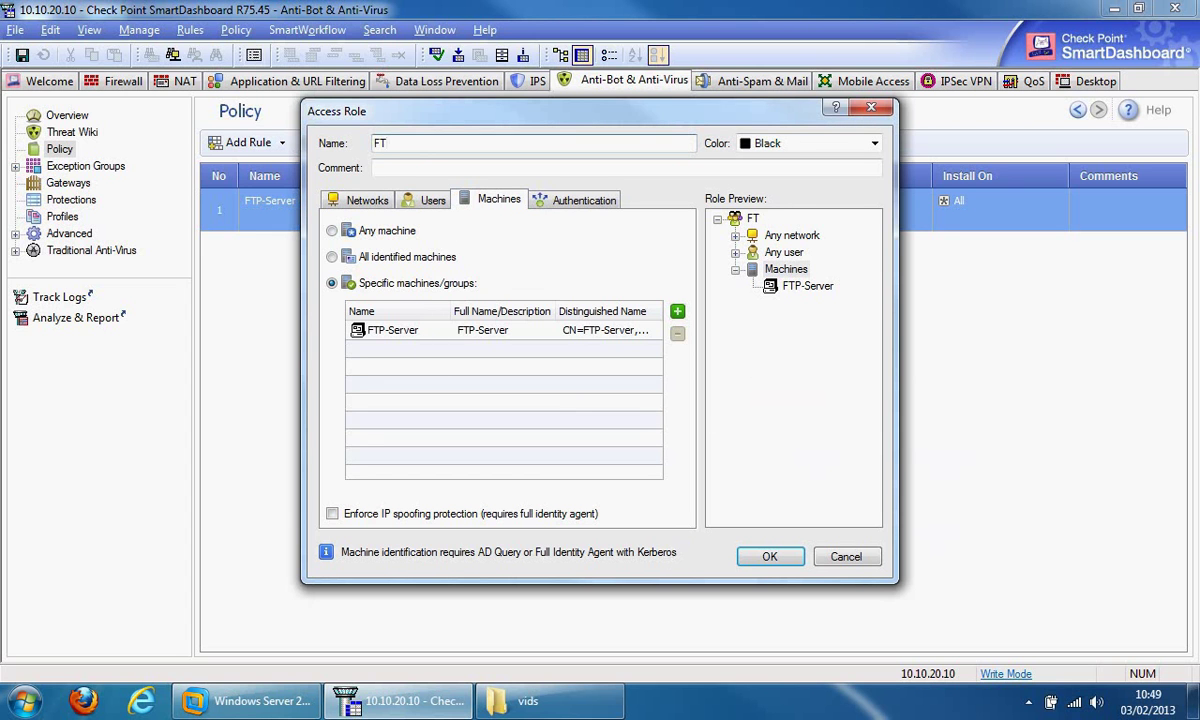
text(P-Server)
click(762, 557)
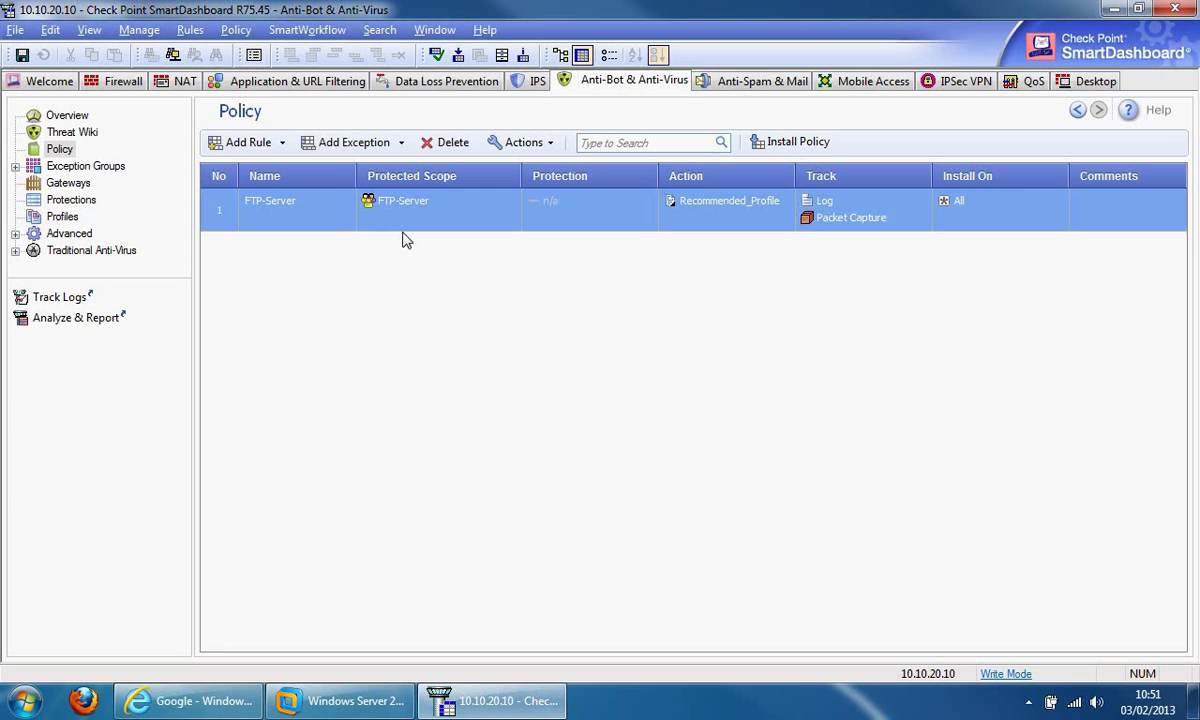
- Go to the IPSec VPN communities and check which types of new community can be created
click(123, 88)
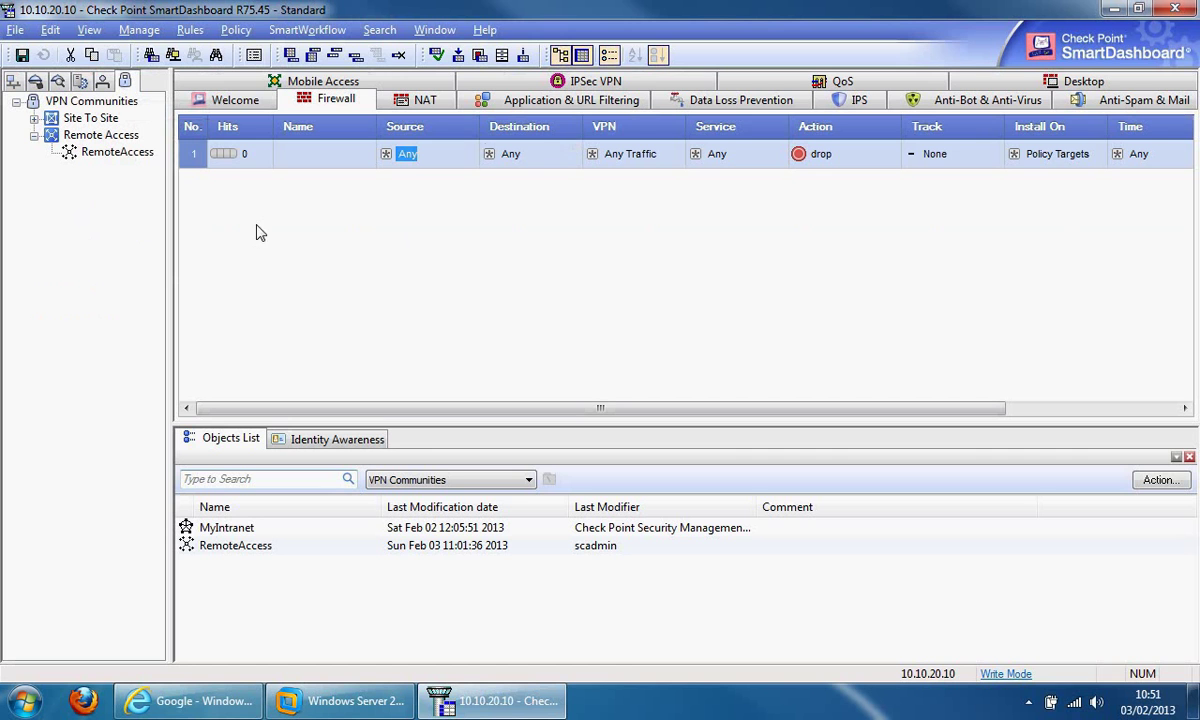
click(586, 85)
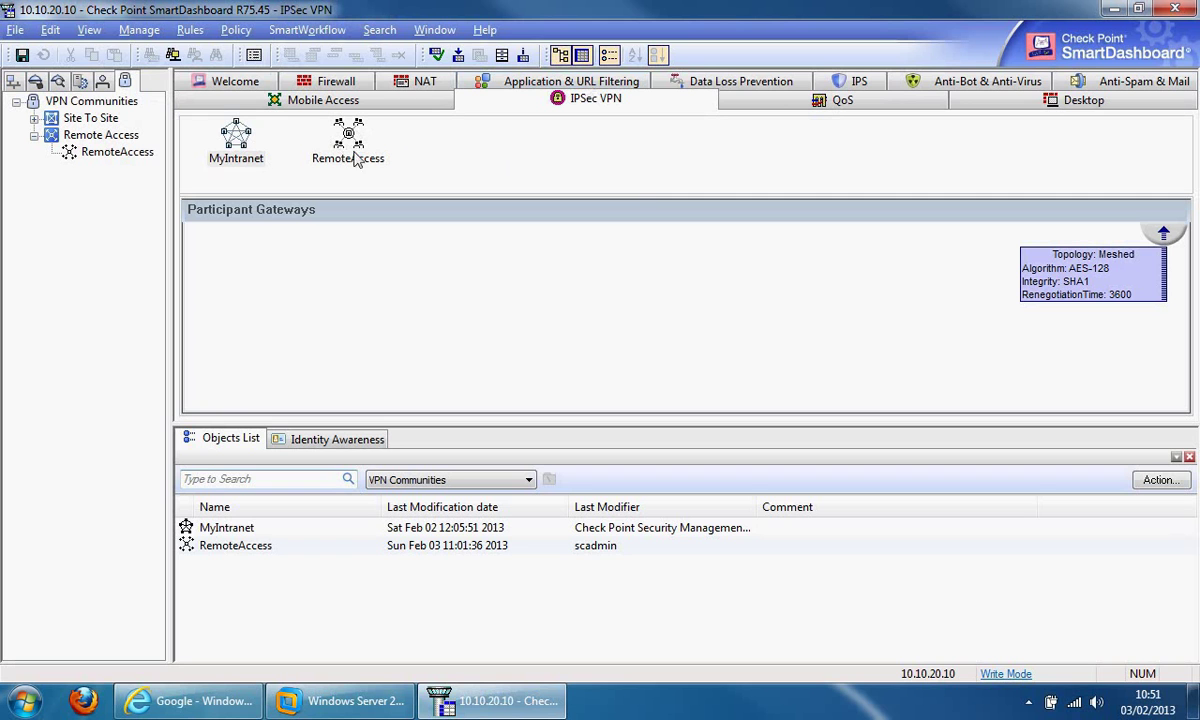
right_click(437, 141)
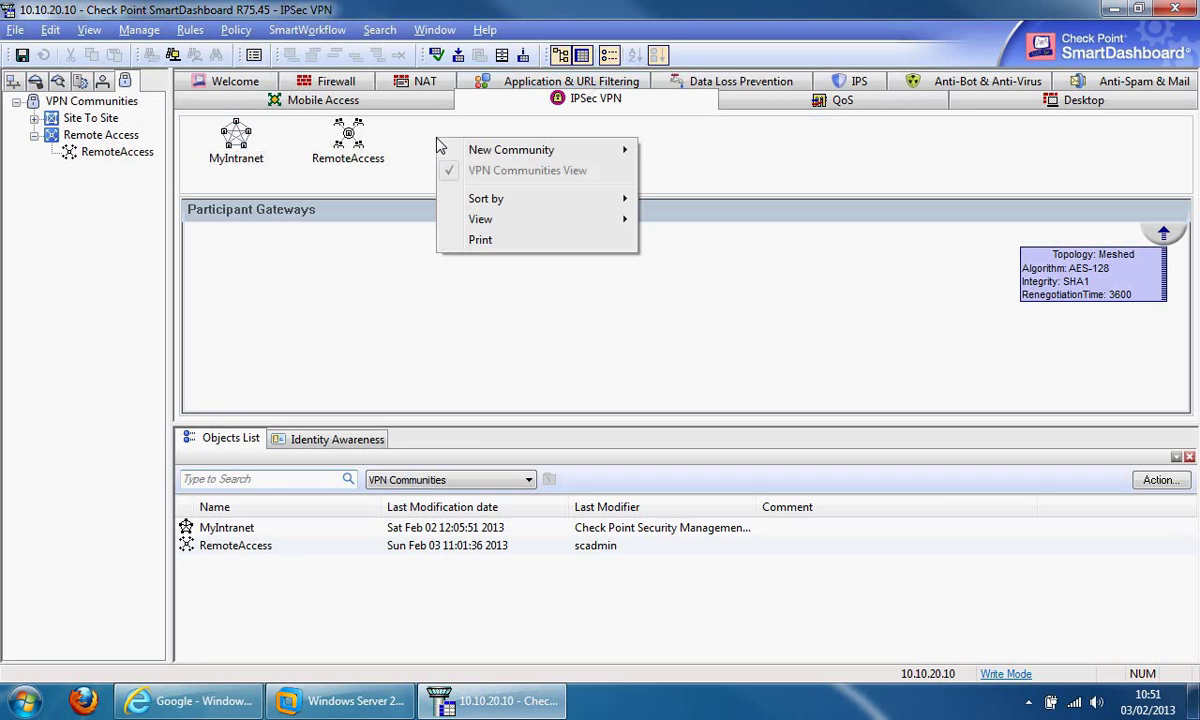
mouse_move(522, 153)
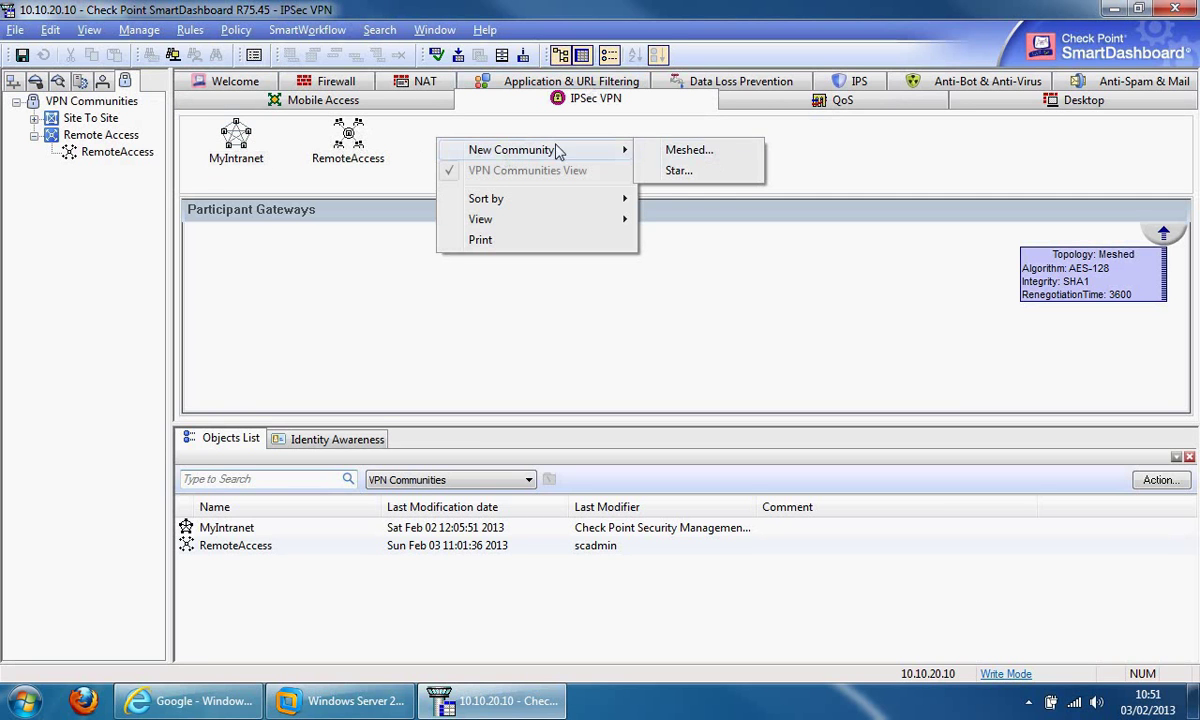
click(416, 150)
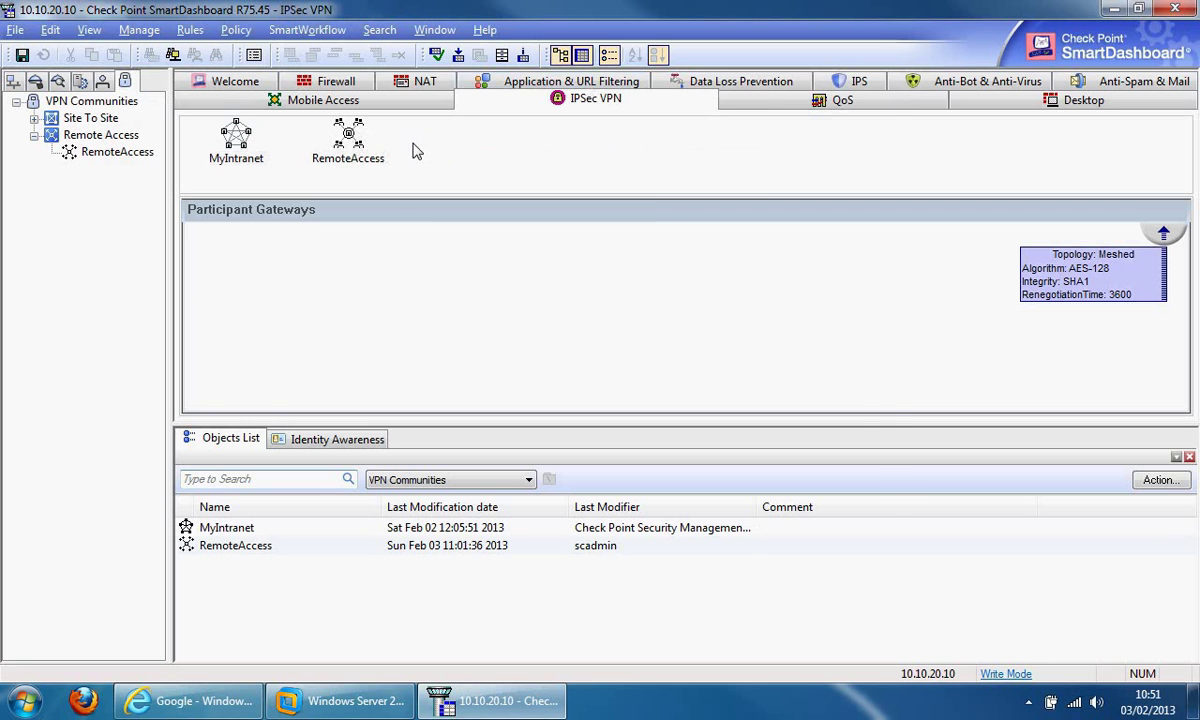
- Create an LDAP group named LDAP-Remote-VPN with account unit LDAP-Service among the RemoteAccess community's participant user groups
double_click(345, 135)
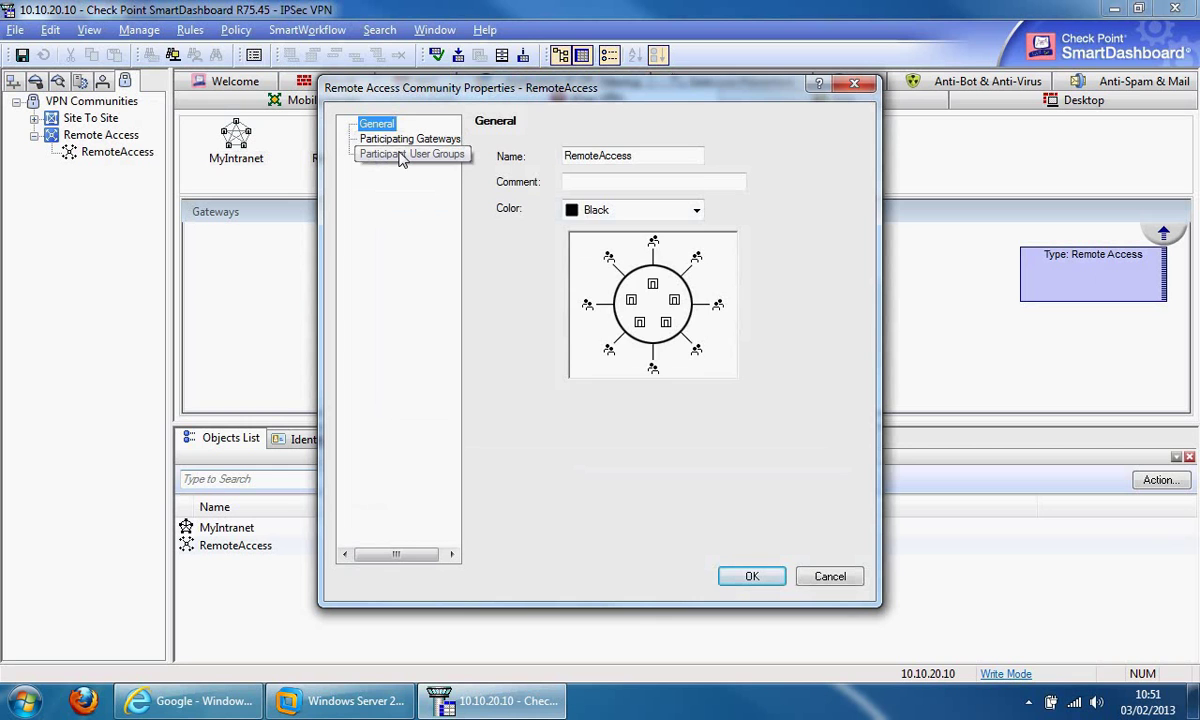
click(400, 155)
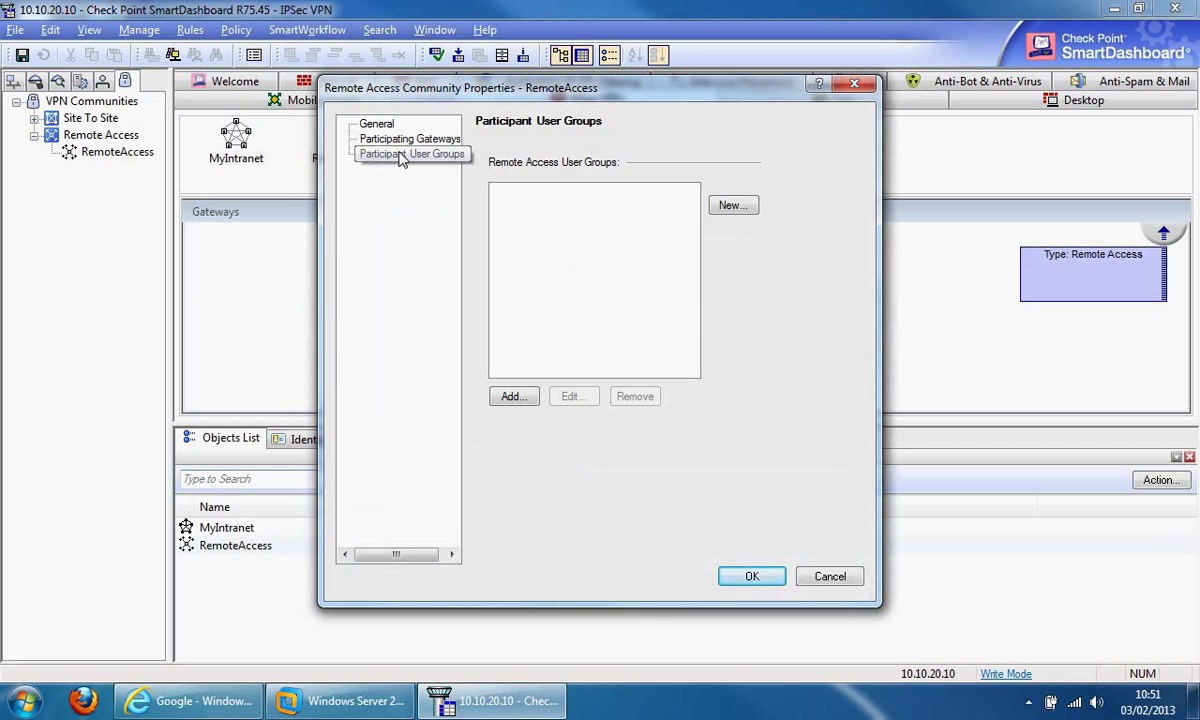
click(725, 212)
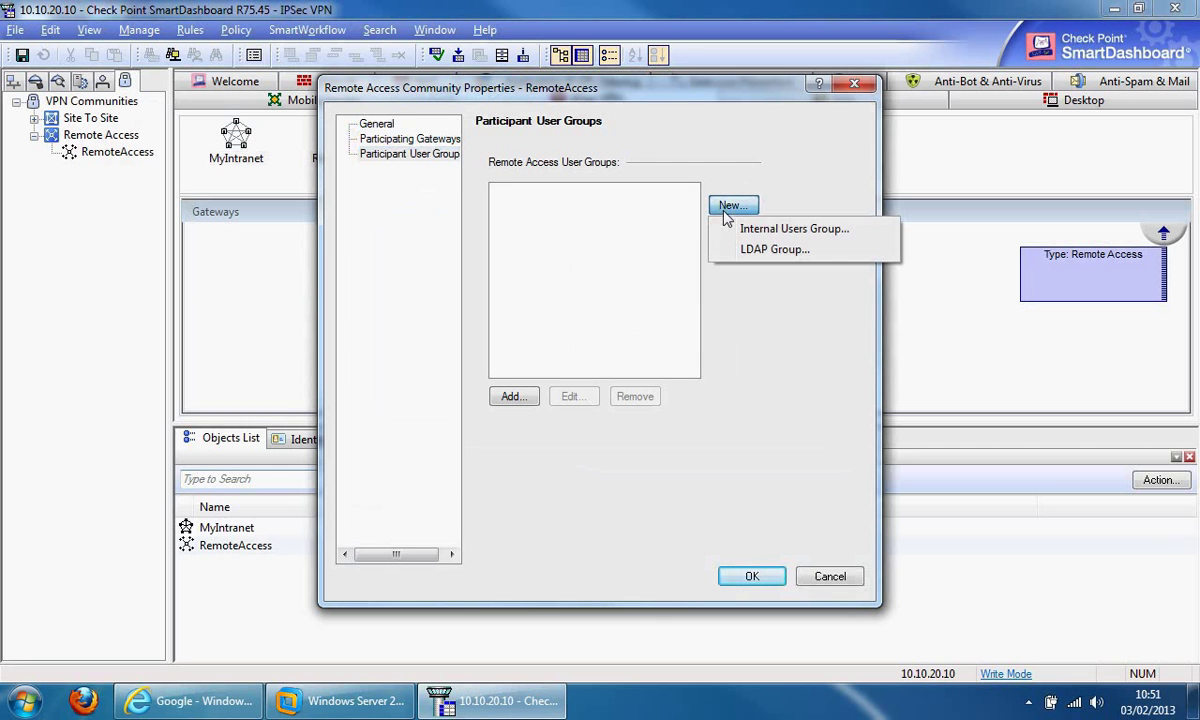
click(760, 250)
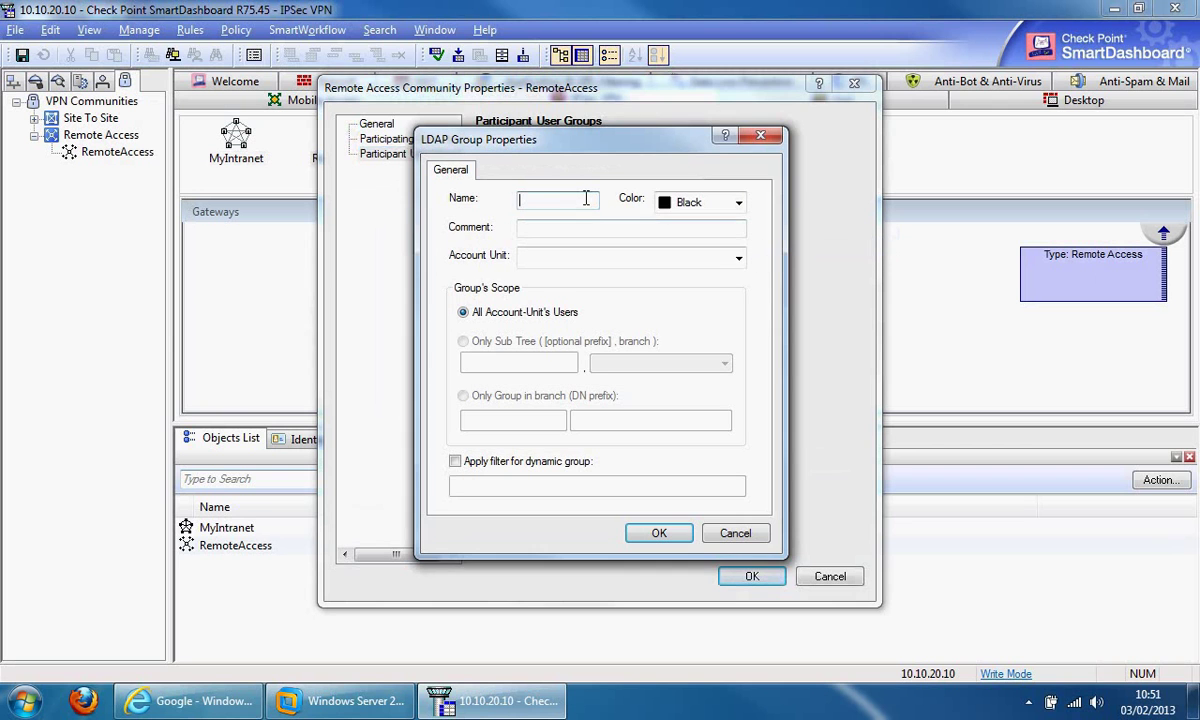
text(LDAP-Remot)
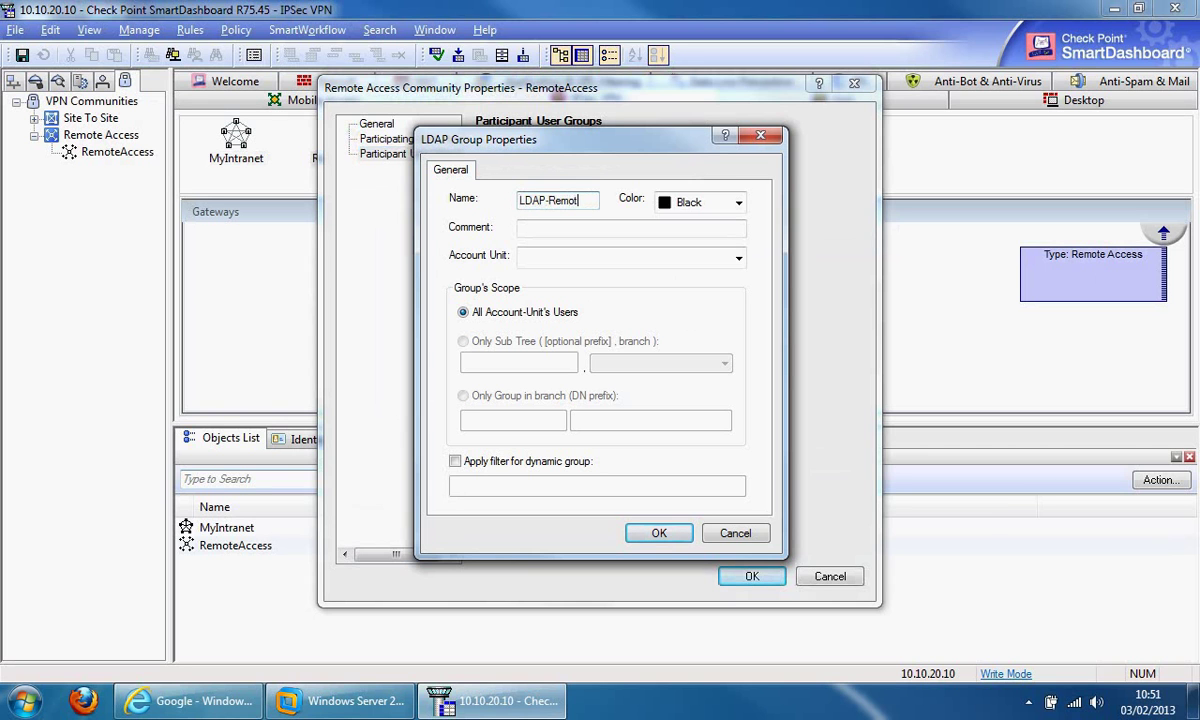
text(e-VPN)
click(739, 259)
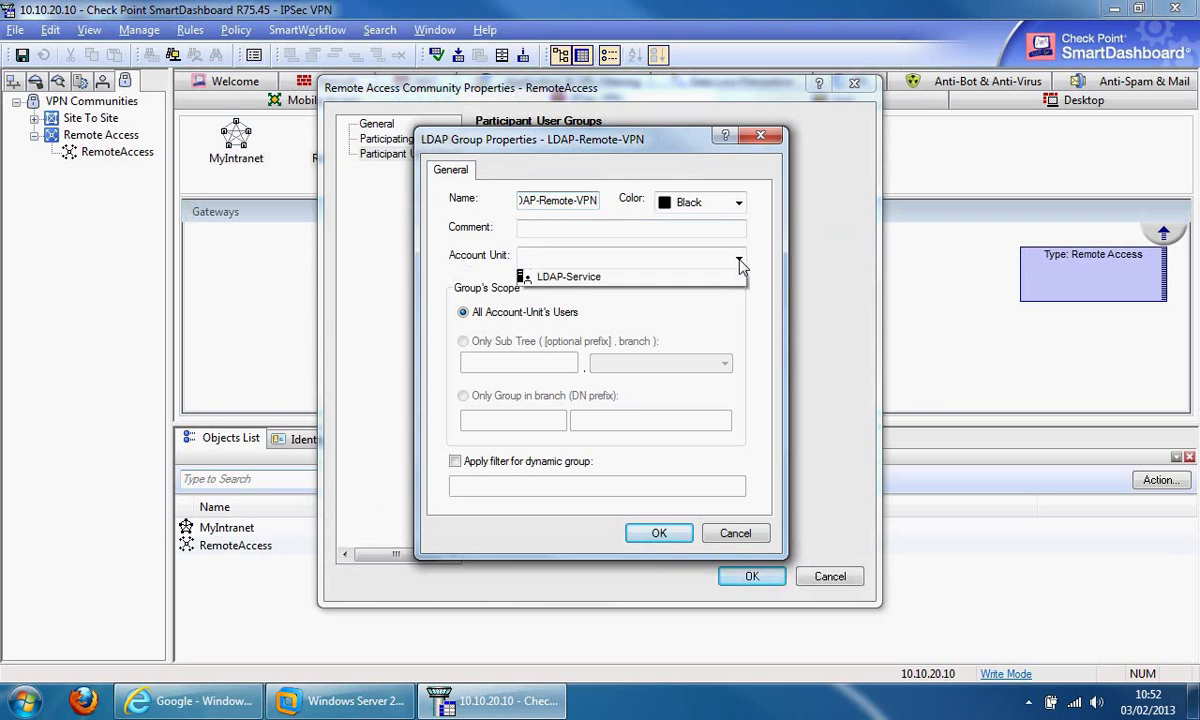
click(562, 281)
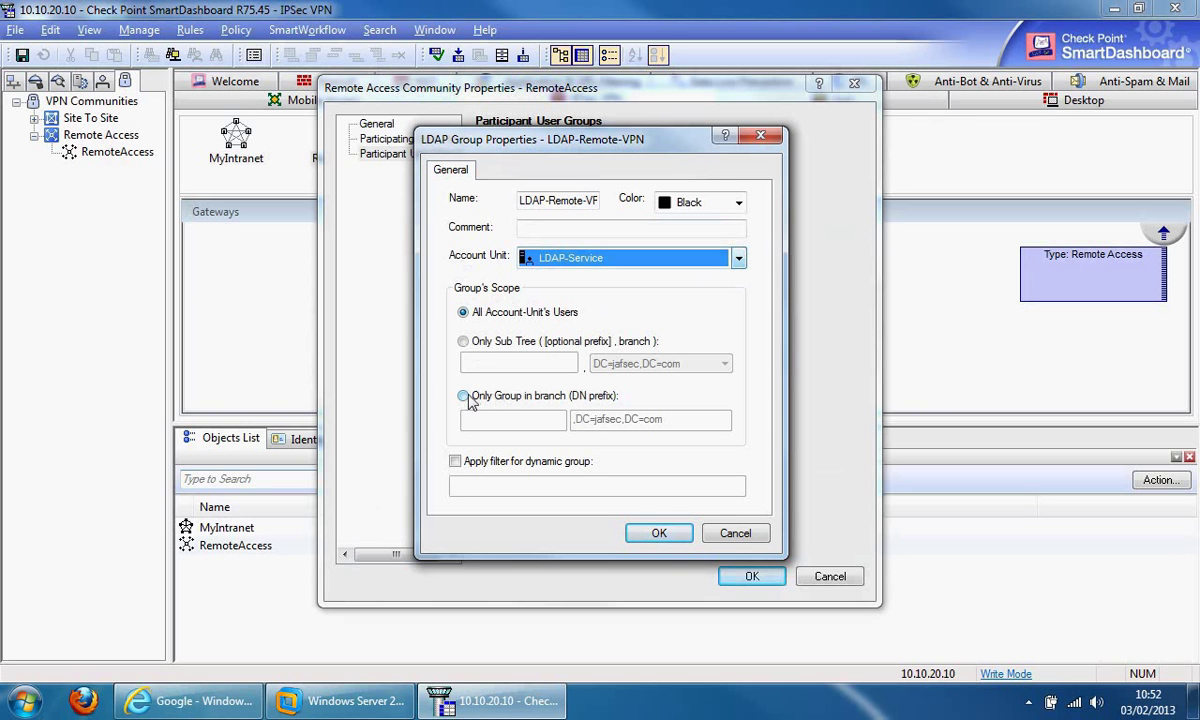
- Limit the LDAP group's scope to the branch group with DN prefix ou=contractors,cn=users, and save the group and the RemoteAccess community
click(465, 396)
click(474, 421)
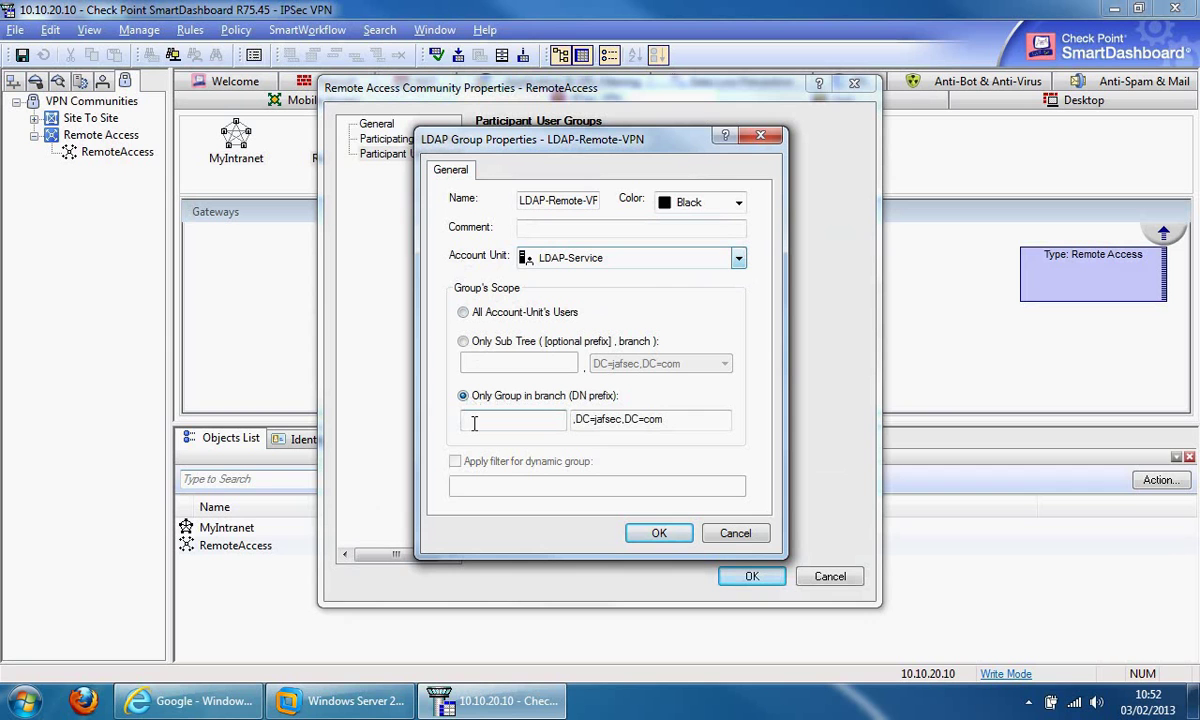
text(ou)
text(=contractor)
text(s,)
text(cn=u)
text(sers)
click(660, 534)
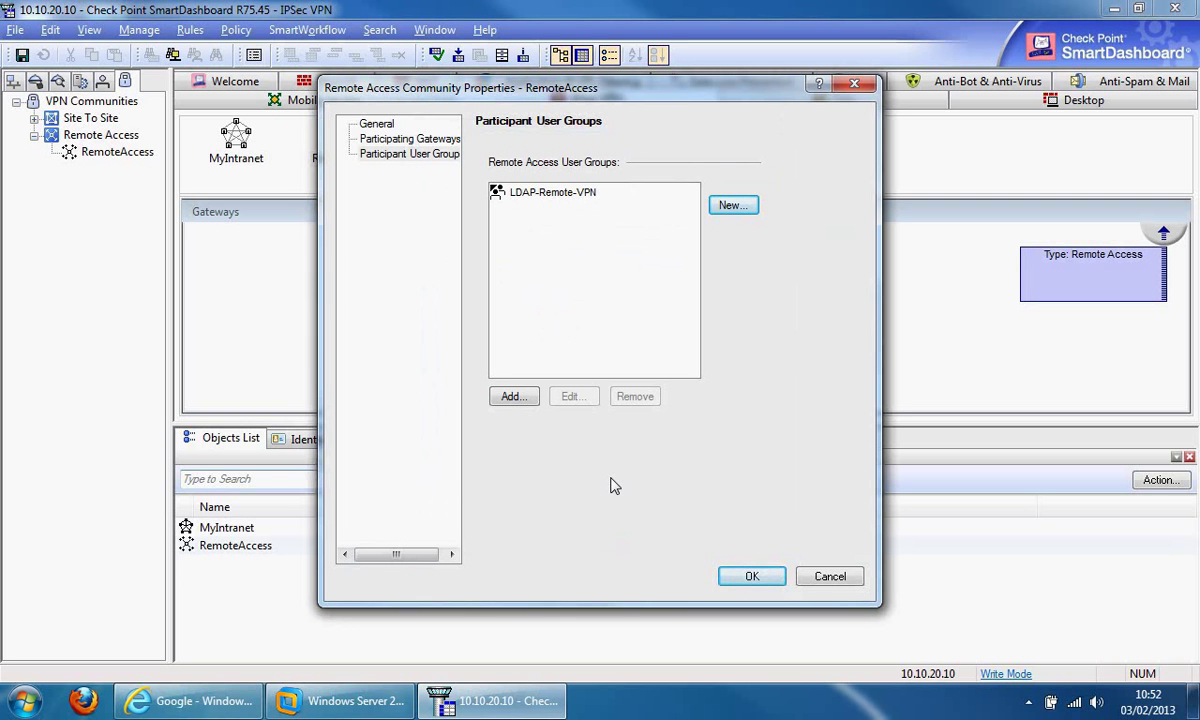
click(755, 579)
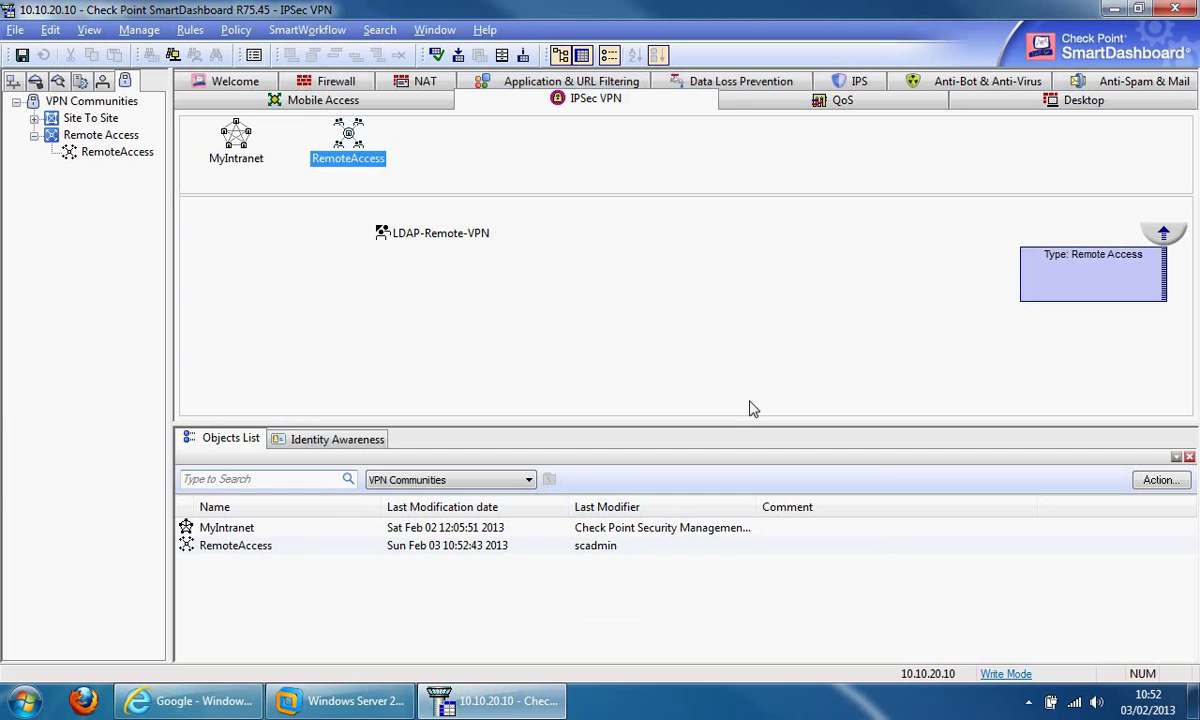